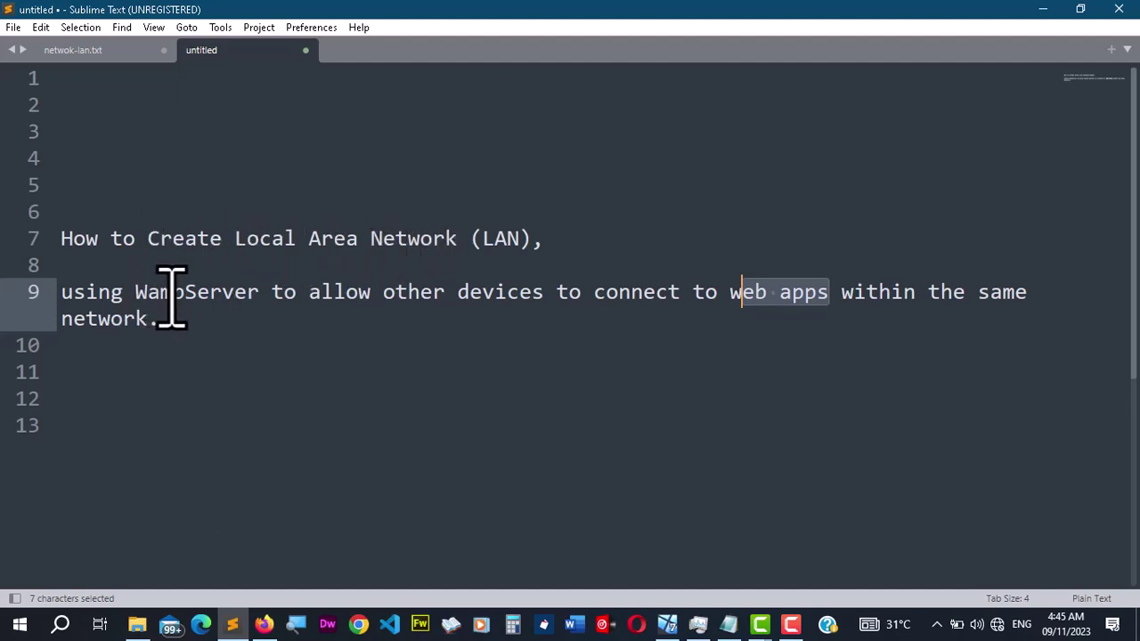
Review the LAN tutorial description, highlighting the phrases "WampServer", "other devices", "web apps" and "network".
{"action": "left_click_drag", "start_coordinate": [258, 301], "coordinate": [138, 303]}
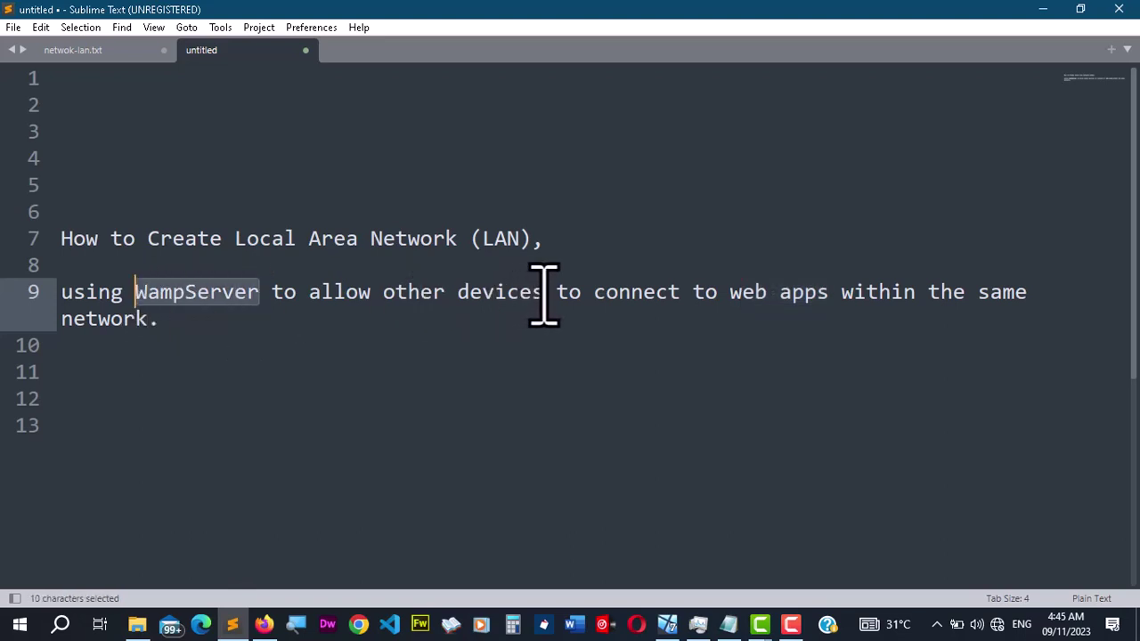
{"action": "left_click_drag", "start_coordinate": [543, 301], "coordinate": [381, 301]}
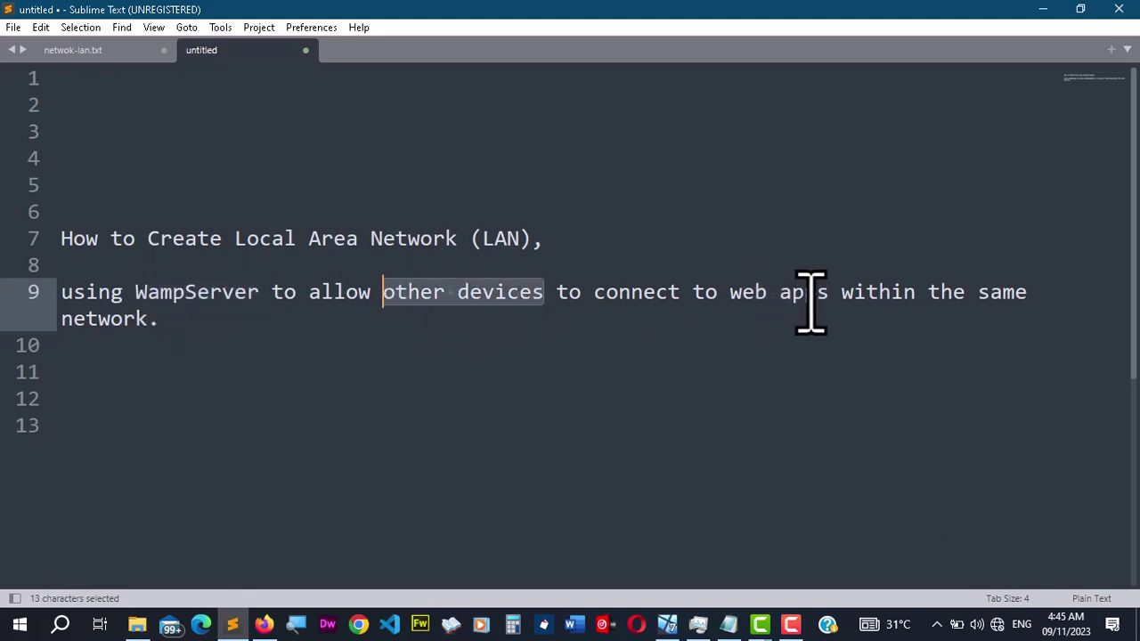
{"action": "left_click_drag", "start_coordinate": [829, 293], "coordinate": [744, 298]}
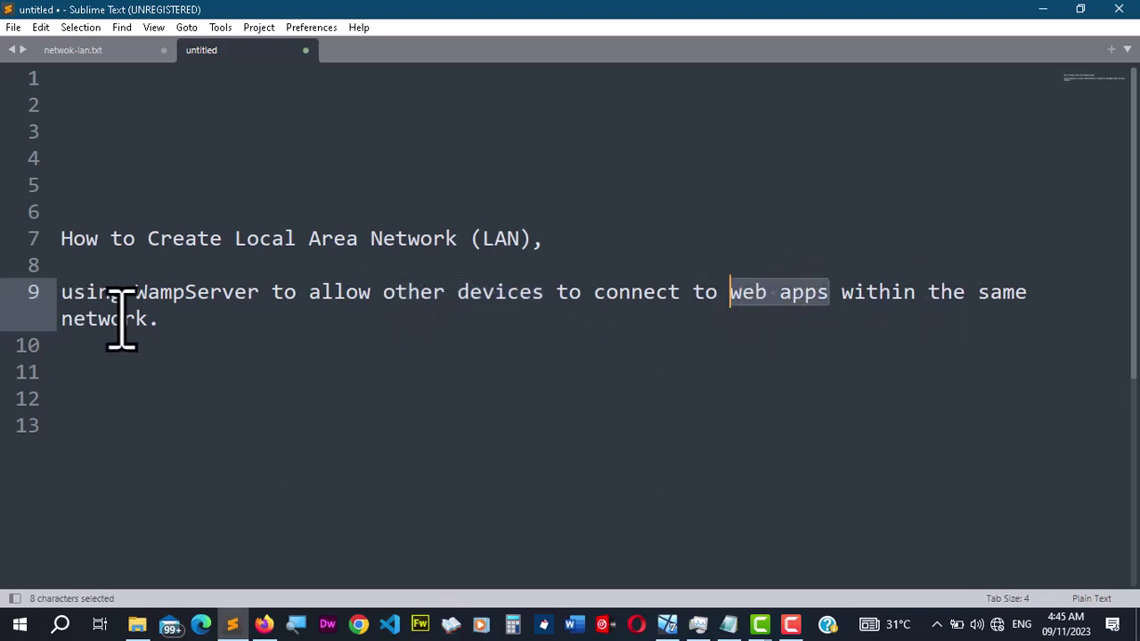
{"action": "left_click_drag", "start_coordinate": [147, 319], "coordinate": [62, 323]}
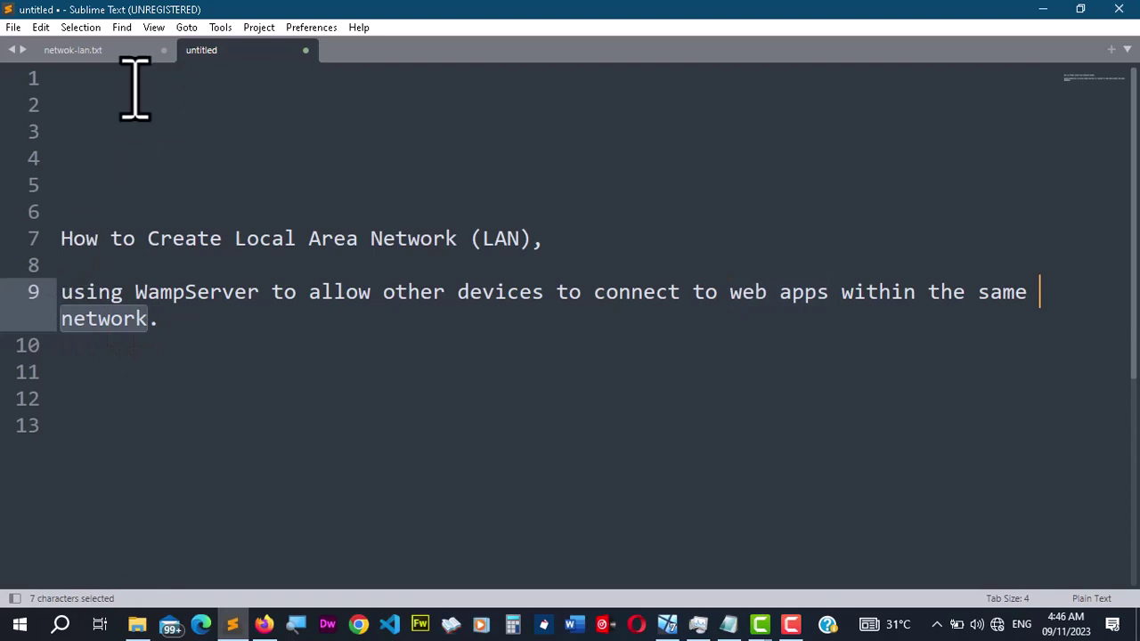
Bring up the netwok-lan.txt notes and examine the WampServer versions named in the heading line.
{"action": "left_click", "coordinate": [101, 59]}
{"action": "scroll", "coordinate": [362, 143], "scroll_direction": "up", "scroll_amount": 1}
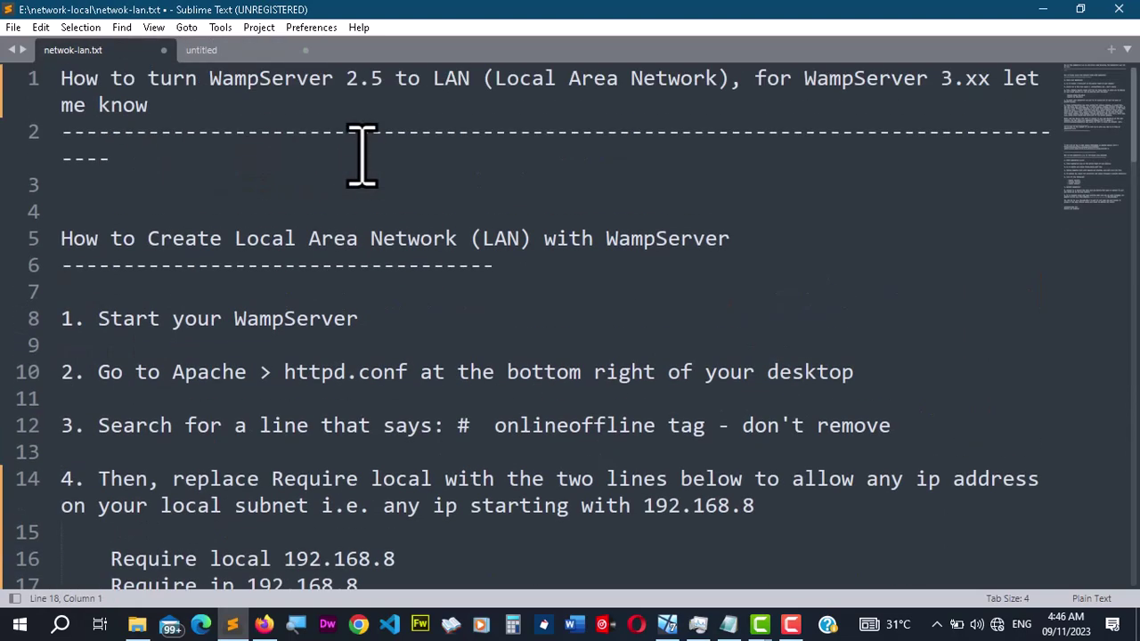
{"action": "left_click_drag", "start_coordinate": [382, 83], "coordinate": [212, 85]}
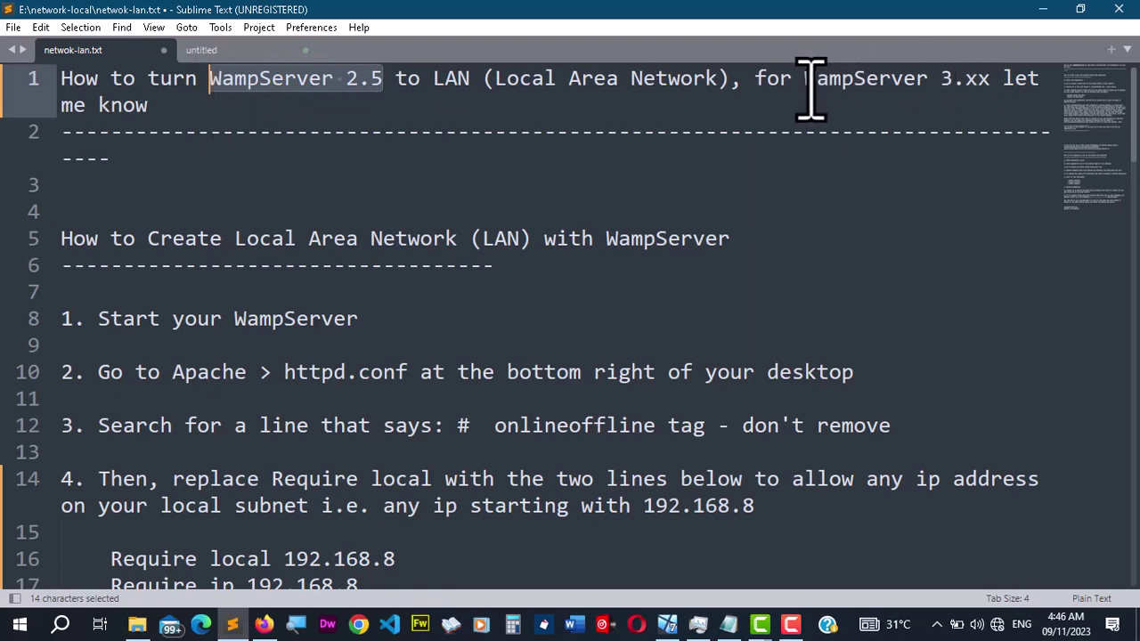
{"action": "left_click_drag", "start_coordinate": [805, 84], "coordinate": [968, 86]}
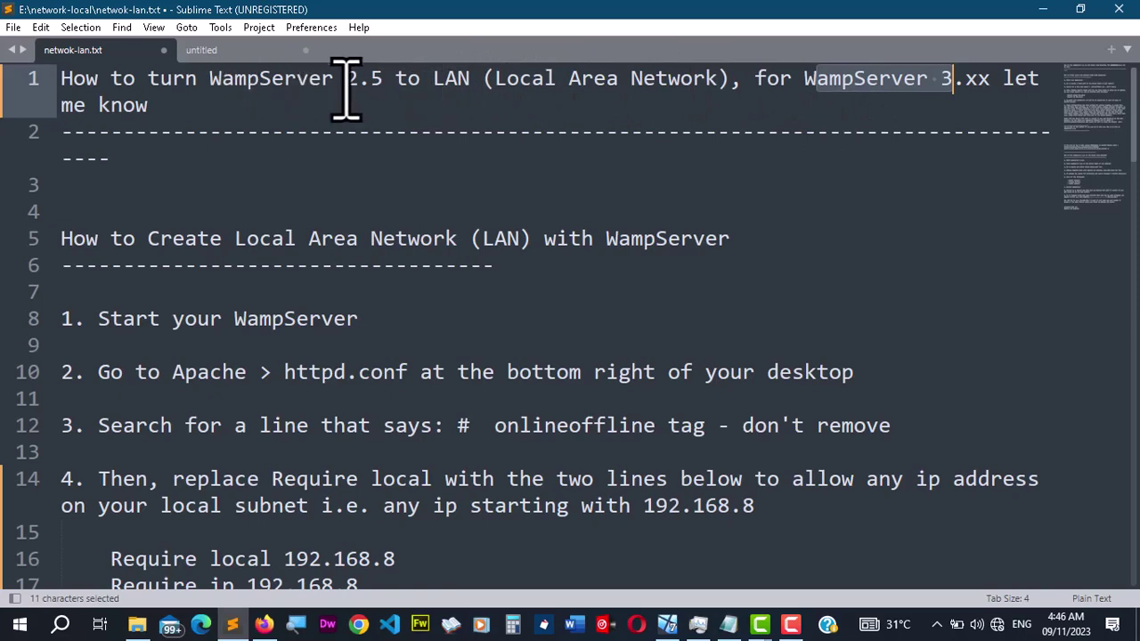
{"action": "left_click", "coordinate": [918, 112]}
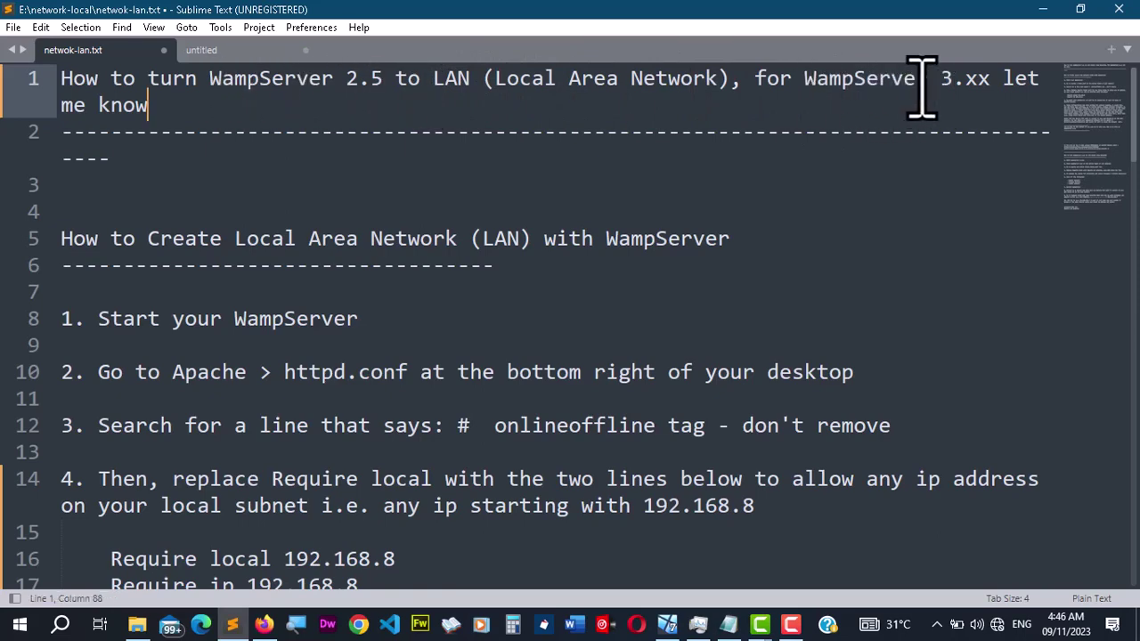
{"action": "left_click_drag", "start_coordinate": [952, 89], "coordinate": [940, 89]}
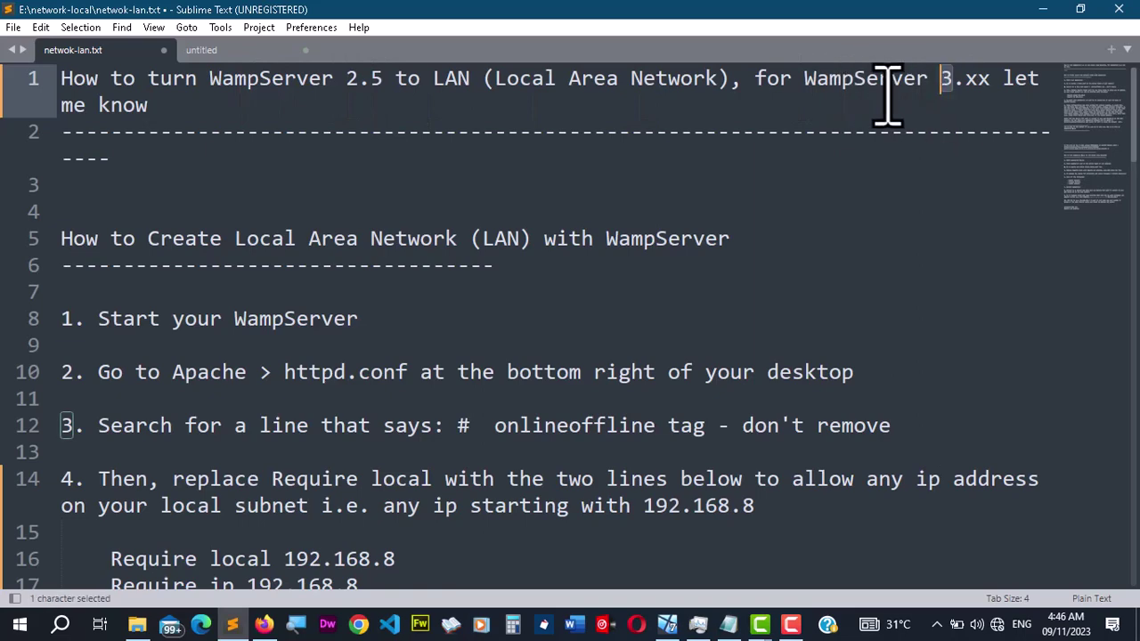
Read the first instruction in the notes, "Start your WampServer", highlighting its wording.
{"action": "scroll", "coordinate": [464, 173], "scroll_direction": "down", "scroll_amount": 1}
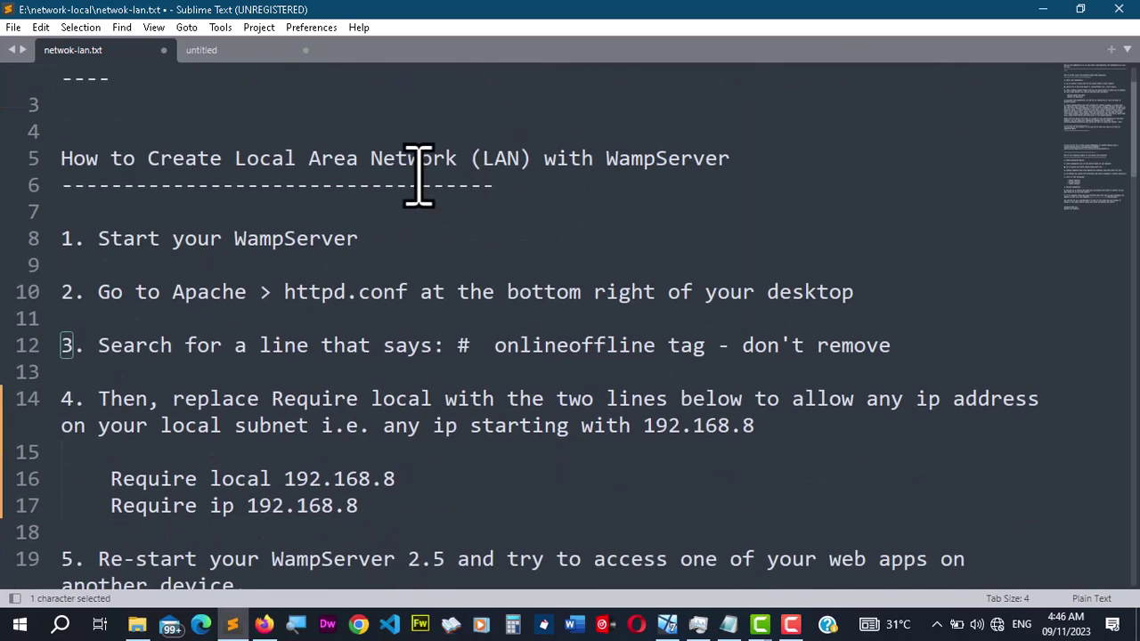
{"action": "scroll", "coordinate": [172, 214], "scroll_direction": "down", "scroll_amount": 1}
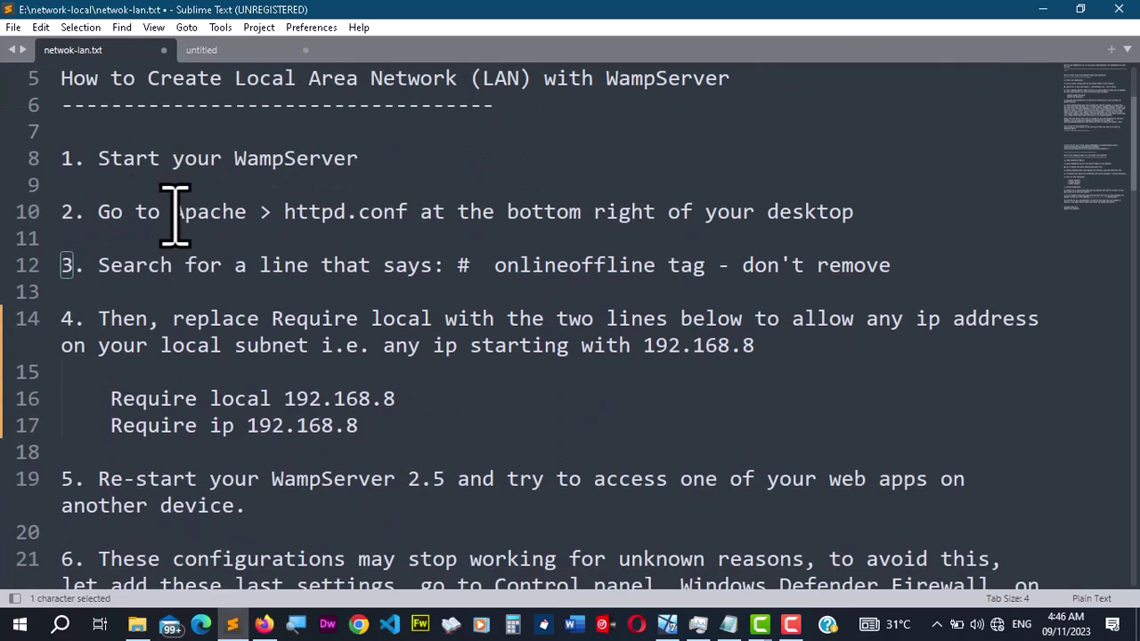
{"action": "scroll", "coordinate": [173, 214], "scroll_direction": "up", "scroll_amount": 1}
{"action": "scroll", "coordinate": [309, 201], "scroll_direction": "down", "scroll_amount": 1}
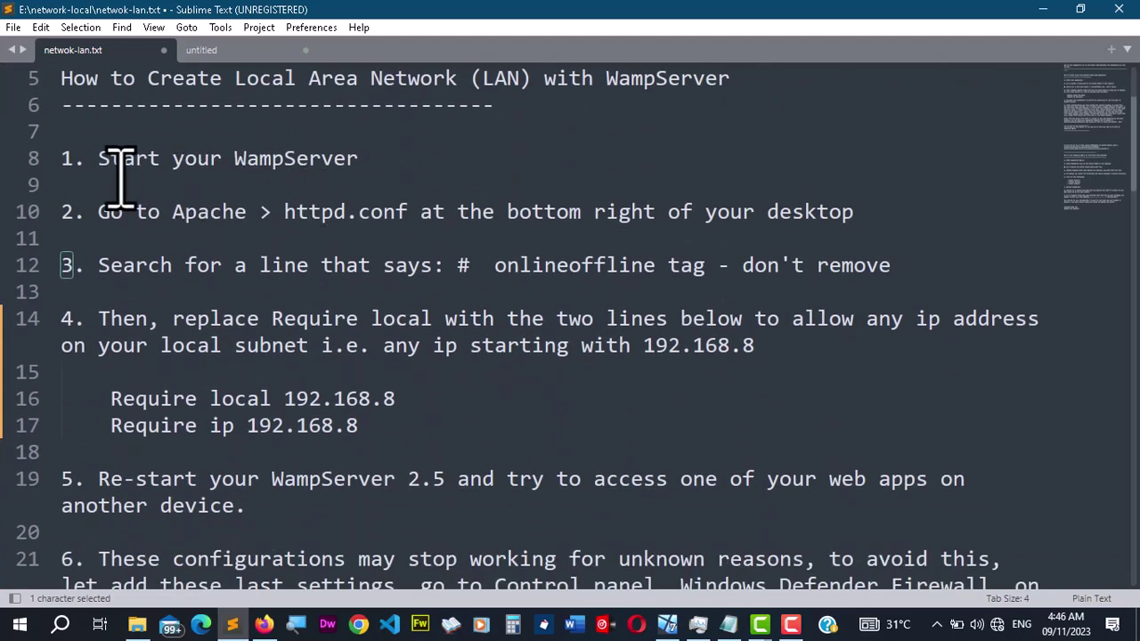
{"action": "left_click_drag", "start_coordinate": [98, 159], "coordinate": [351, 159]}
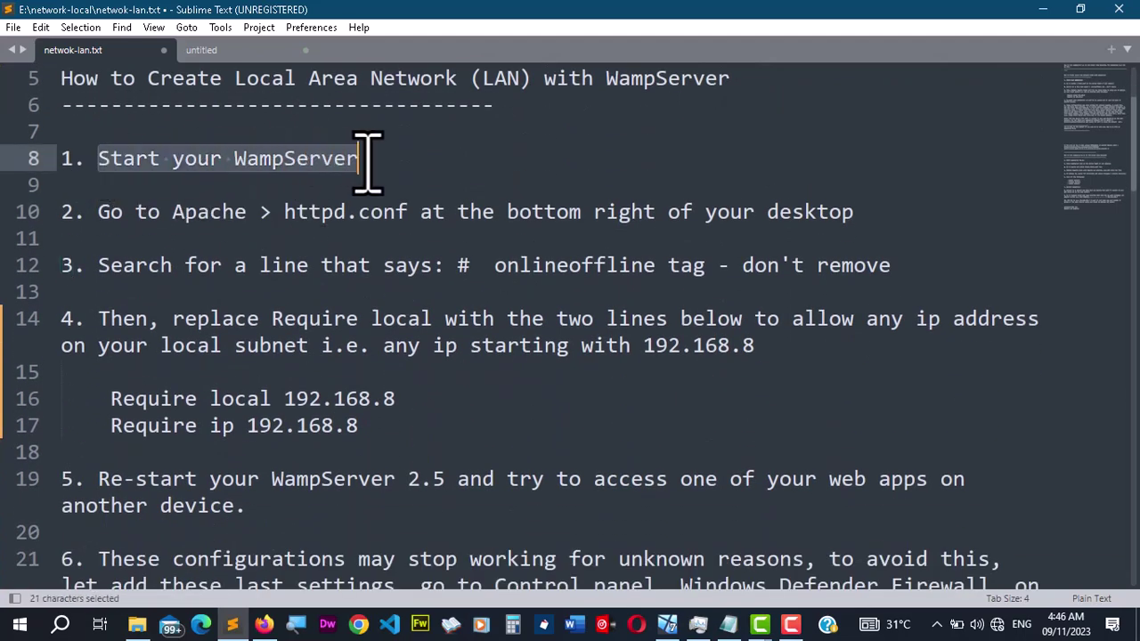
{"action": "left_click", "coordinate": [367, 159]}
{"action": "left_click_drag", "start_coordinate": [235, 159], "coordinate": [381, 160]}
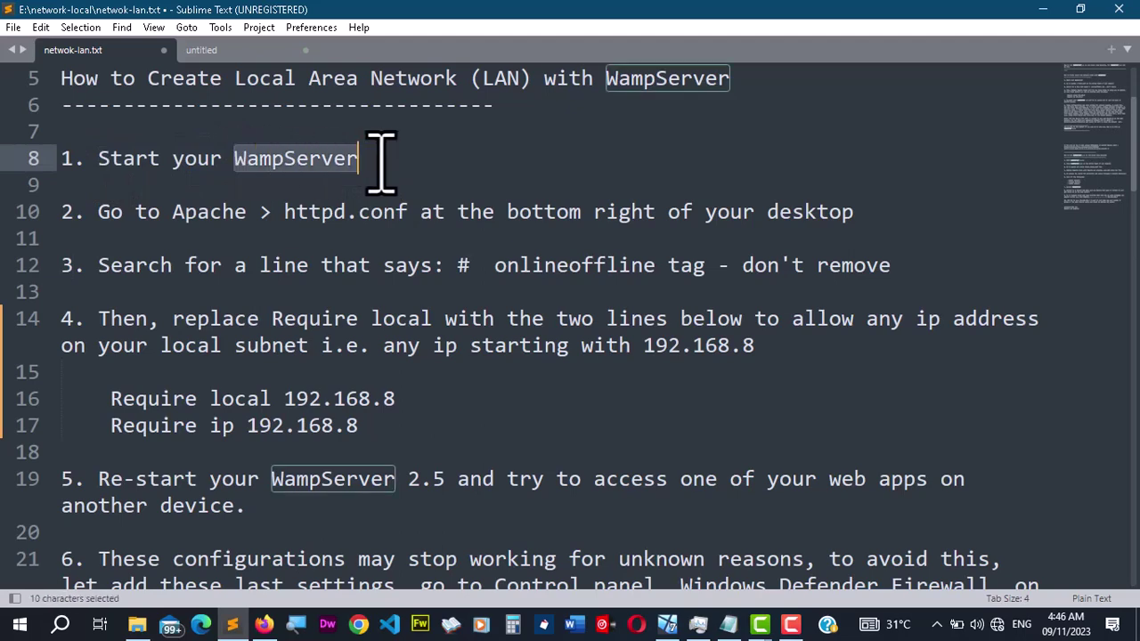
{"action": "left_click", "coordinate": [396, 162]}
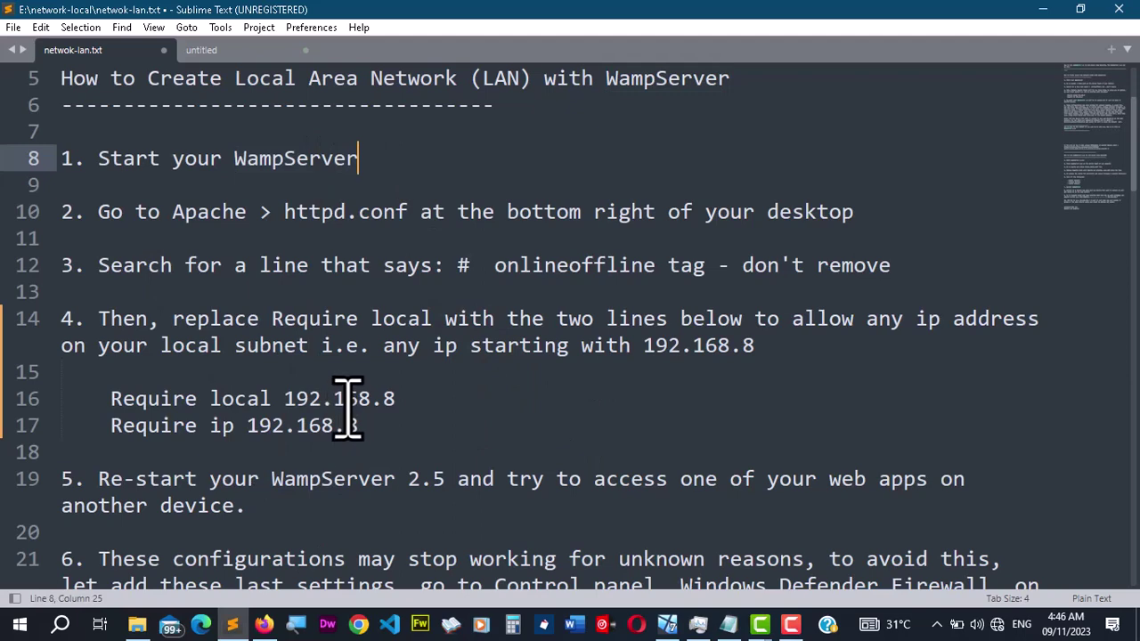
Find and launch start WampServer64, check its server status among the background apps, and return to the notes.
{"action": "left_click", "coordinate": [20, 631]}
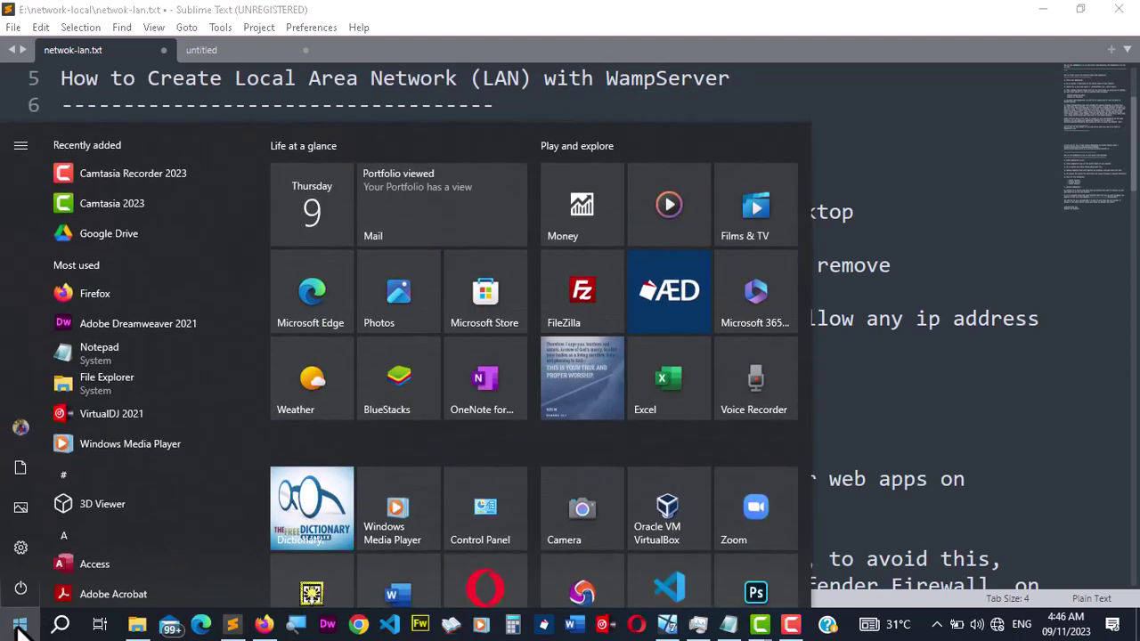
{"action": "type", "text": "wamp"}
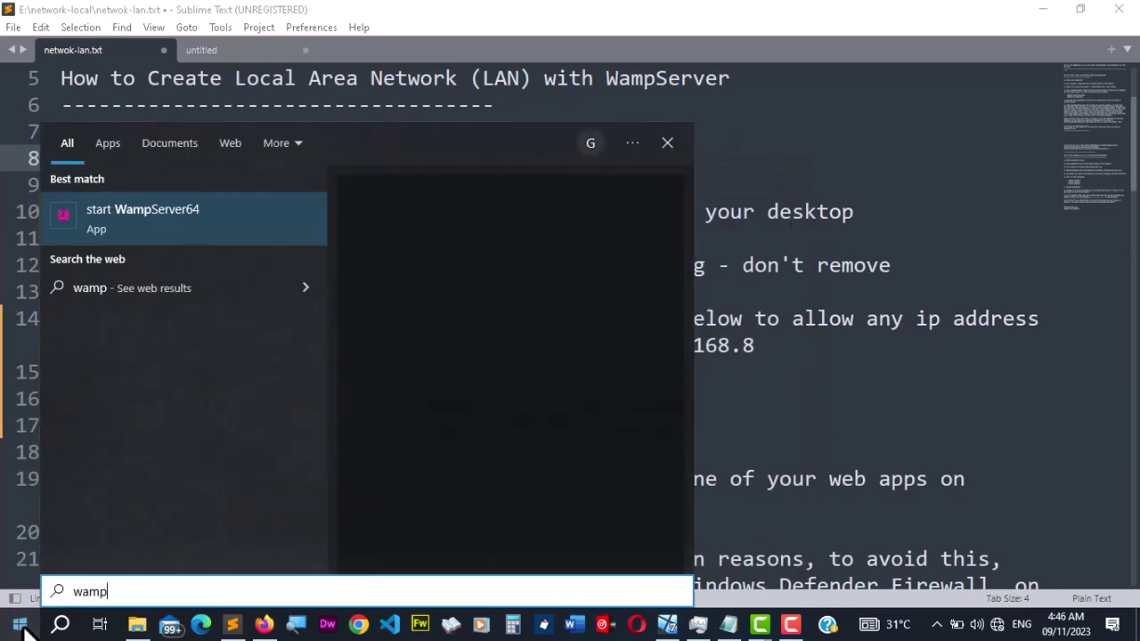
{"action": "left_click", "coordinate": [101, 221]}
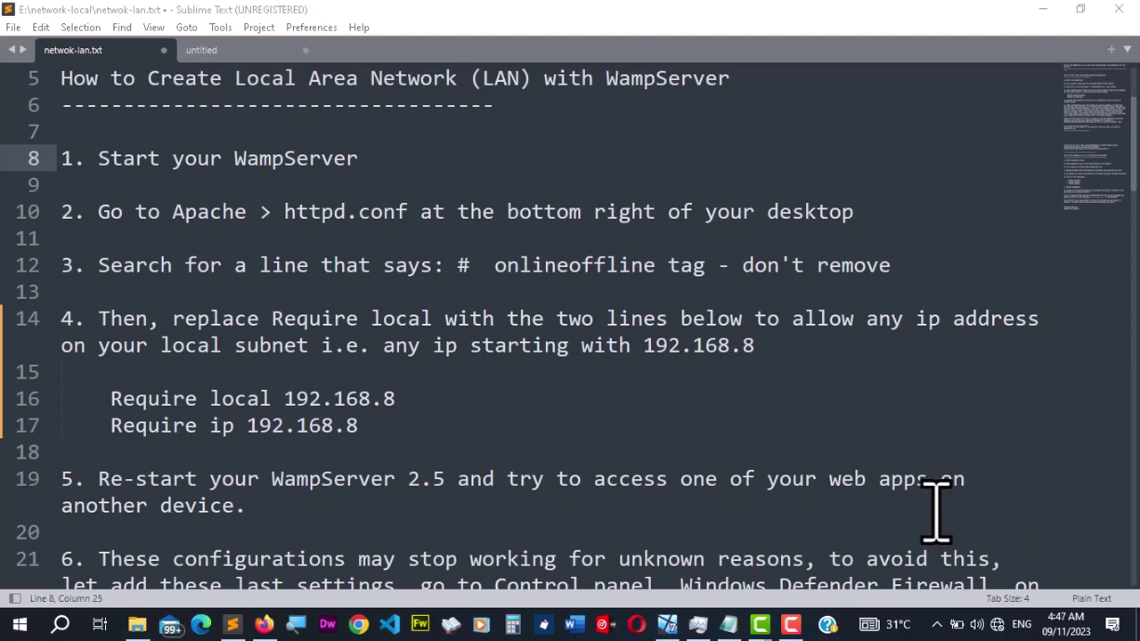
{"action": "left_click", "coordinate": [936, 626]}
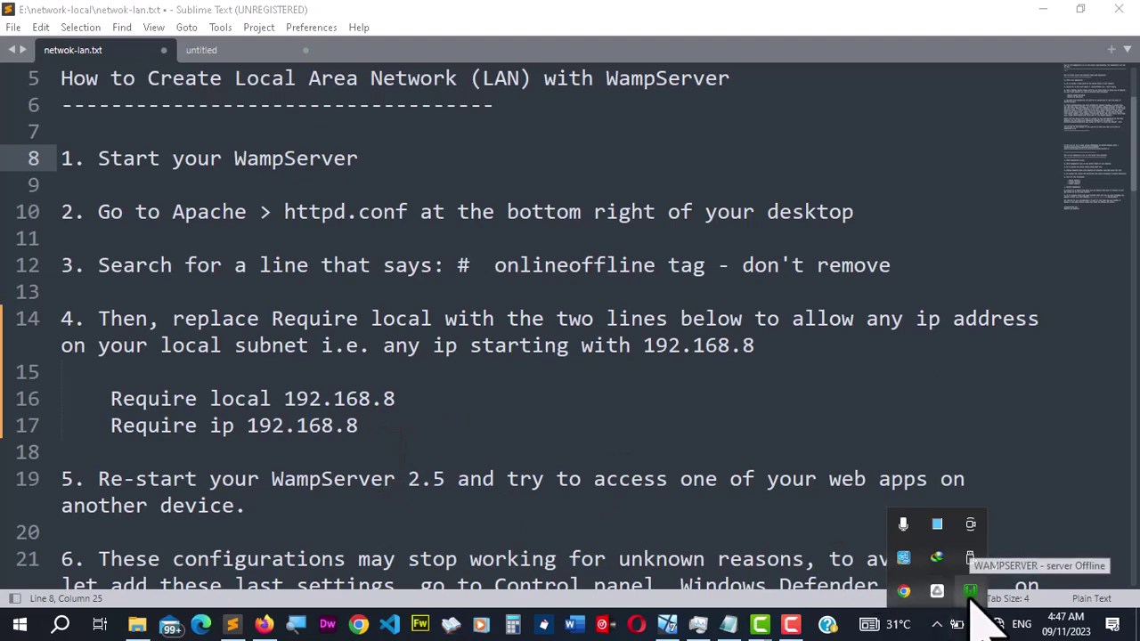
{"action": "left_click", "coordinate": [423, 408]}
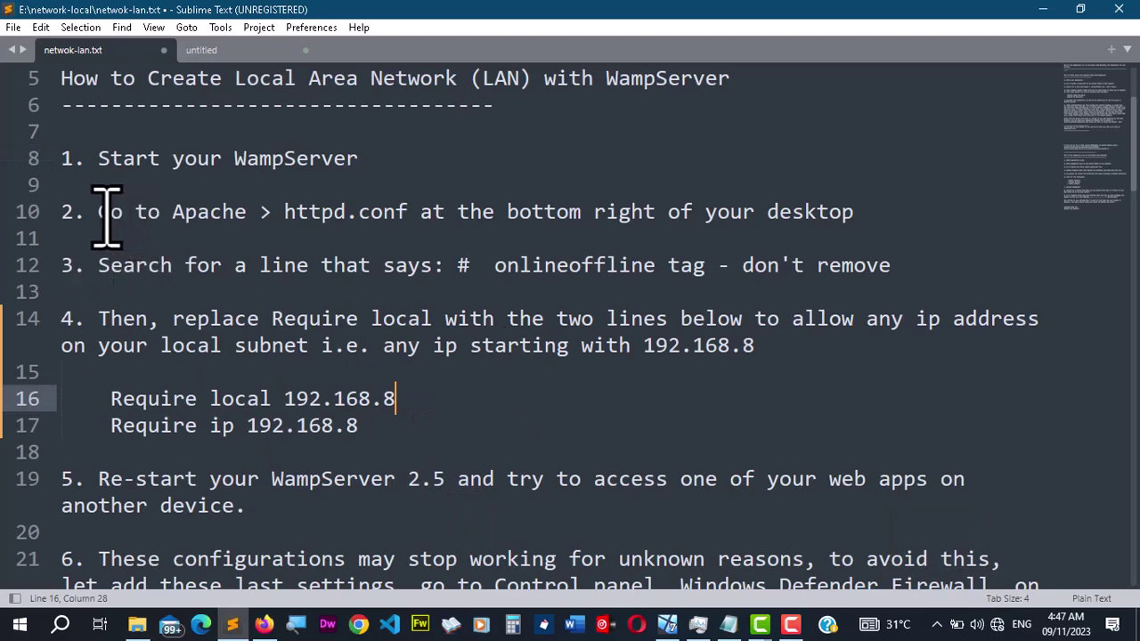
Read the second instruction in the notes, highlighting the Apache, httpd.conf and desktop location parts.
{"action": "left_click_drag", "start_coordinate": [99, 214], "coordinate": [244, 218]}
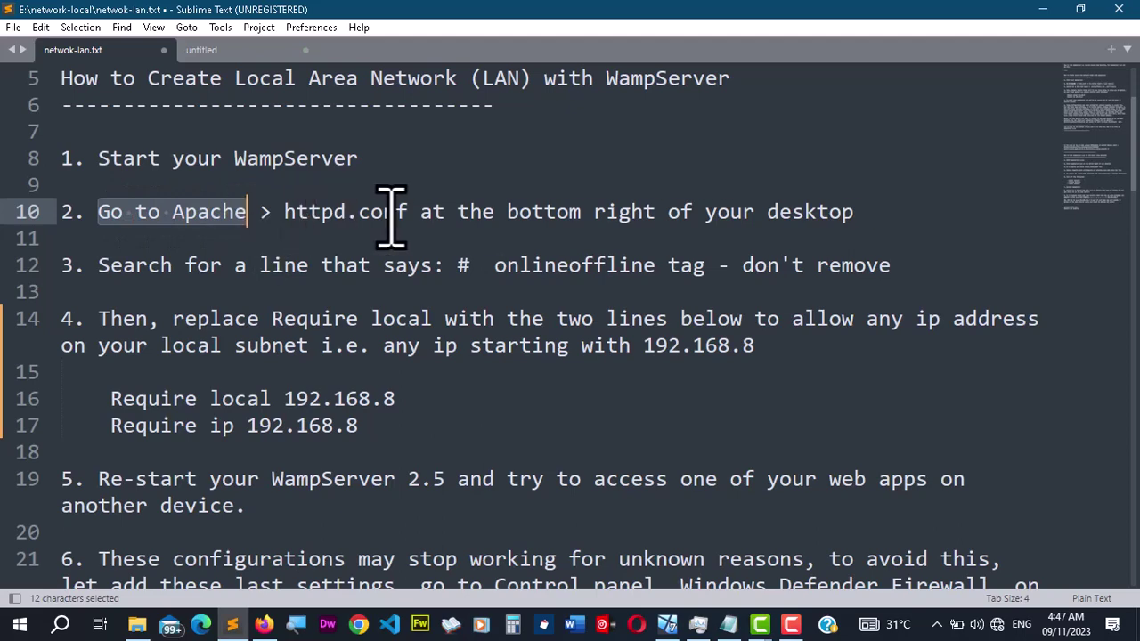
{"action": "left_click_drag", "start_coordinate": [408, 213], "coordinate": [292, 213]}
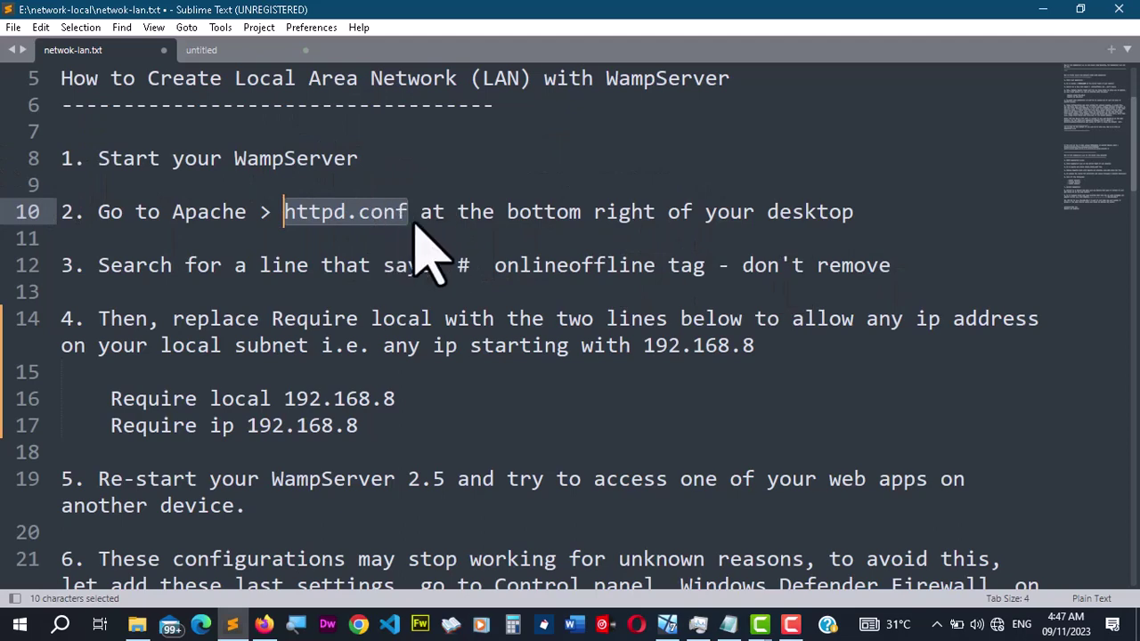
{"action": "left_click", "coordinate": [482, 212]}
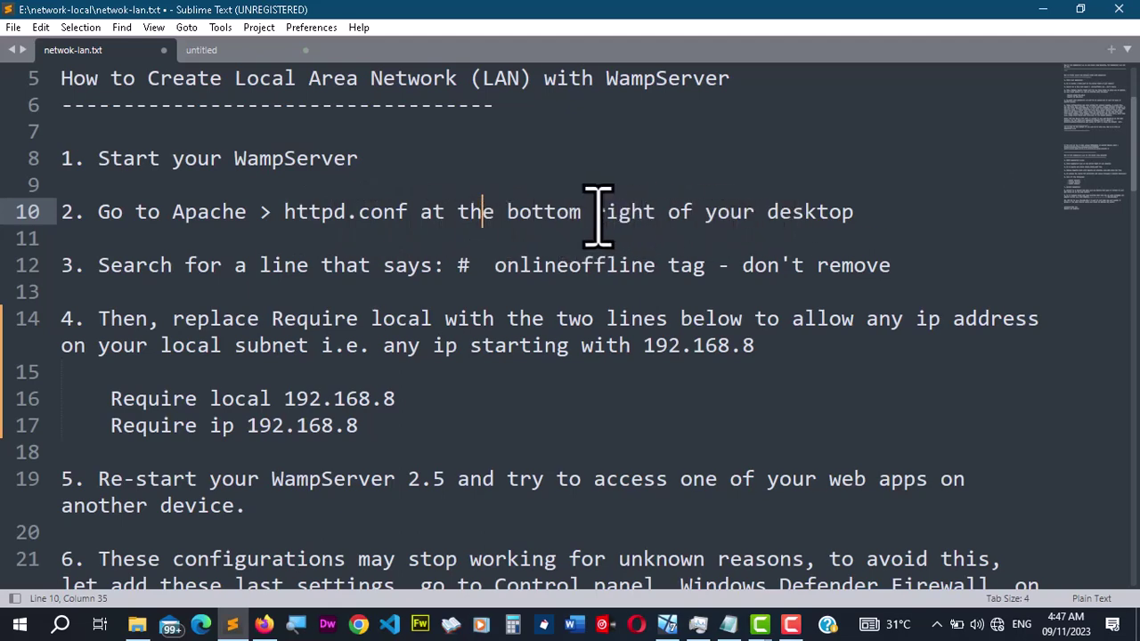
{"action": "left_click_drag", "start_coordinate": [594, 214], "coordinate": [620, 214]}
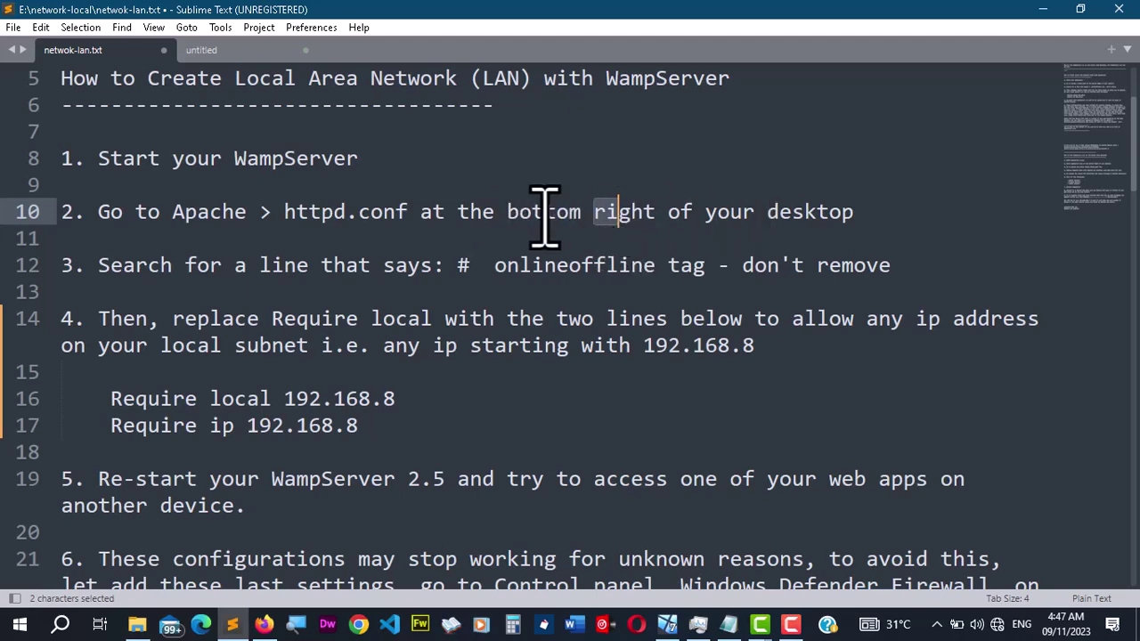
{"action": "left_click_drag", "start_coordinate": [509, 214], "coordinate": [854, 222]}
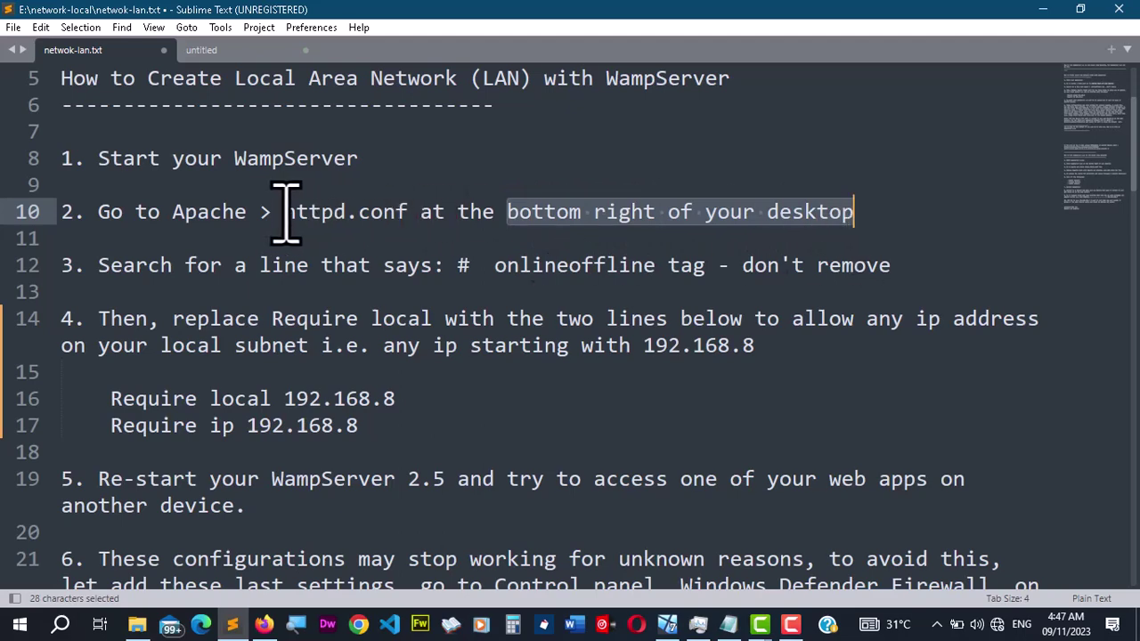
{"action": "left_click_drag", "start_coordinate": [285, 214], "coordinate": [419, 214]}
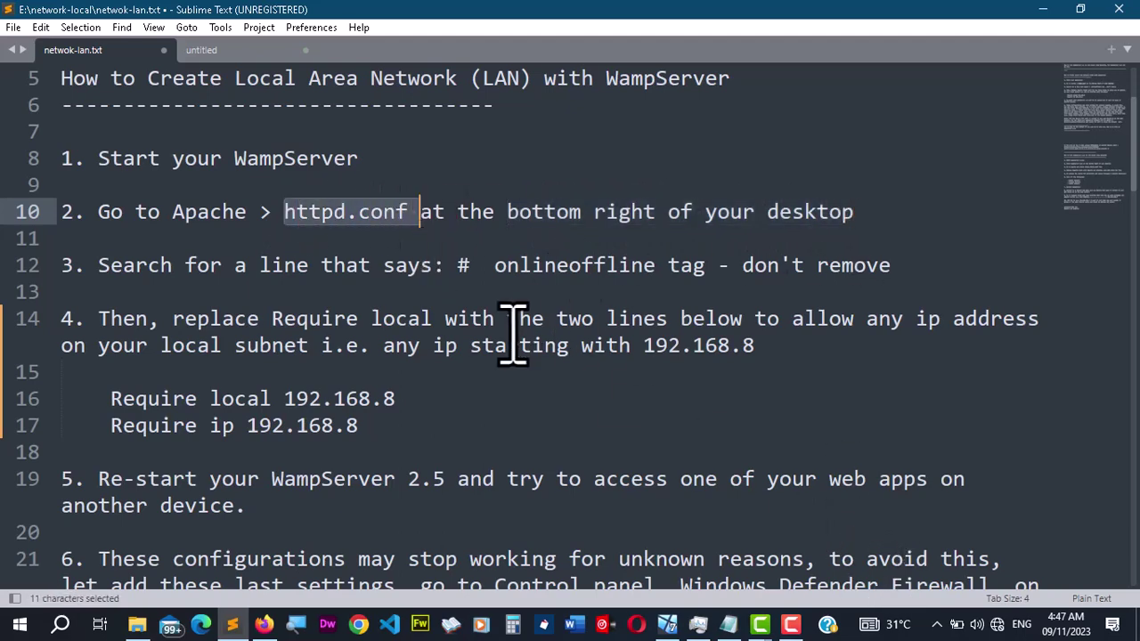
Open Apache's httpd.conf from WampServer and make its Notepad window taller.
{"action": "left_click", "coordinate": [938, 626]}
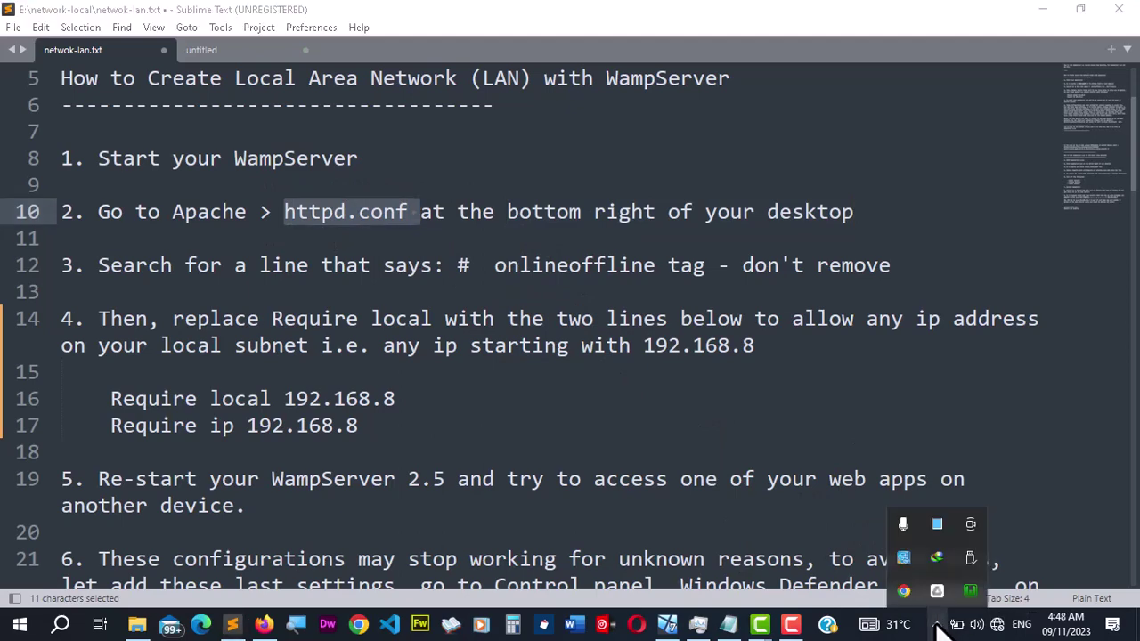
{"action": "left_click", "coordinate": [970, 590]}
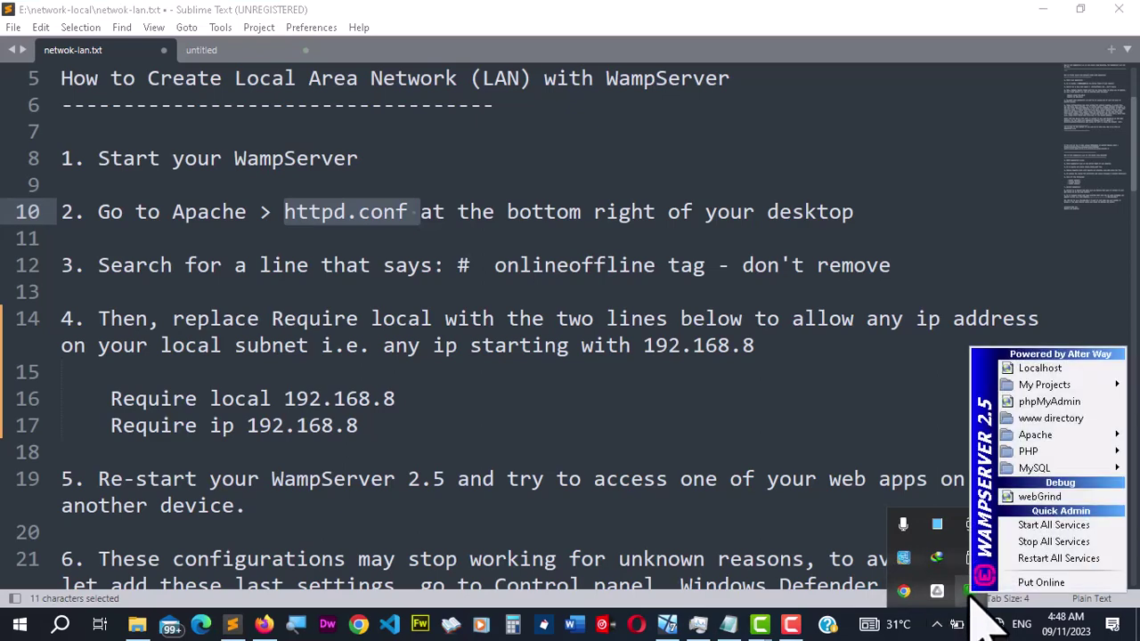
{"action": "mouse_move", "coordinate": [1050, 435]}
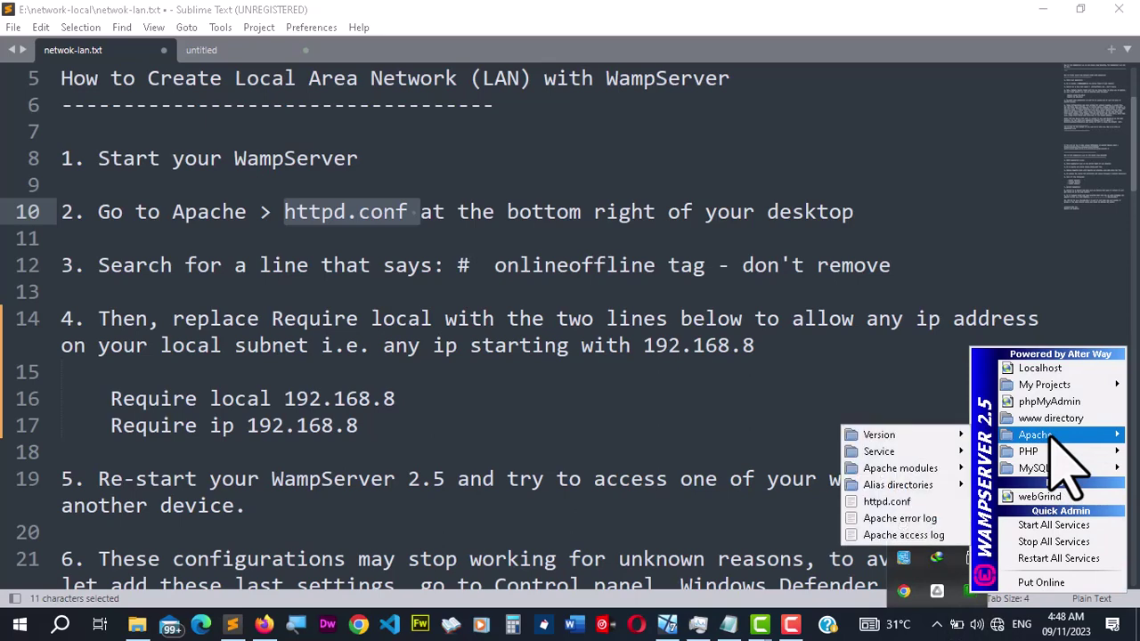
{"action": "left_click", "coordinate": [898, 504]}
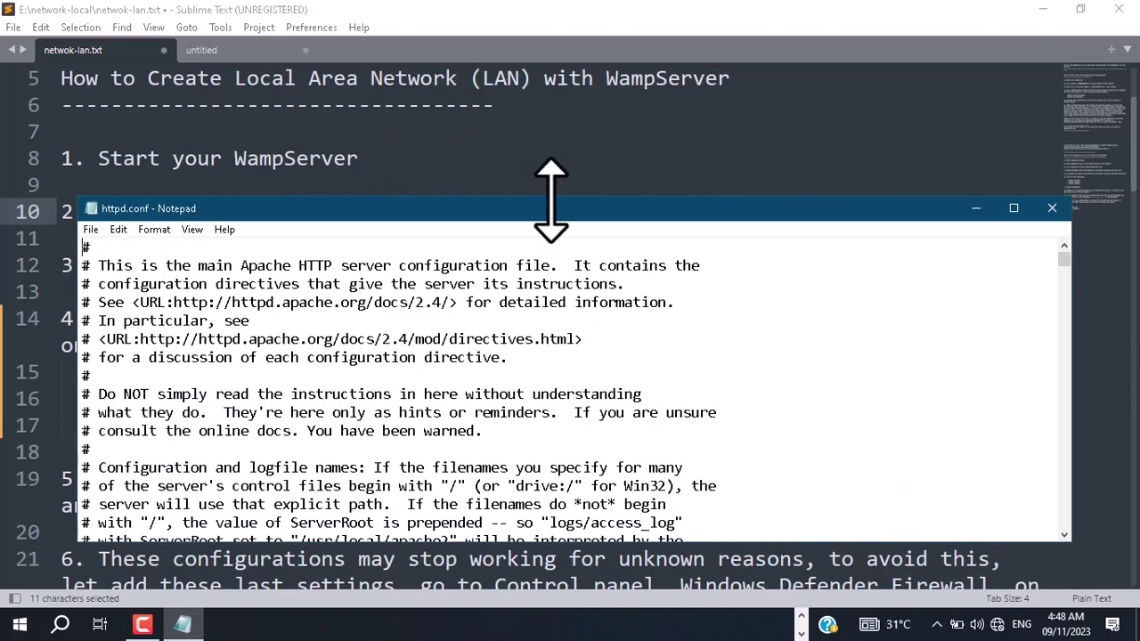
{"action": "left_click_drag", "start_coordinate": [545, 191], "coordinate": [545, 155]}
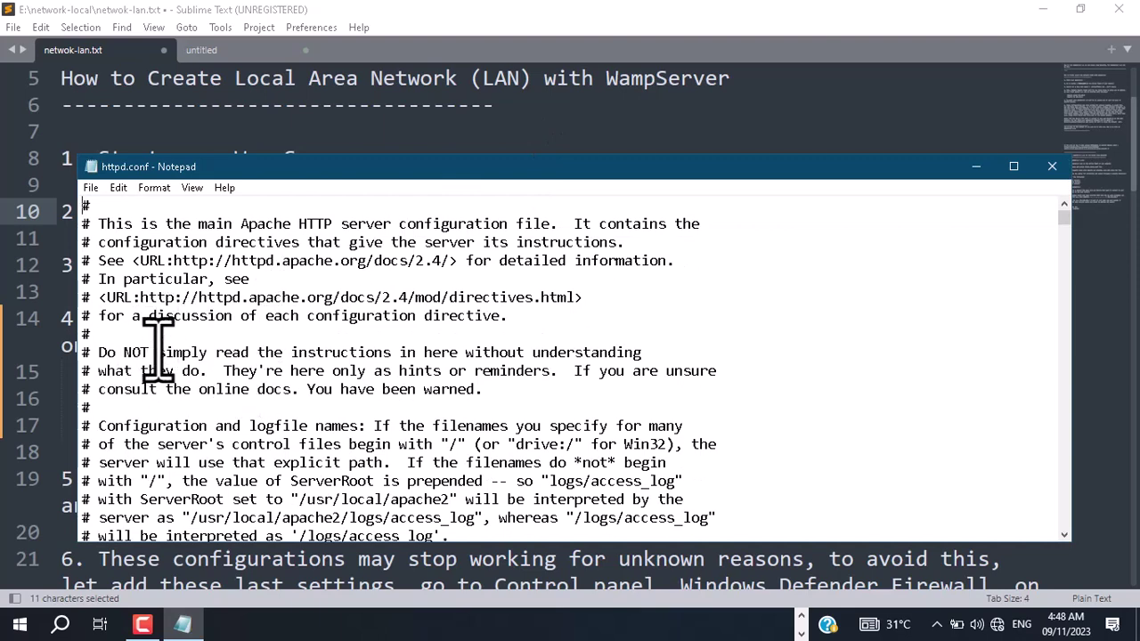
Copy "onlineoffline tag" from the third instruction in the notes and switch back to httpd.conf in Notepad.
{"action": "left_click", "coordinate": [238, 134]}
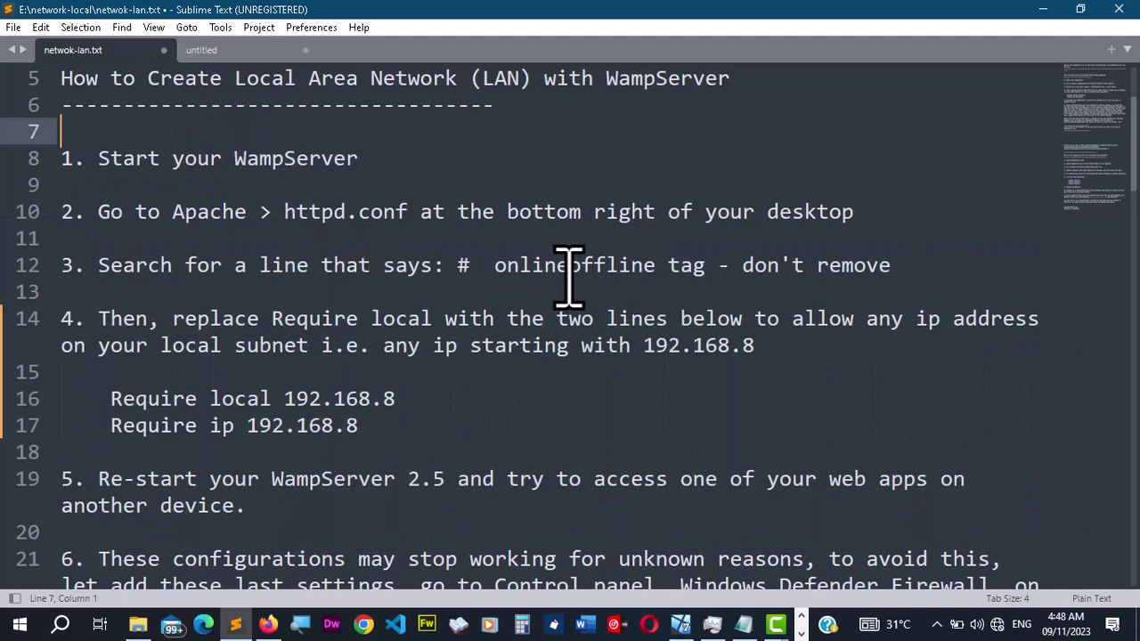
{"action": "left_click_drag", "start_coordinate": [492, 272], "coordinate": [700, 276]}
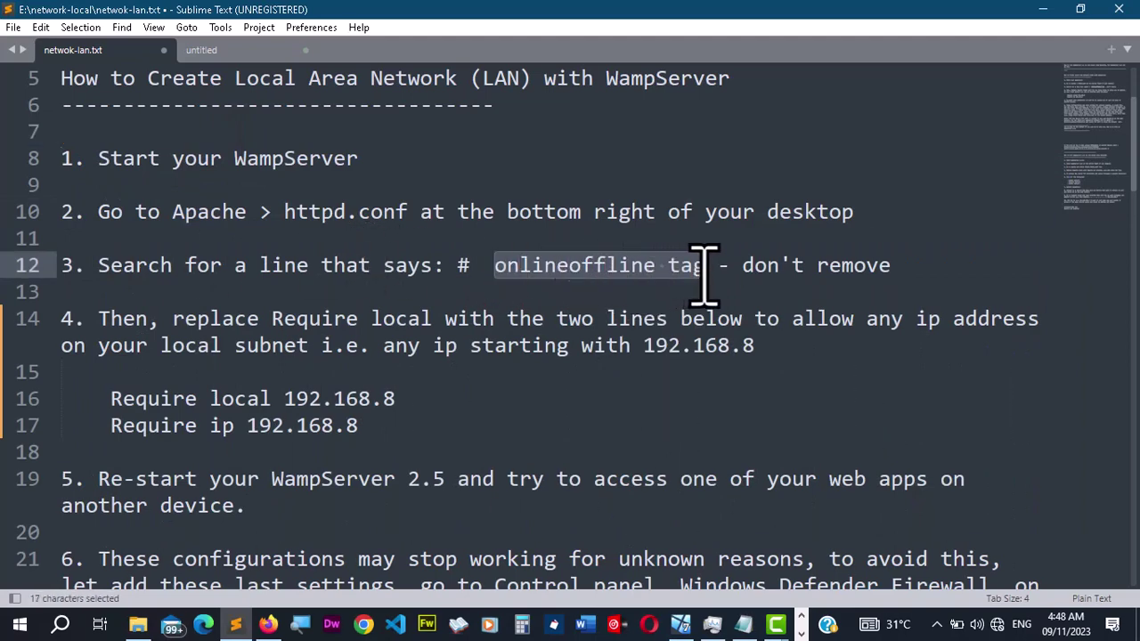
{"action": "right_click", "coordinate": [570, 264]}
{"action": "left_click", "coordinate": [575, 326]}
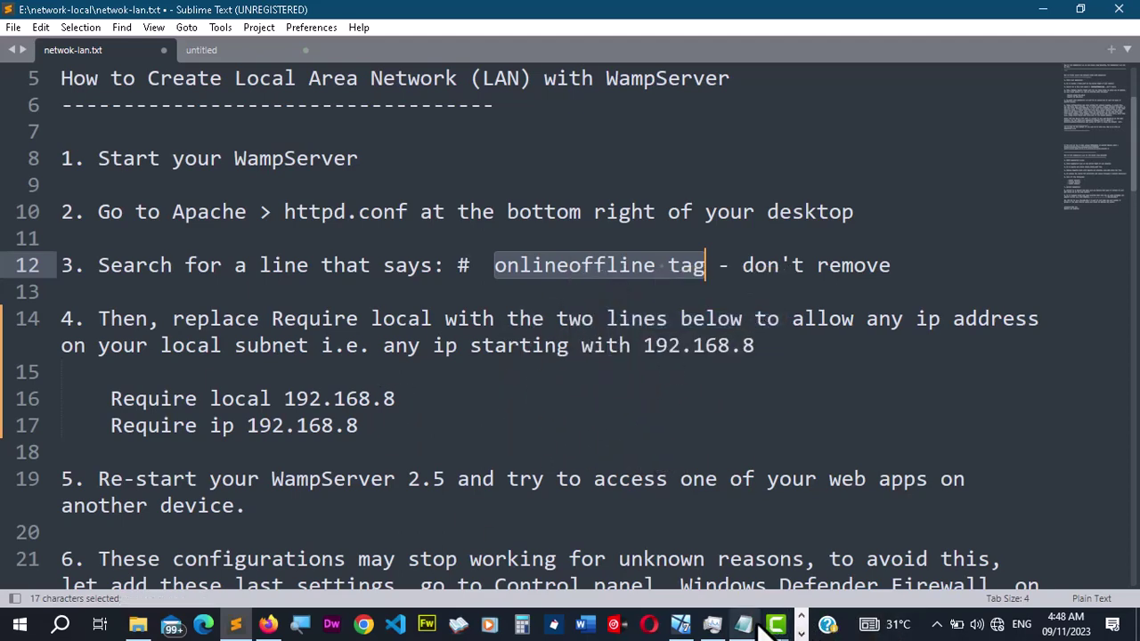
{"action": "left_click", "coordinate": [801, 634]}
{"action": "left_click", "coordinate": [183, 626]}
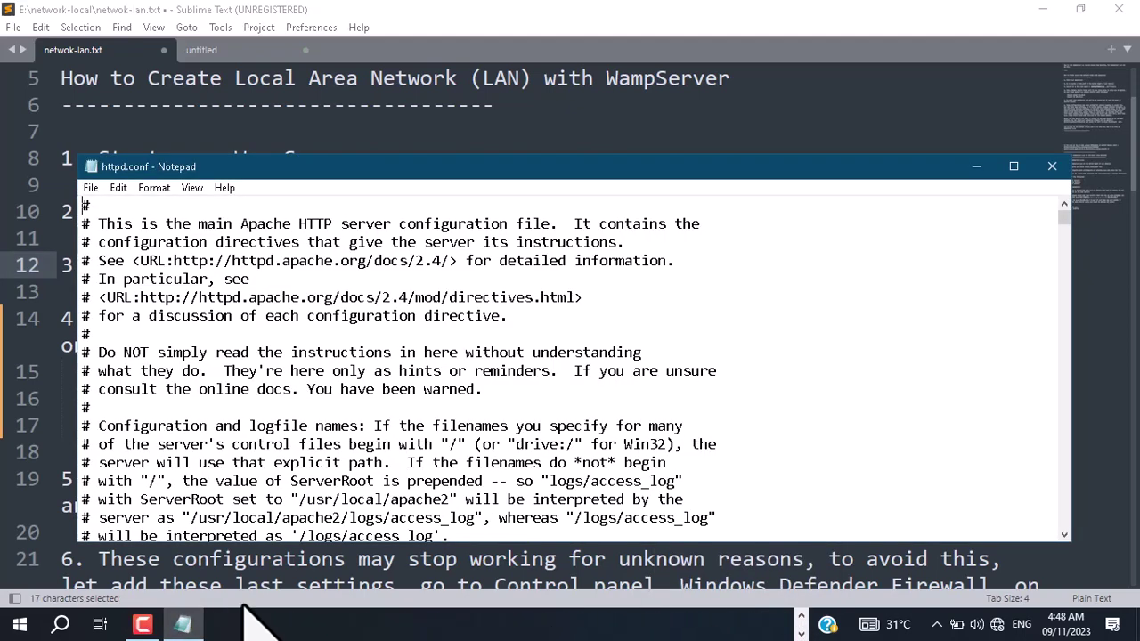
Search httpd.conf for "onlineoffline tag" and highlight the matching text above the Require lines.
{"action": "key", "text": "ctrl+f"}
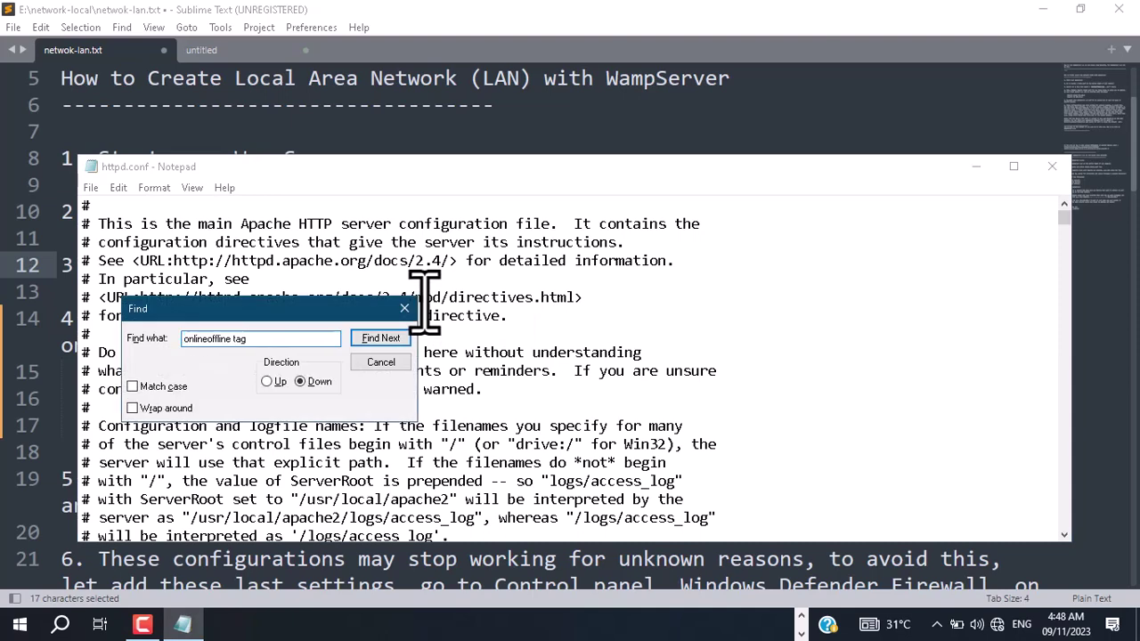
{"action": "left_click_drag", "start_coordinate": [331, 307], "coordinate": [857, 217]}
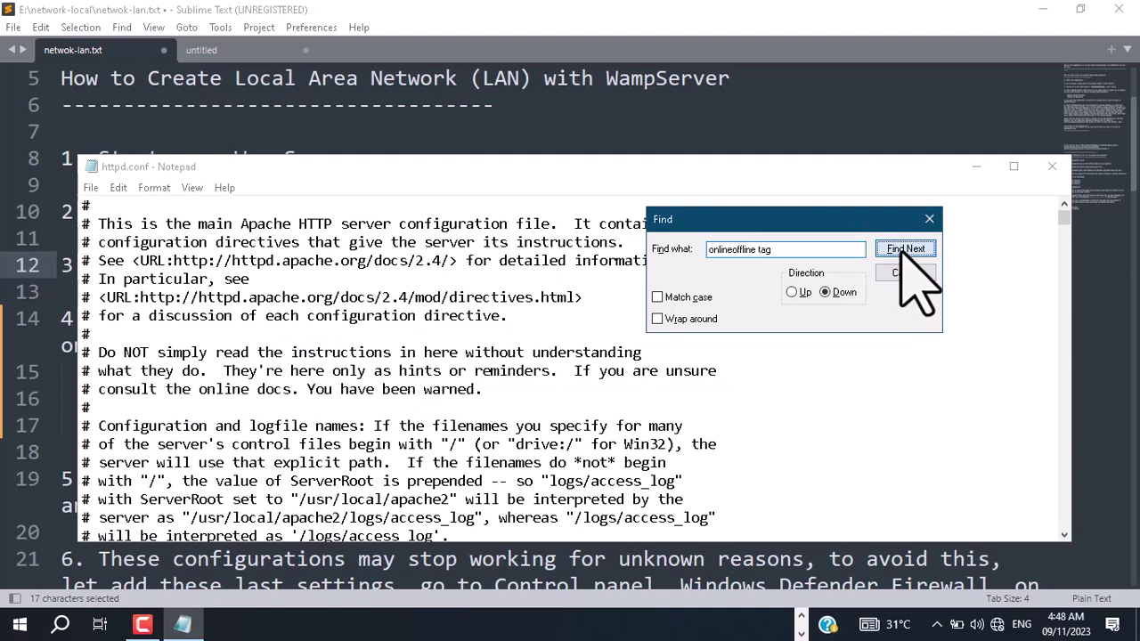
{"action": "left_click", "coordinate": [906, 249]}
{"action": "scroll", "coordinate": [369, 367], "scroll_direction": "down", "scroll_amount": 3}
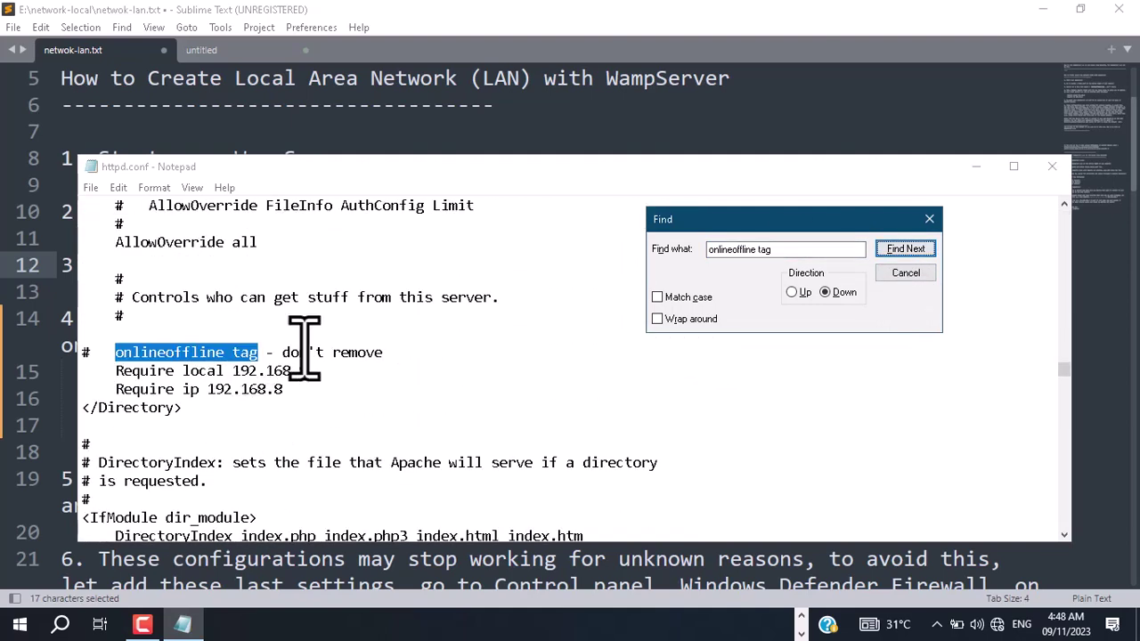
{"action": "left_click", "coordinate": [929, 219]}
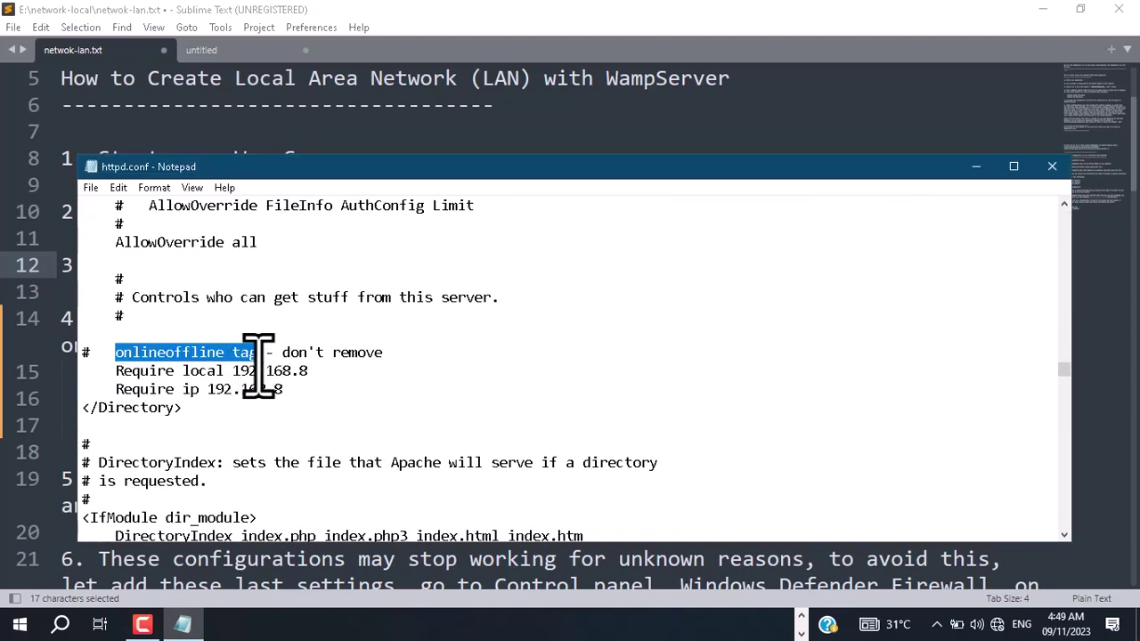
{"action": "scroll", "coordinate": [259, 366], "scroll_direction": "down", "scroll_amount": 1}
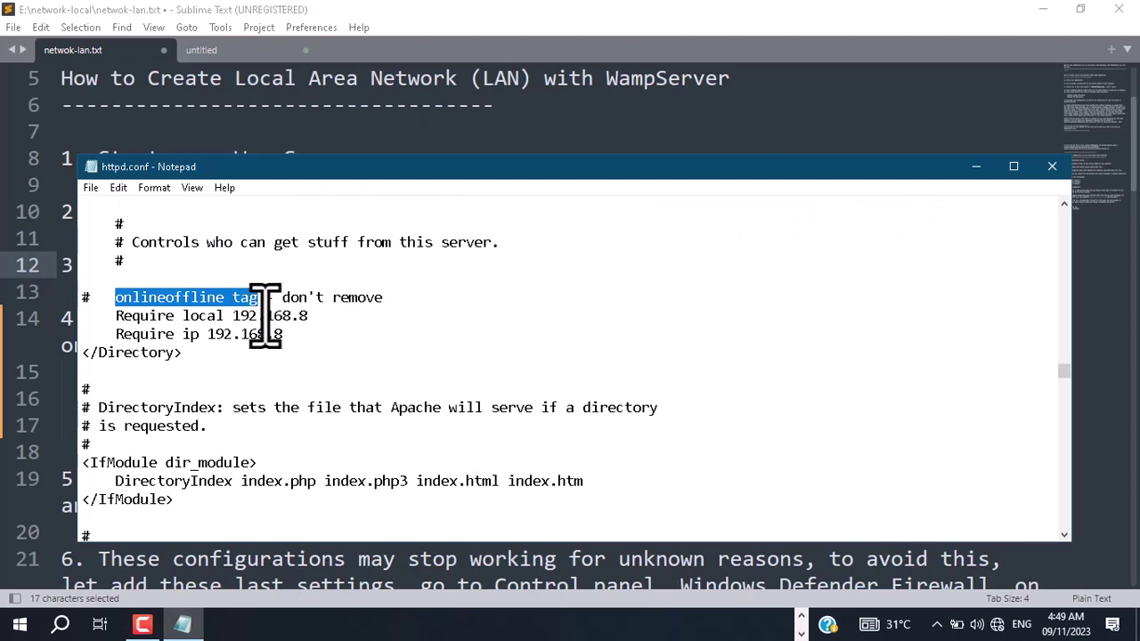
{"action": "left_click", "coordinate": [225, 321]}
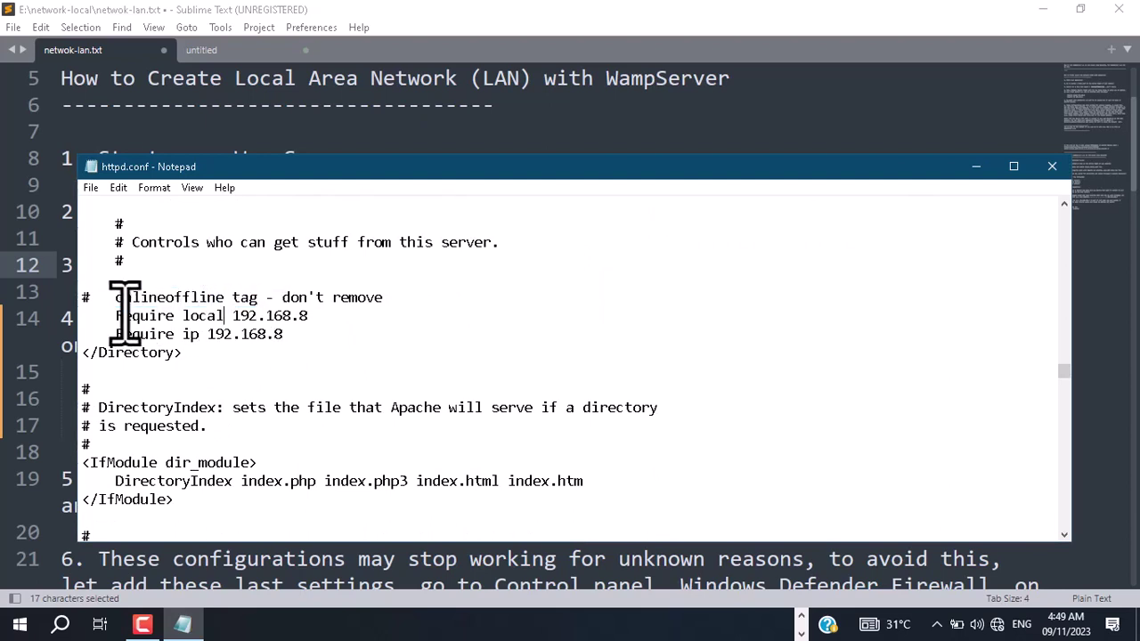
{"action": "left_click_drag", "start_coordinate": [117, 307], "coordinate": [255, 308]}
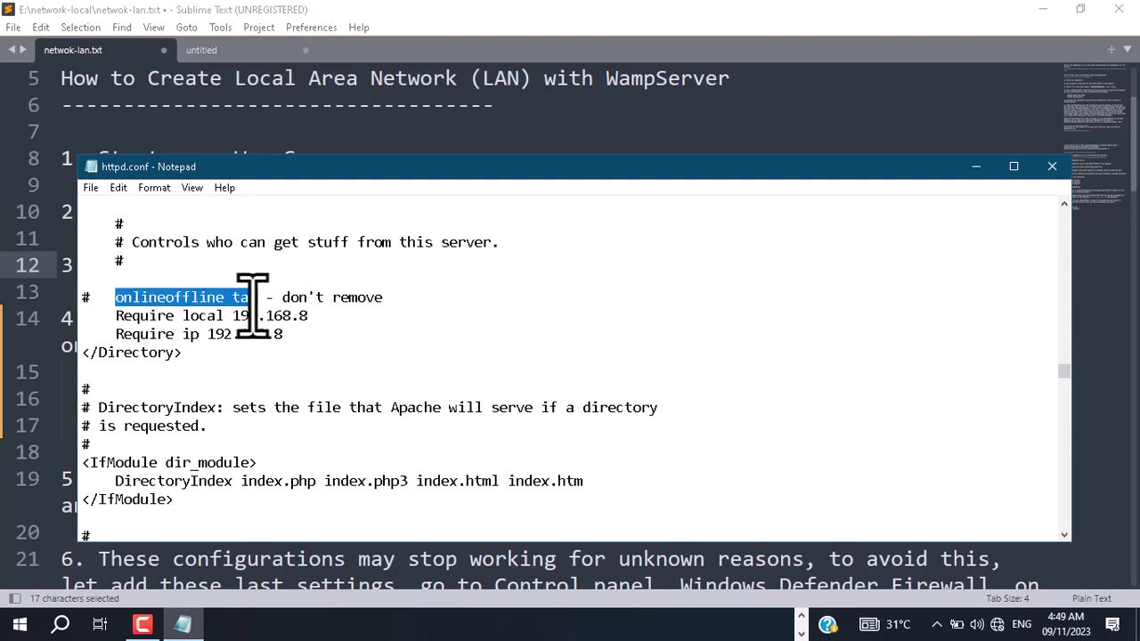
Cut the Require lines under the onlineoffline tag down to "Require local", and restore both lines with 192.168.8.
{"action": "left_click_drag", "start_coordinate": [117, 318], "coordinate": [291, 341]}
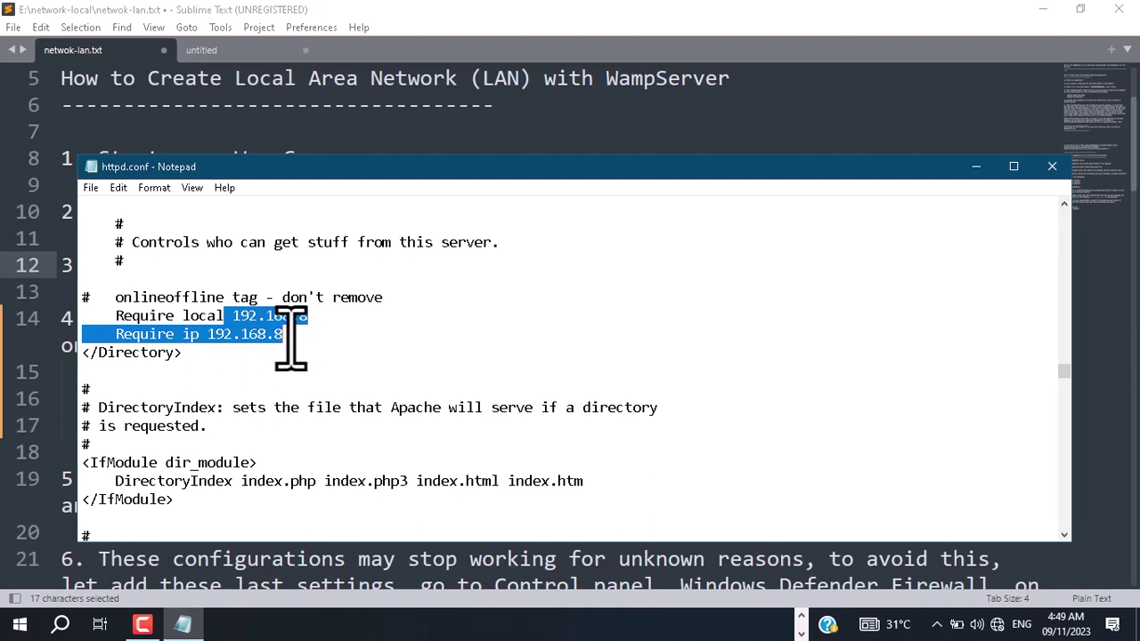
{"action": "key", "text": "Delete"}
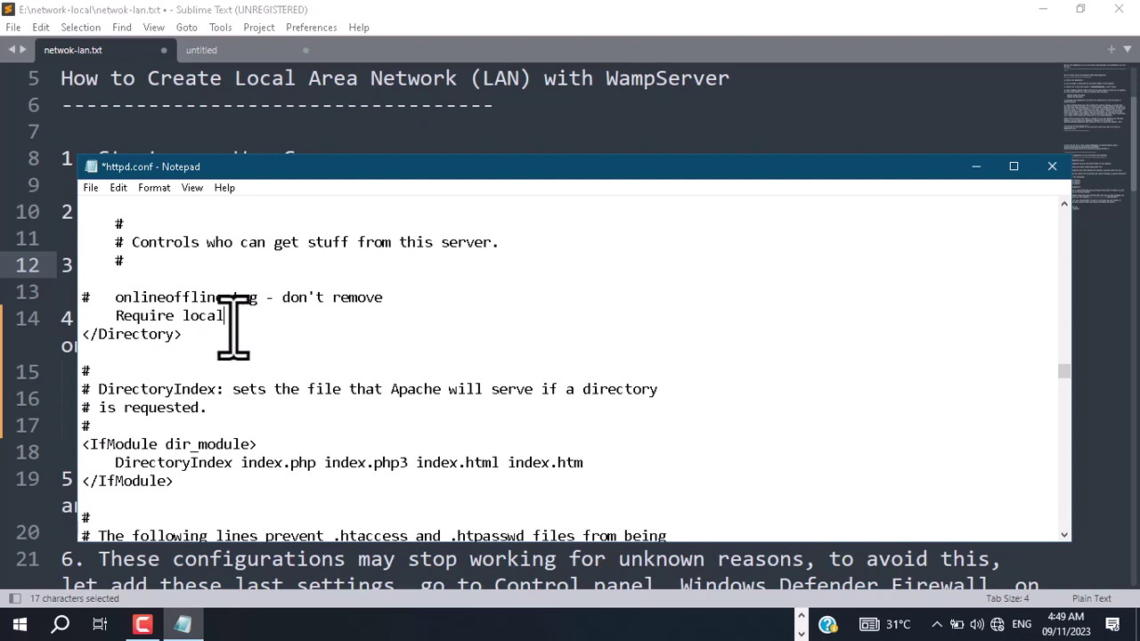
{"action": "key", "text": "ctrl+v"}
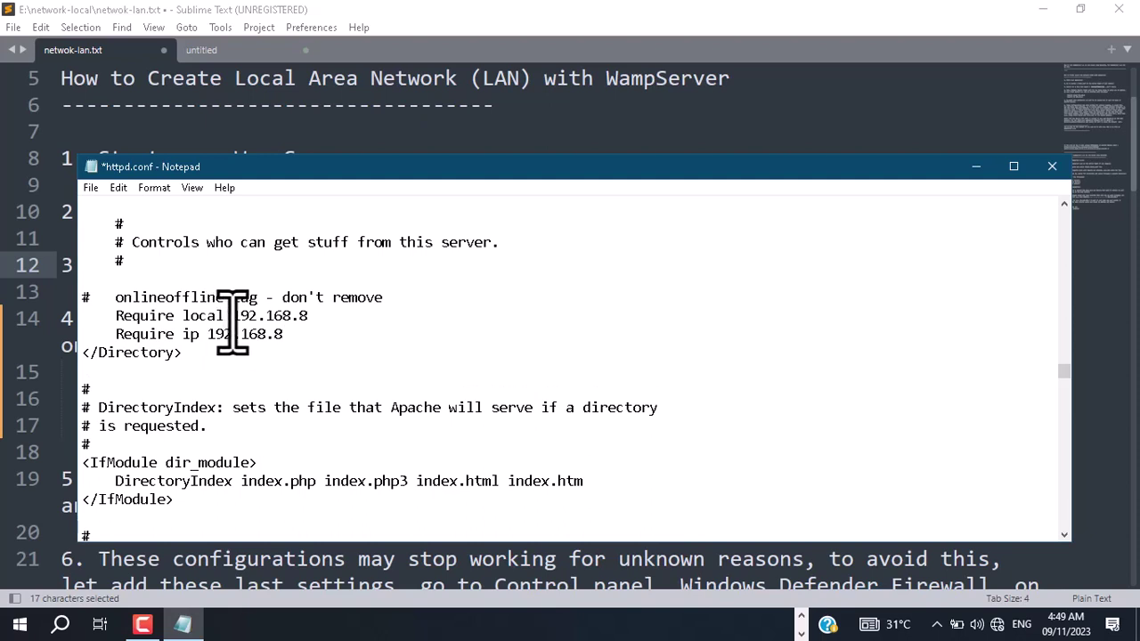
Examine the addresses in the Require local and Require ip lines, highlighting each part in turn.
{"action": "left_click_drag", "start_coordinate": [231, 317], "coordinate": [303, 321]}
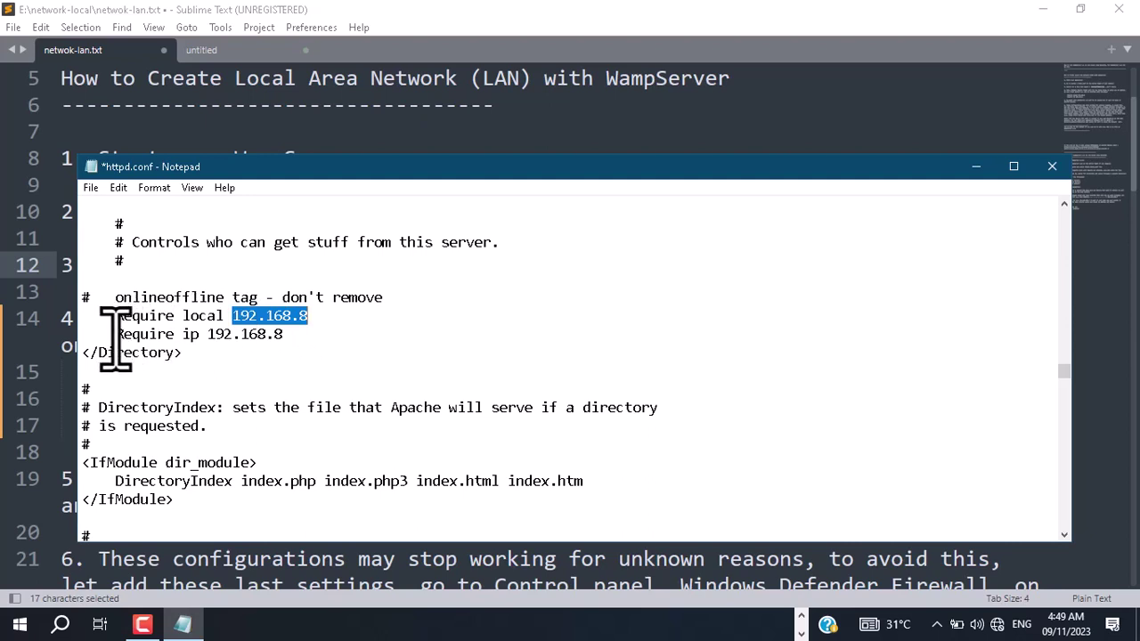
{"action": "double_click", "coordinate": [191, 334]}
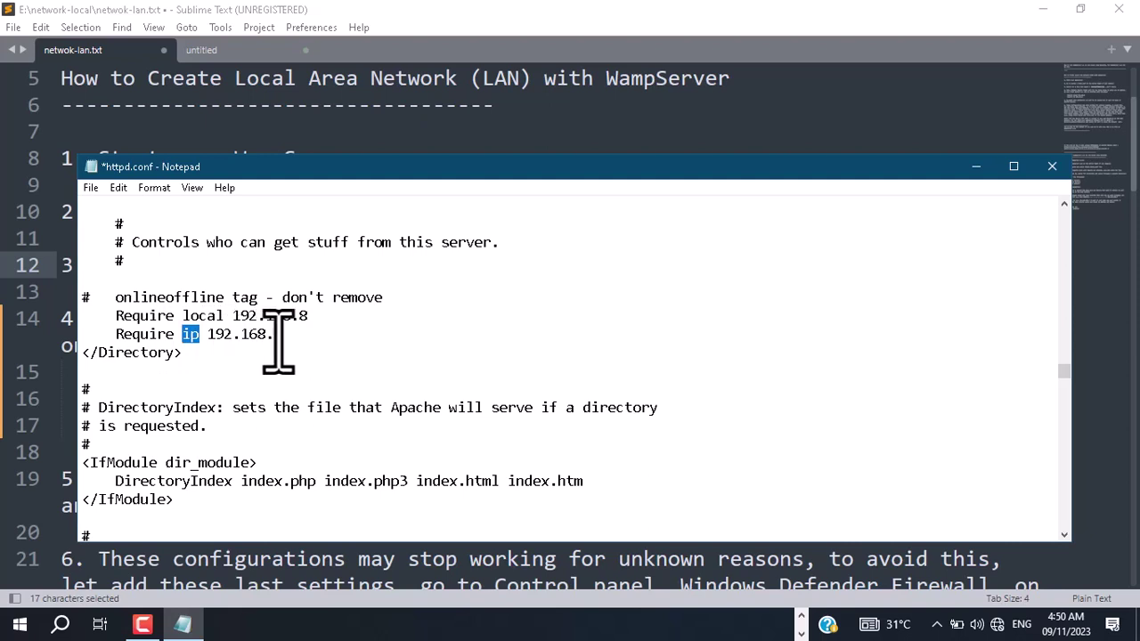
{"action": "left_click_drag", "start_coordinate": [283, 337], "coordinate": [209, 337]}
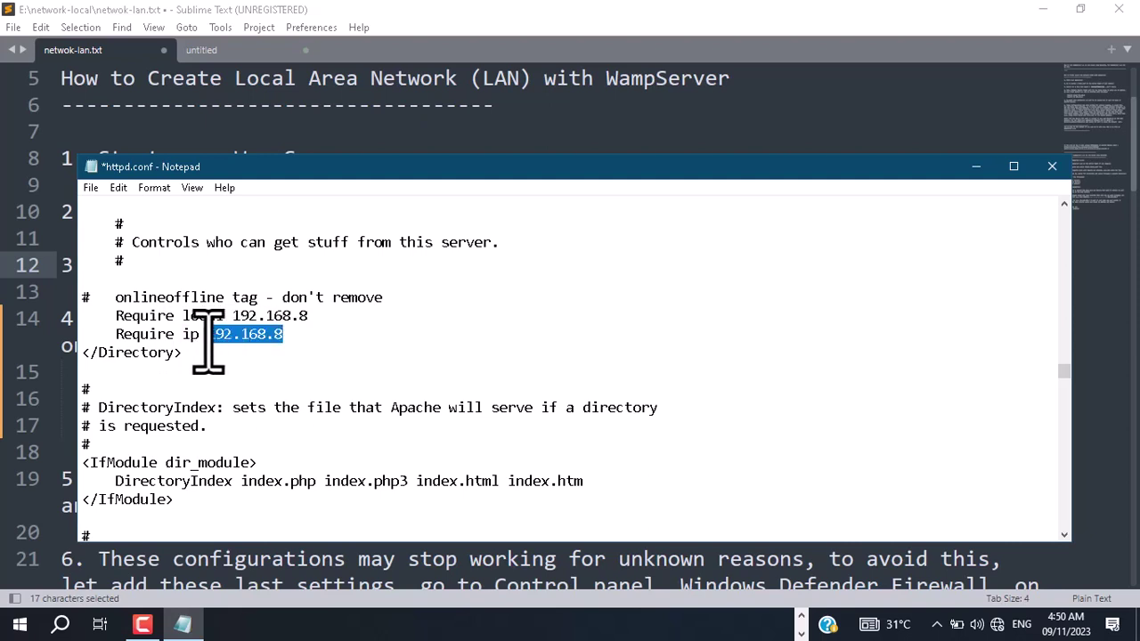
{"action": "left_click", "coordinate": [258, 337]}
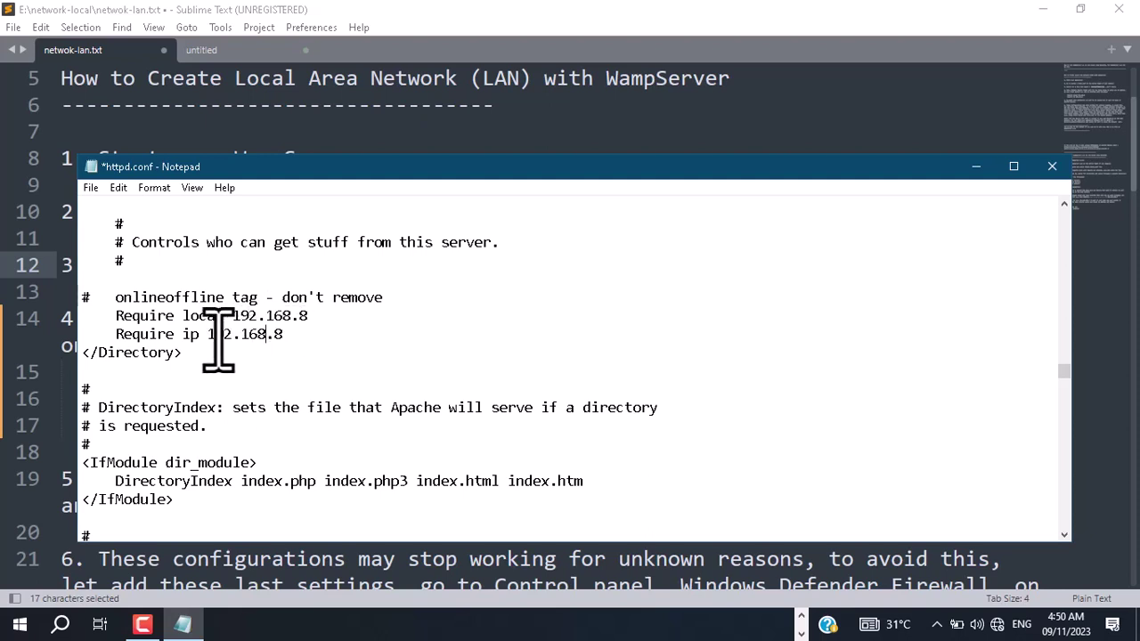
{"action": "left_click_drag", "start_coordinate": [207, 337], "coordinate": [258, 336]}
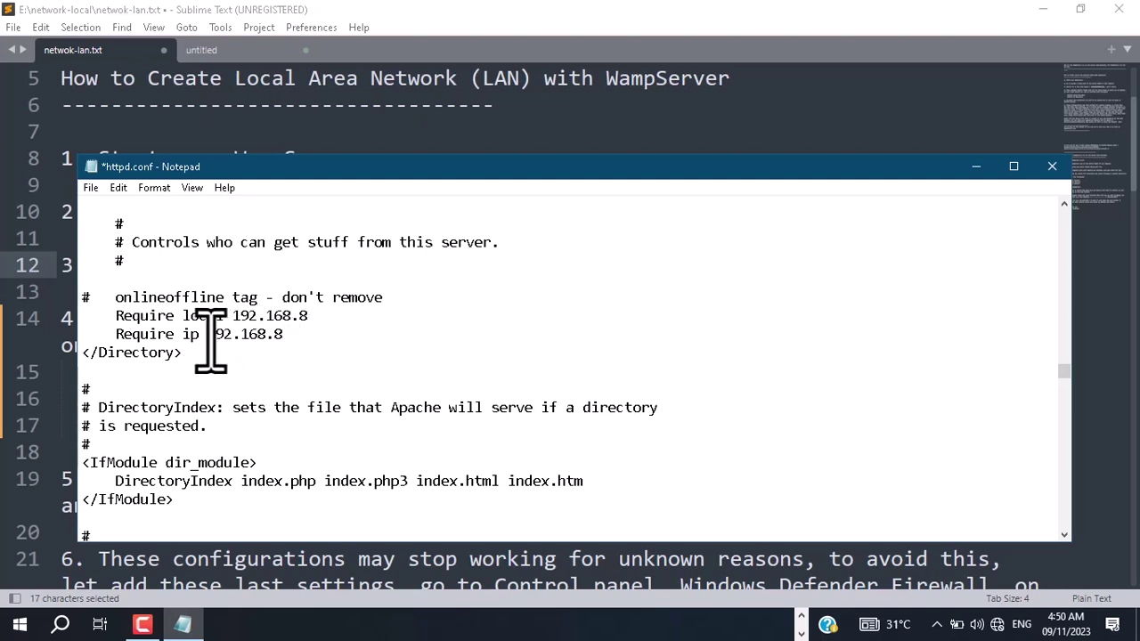
{"action": "left_click_drag", "start_coordinate": [208, 336], "coordinate": [285, 339]}
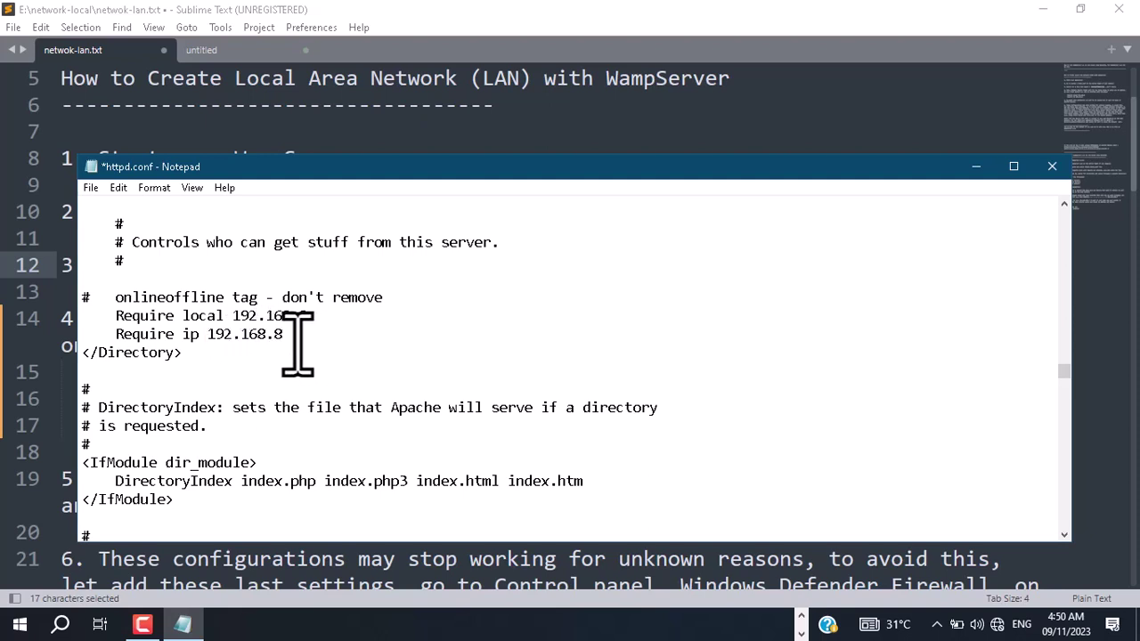
{"action": "type", "text": "1"}
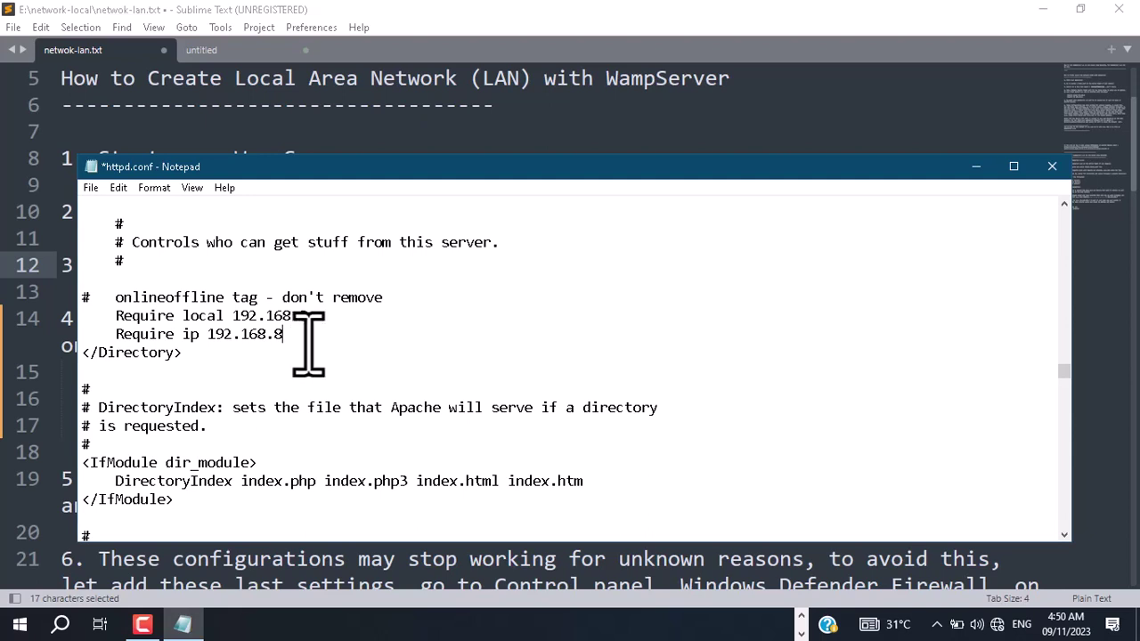
Return to the notes and read the fourth instruction, highlighting its text and the address in the Require local line.
{"action": "left_click", "coordinate": [977, 167]}
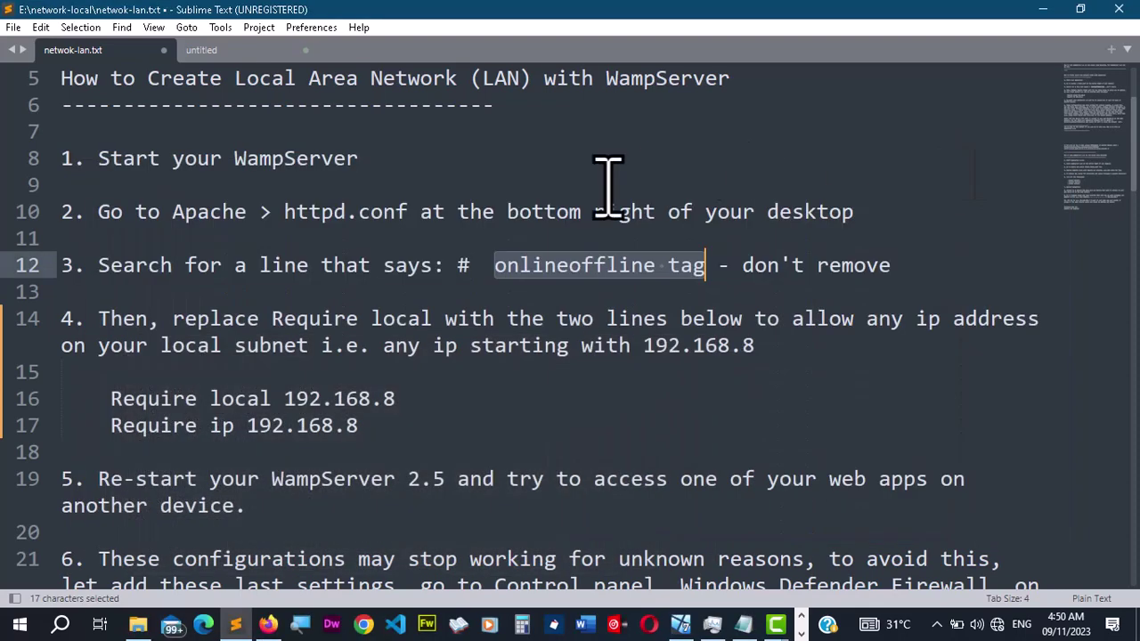
{"action": "scroll", "coordinate": [490, 345], "scroll_direction": "down", "scroll_amount": 1}
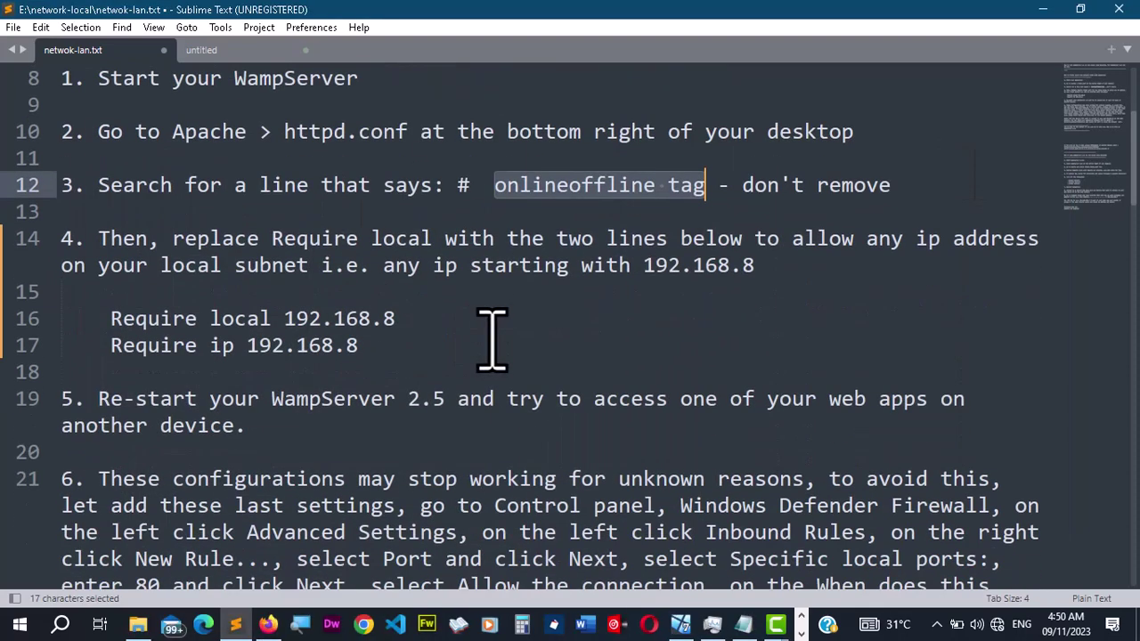
{"action": "left_click_drag", "start_coordinate": [100, 239], "coordinate": [382, 339]}
{"action": "left_click", "coordinate": [436, 318]}
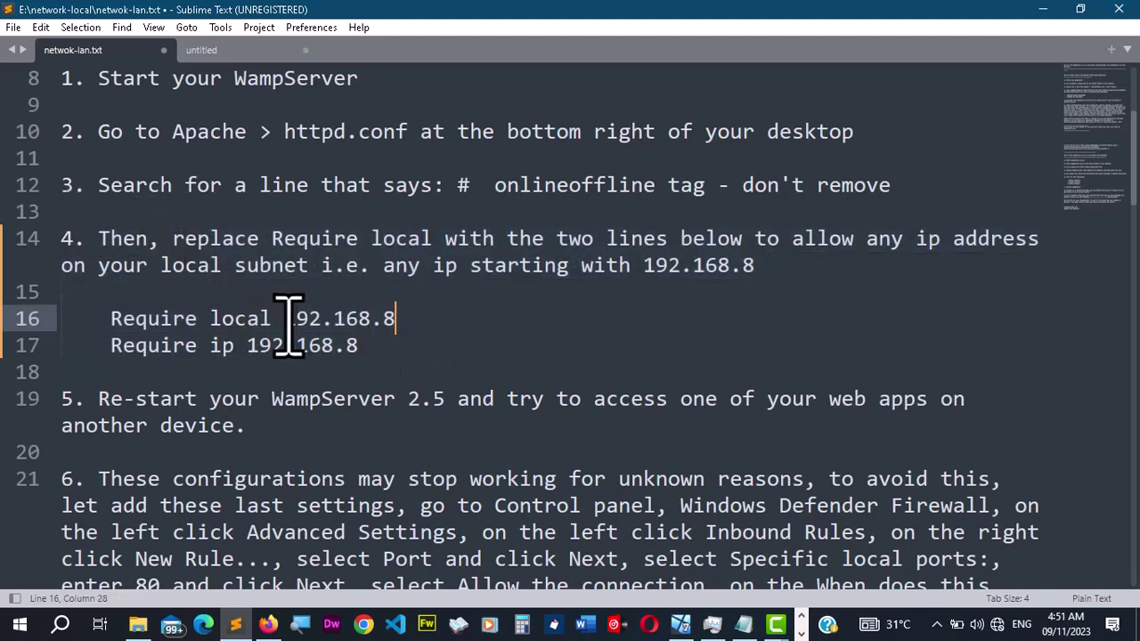
{"action": "left_click_drag", "start_coordinate": [285, 319], "coordinate": [391, 322]}
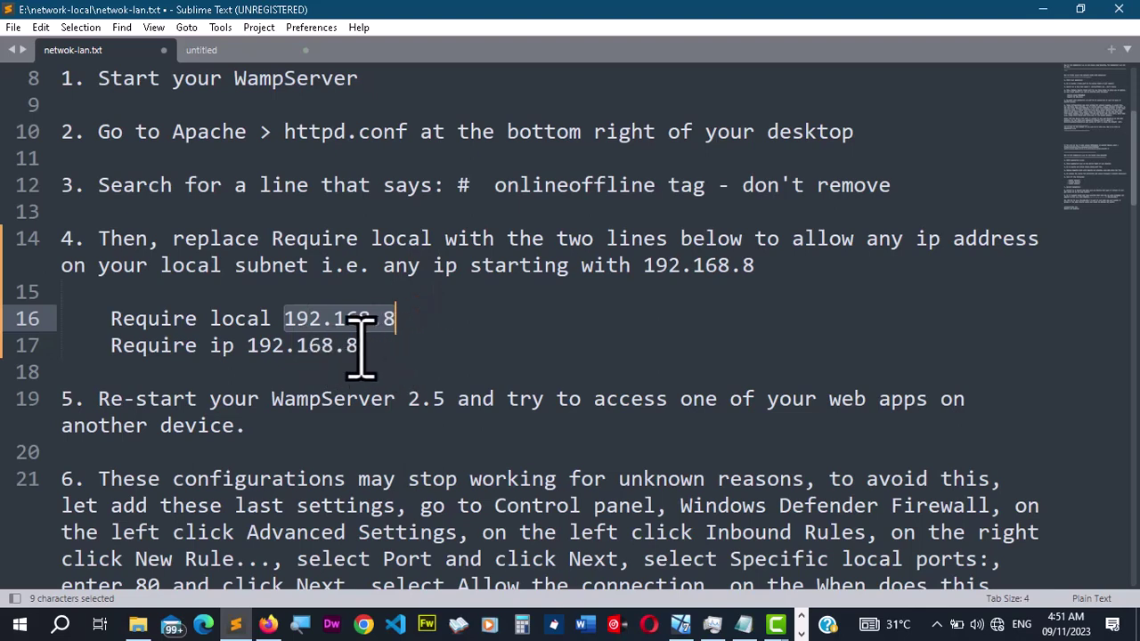
{"action": "left_click", "coordinate": [399, 301]}
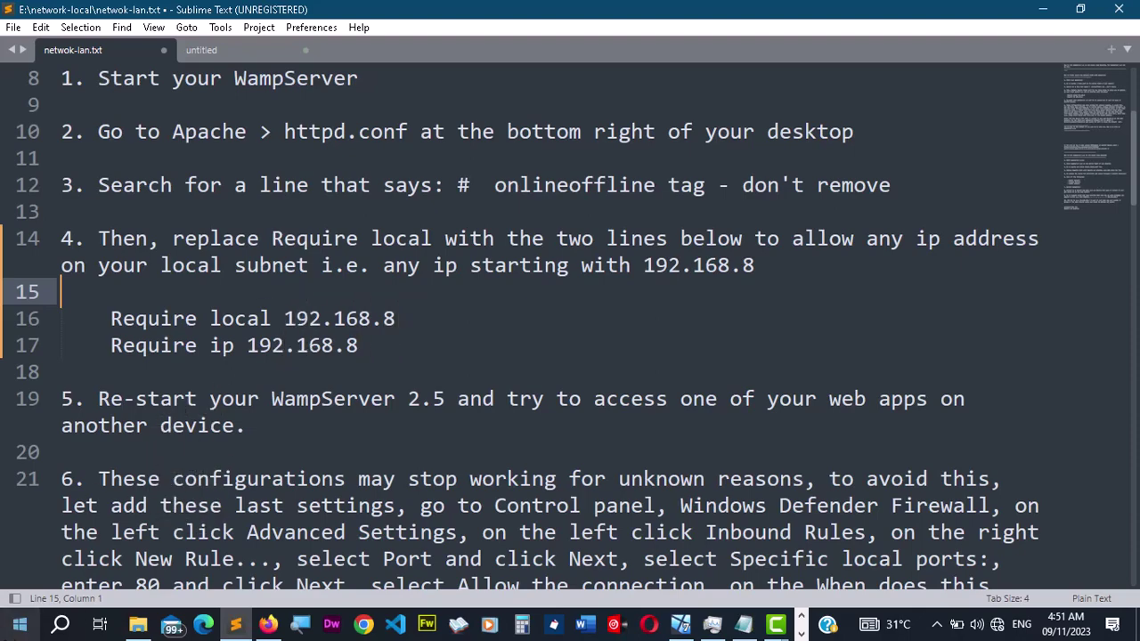
Open Command Prompt and run ipconfig to look up this computer's network addresses.
{"action": "left_click", "coordinate": [24, 630]}
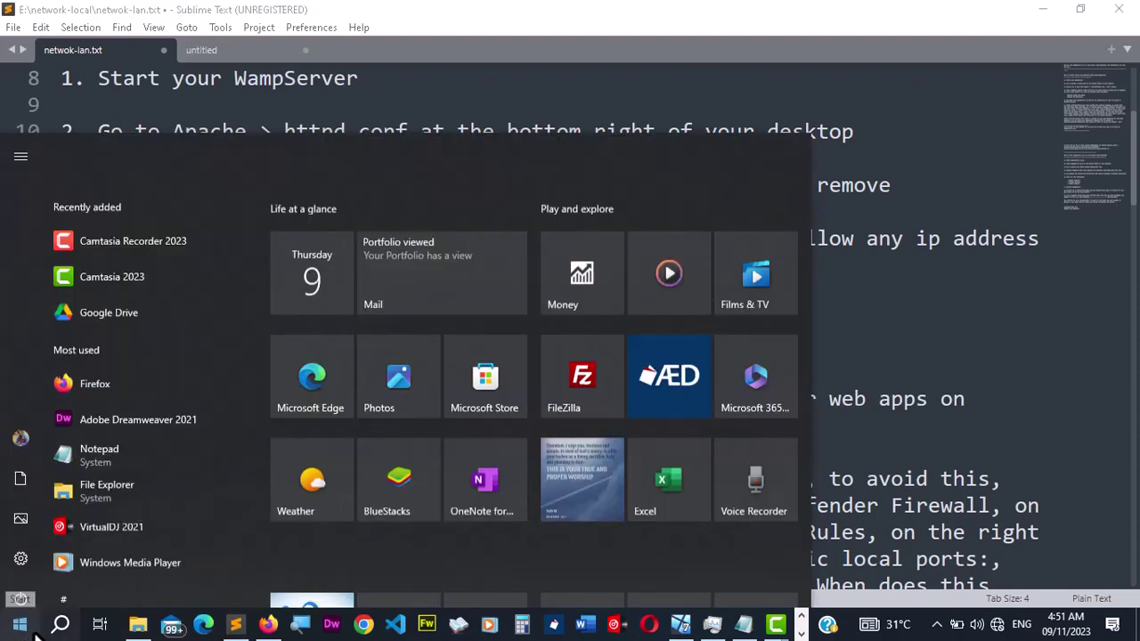
{"action": "type", "text": "cmd"}
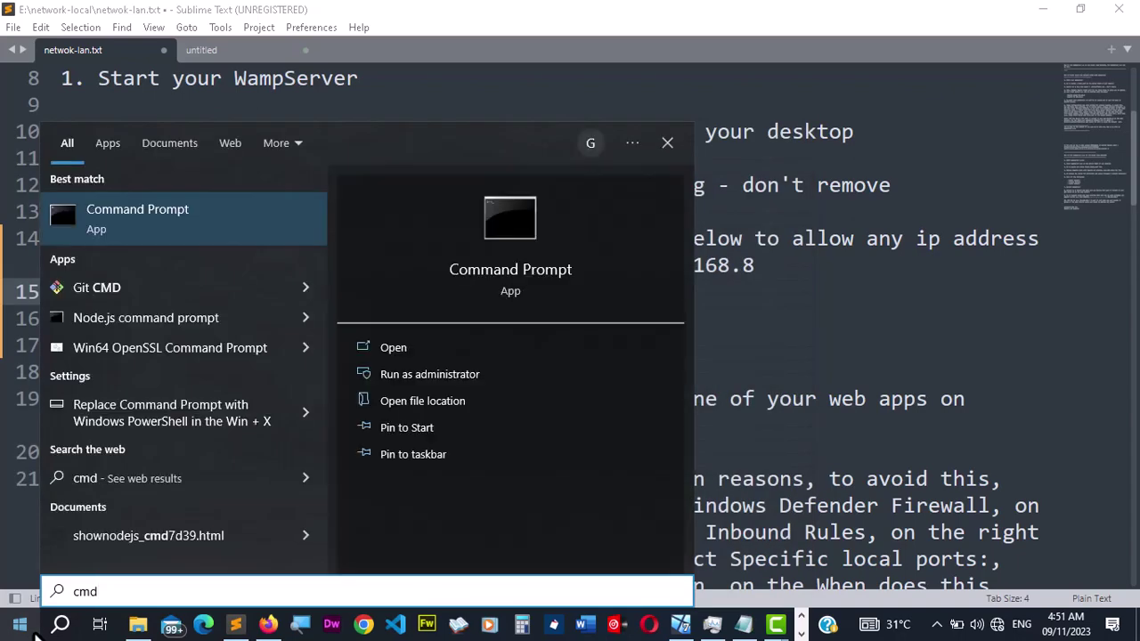
{"action": "key", "text": "Return"}
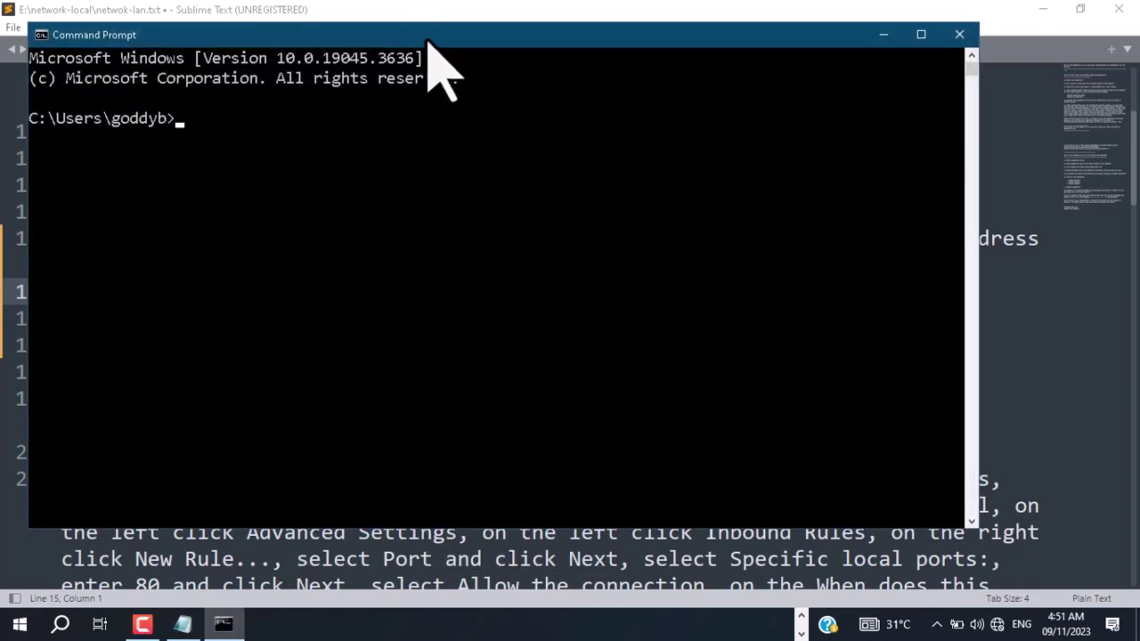
{"action": "left_click_drag", "start_coordinate": [451, 41], "coordinate": [482, 53]}
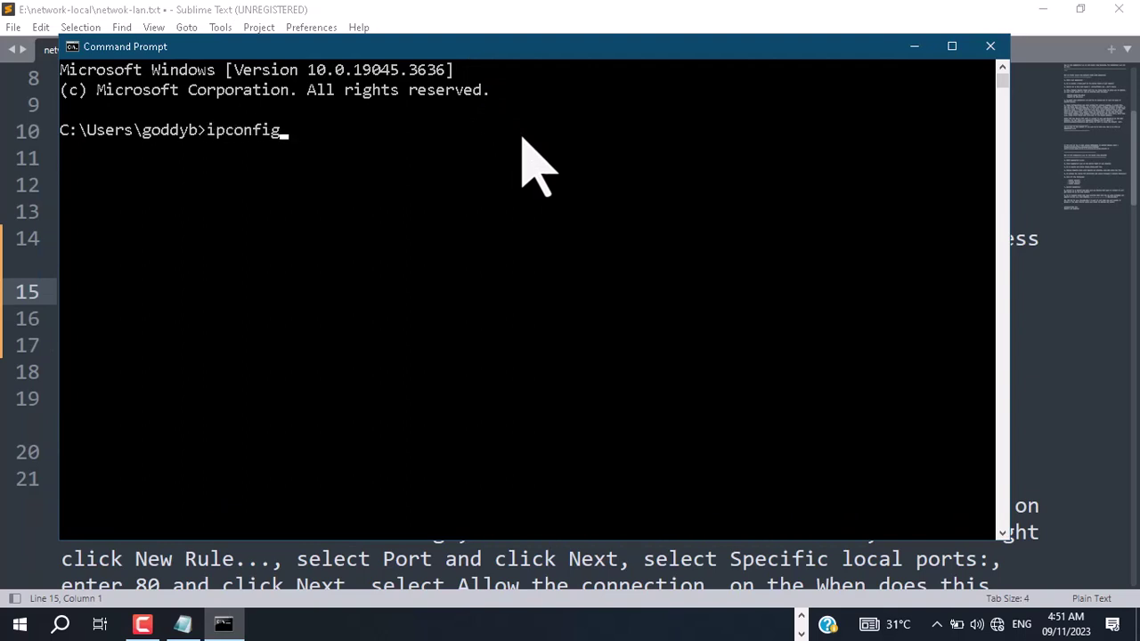
{"action": "key", "text": "Return"}
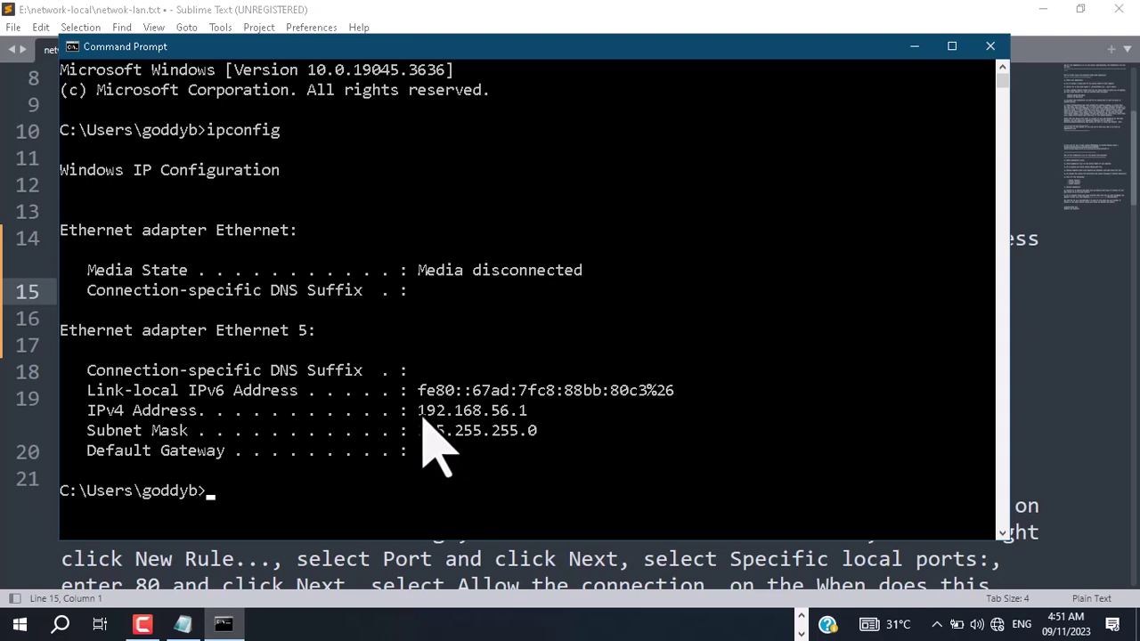
Copy the IPv4 address of adapter Ethernet 5 and return to the notes.
{"action": "left_click_drag", "start_coordinate": [422, 418], "coordinate": [526, 421]}
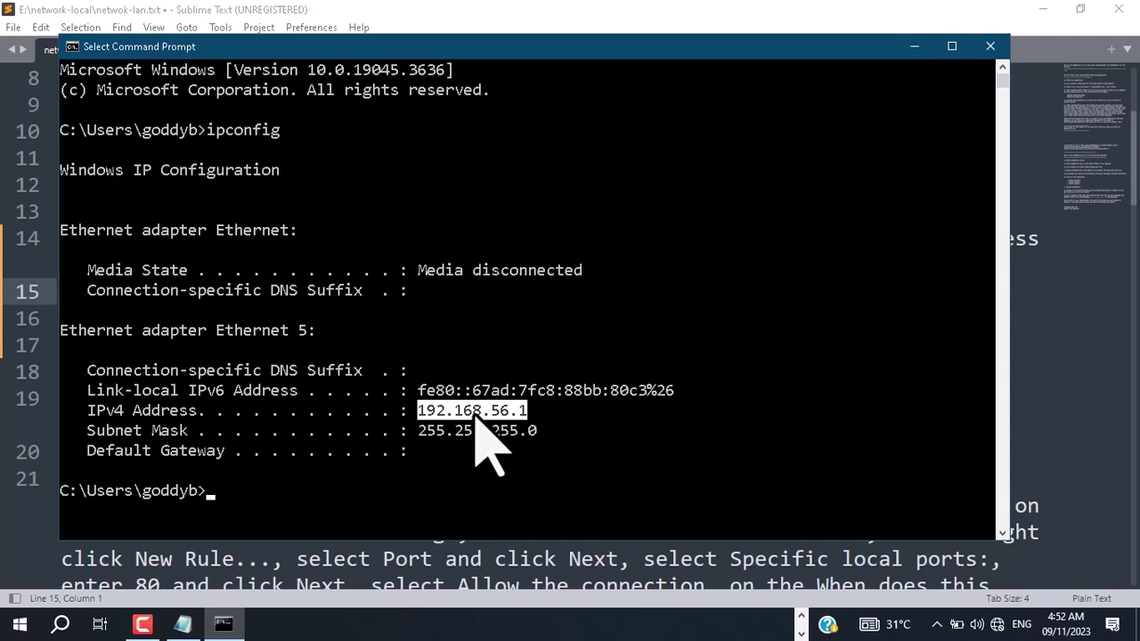
{"action": "key", "text": "ctrl+c"}
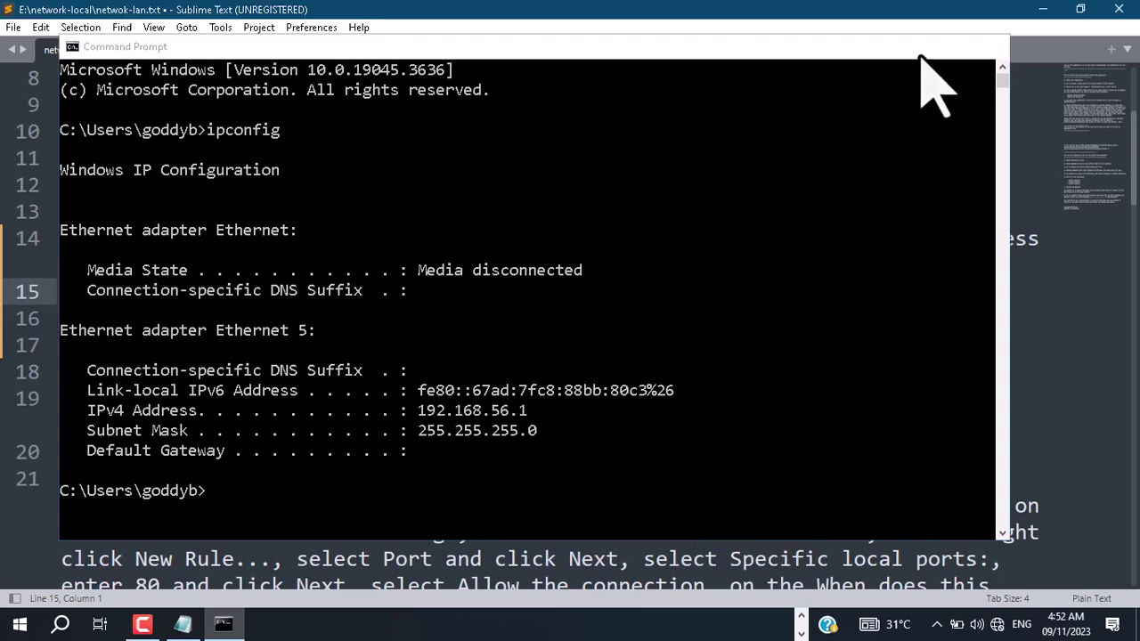
{"action": "left_click", "coordinate": [914, 46]}
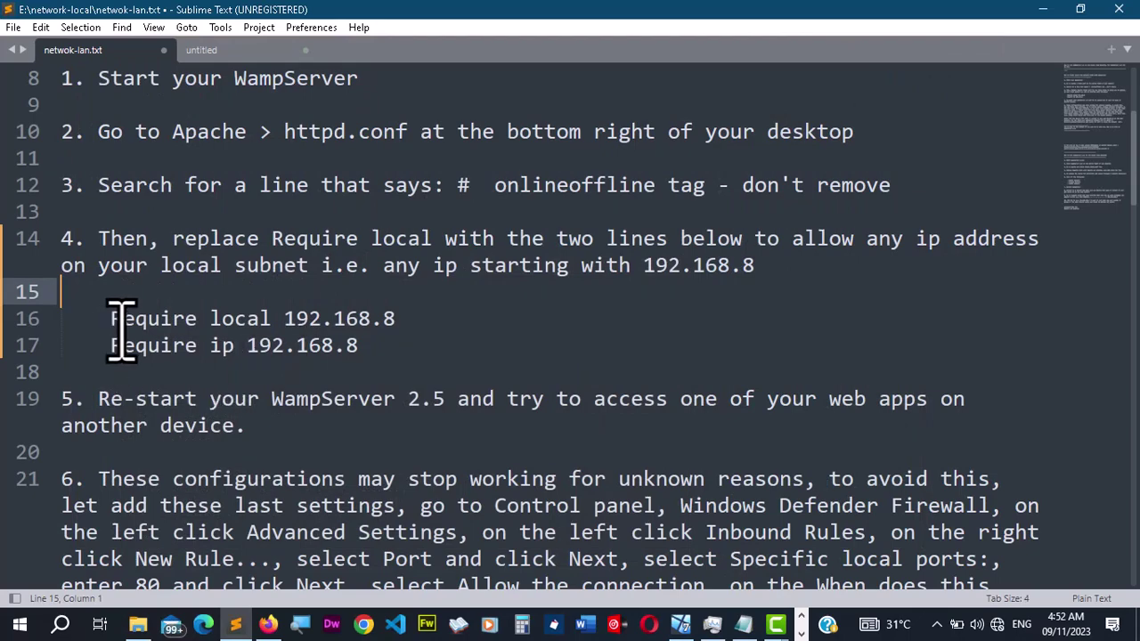
Switch back to httpd.conf in Notepad and select the whole address in the Require local line.
{"action": "left_click", "coordinate": [744, 626]}
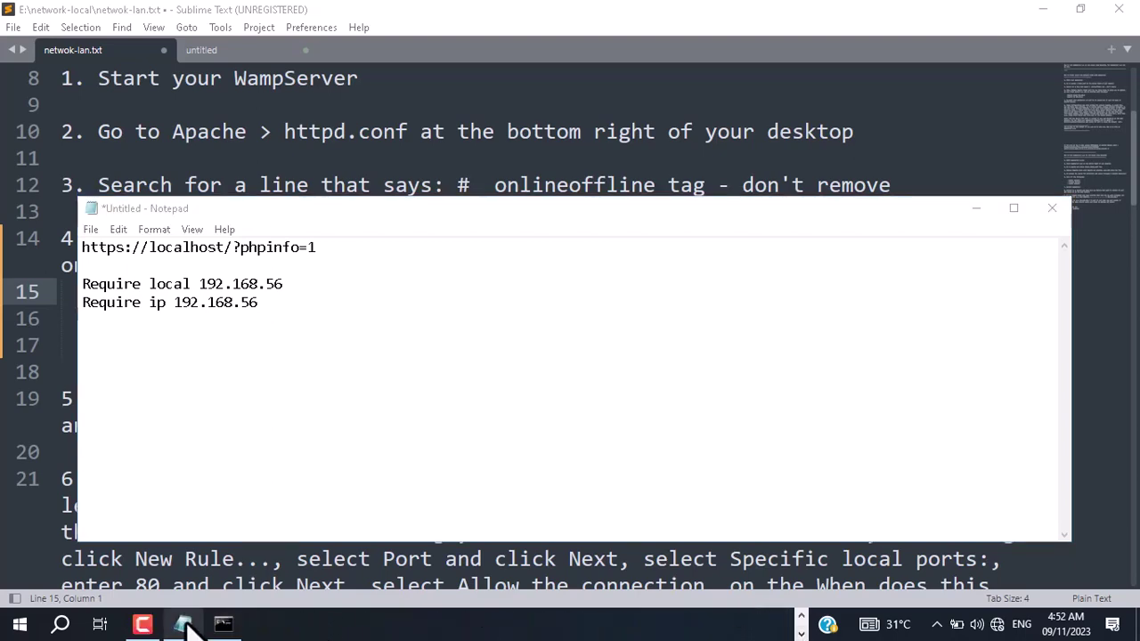
{"action": "left_click", "coordinate": [183, 623]}
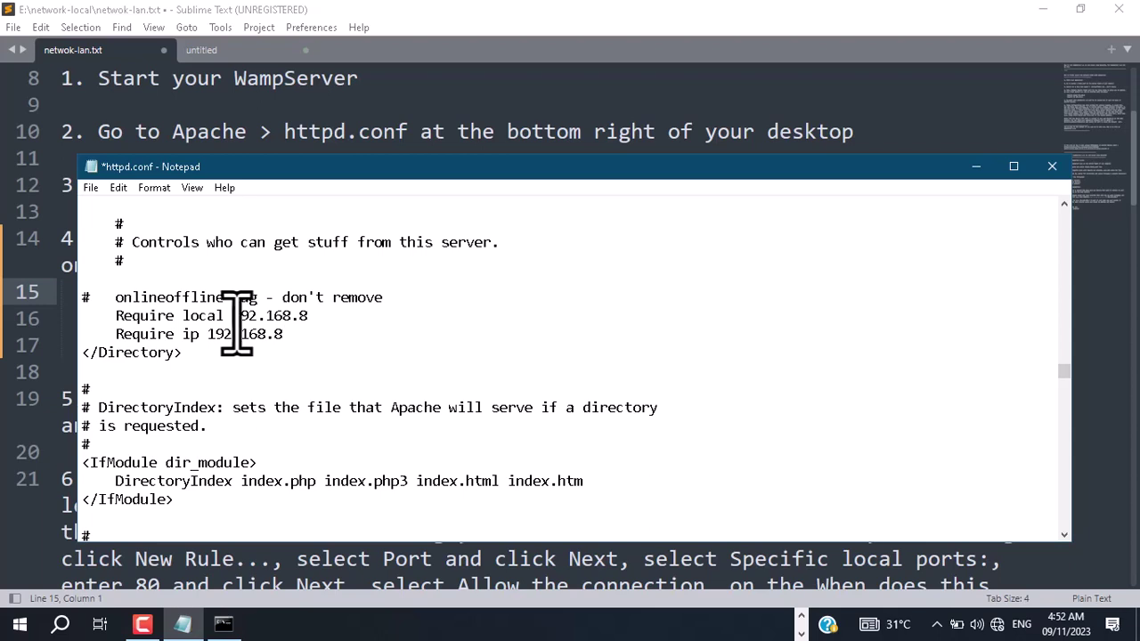
{"action": "left_click_drag", "start_coordinate": [236, 321], "coordinate": [279, 321]}
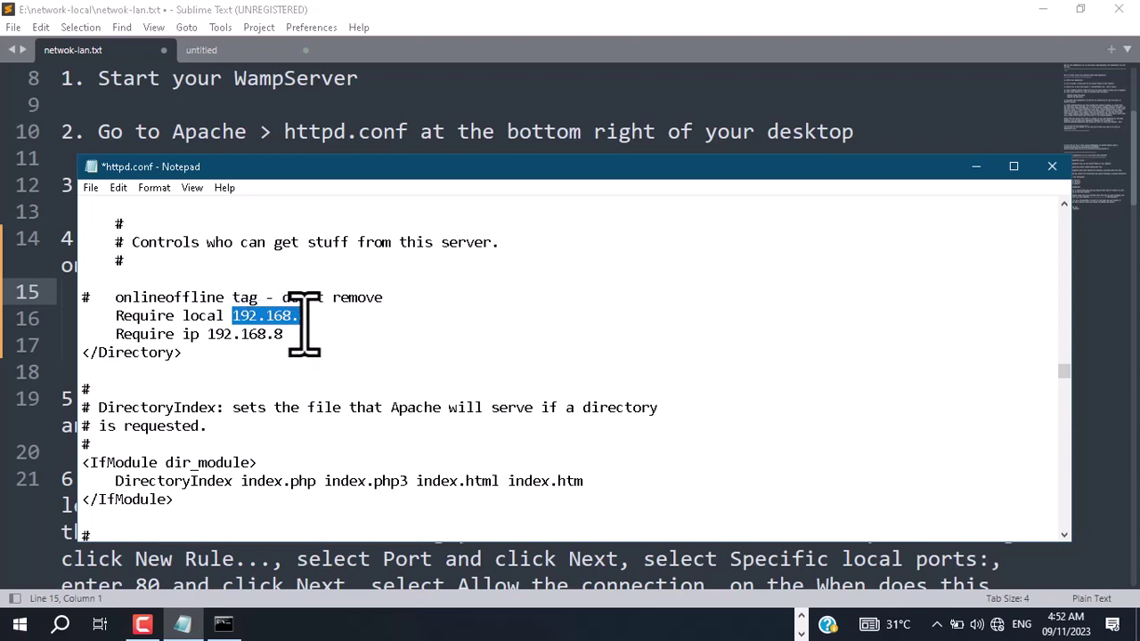
{"action": "left_click", "coordinate": [244, 320]}
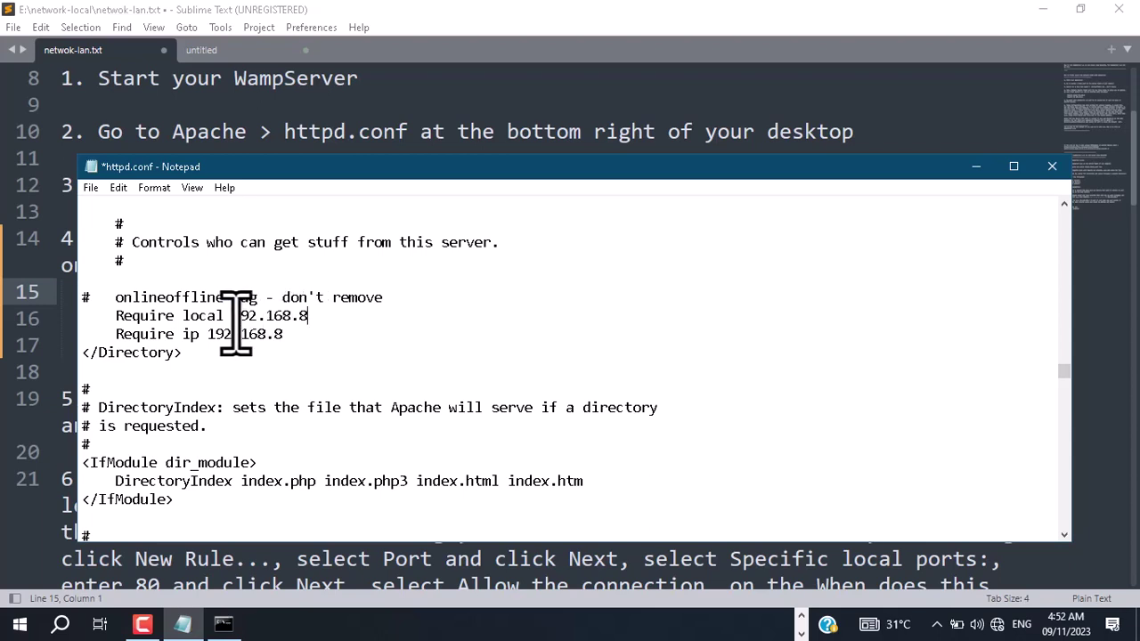
{"action": "left_click_drag", "start_coordinate": [240, 322], "coordinate": [304, 325]}
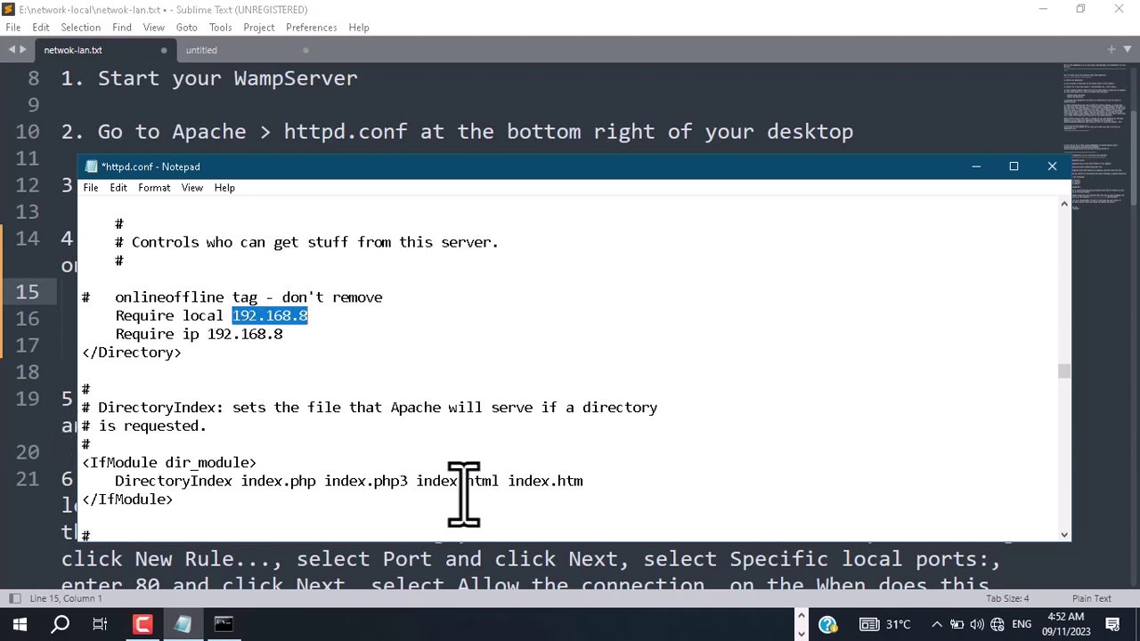
Recheck the Ethernet 5 address in Command Prompt and copy the two Require lines with 192.168.56 from the untitled Notepad note.
{"action": "left_click", "coordinate": [222, 626]}
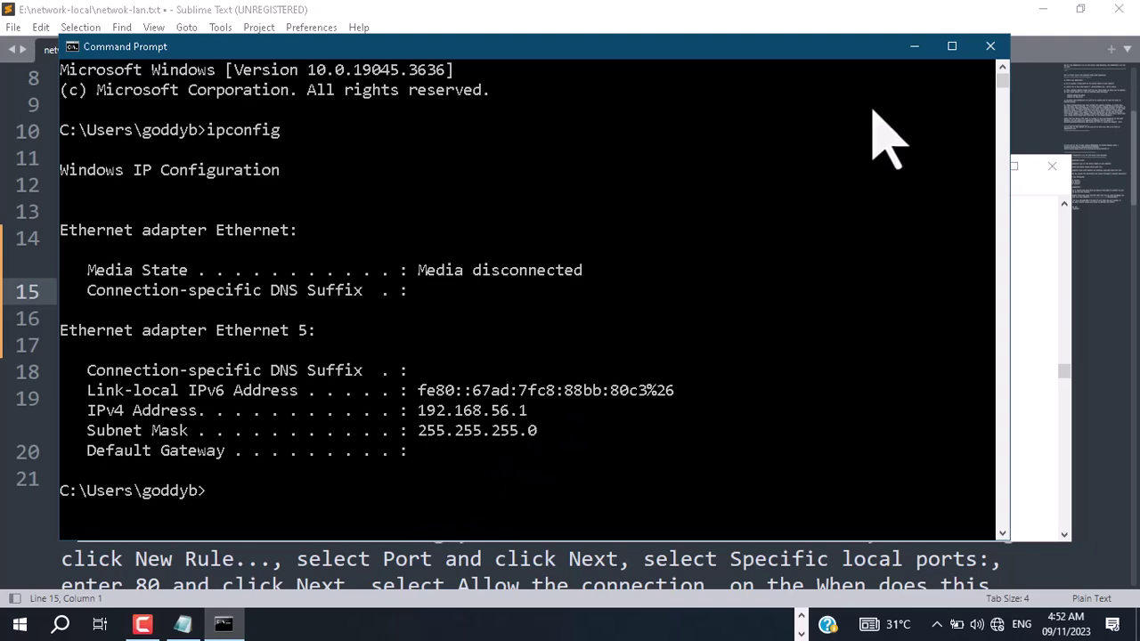
{"action": "left_click", "coordinate": [915, 45]}
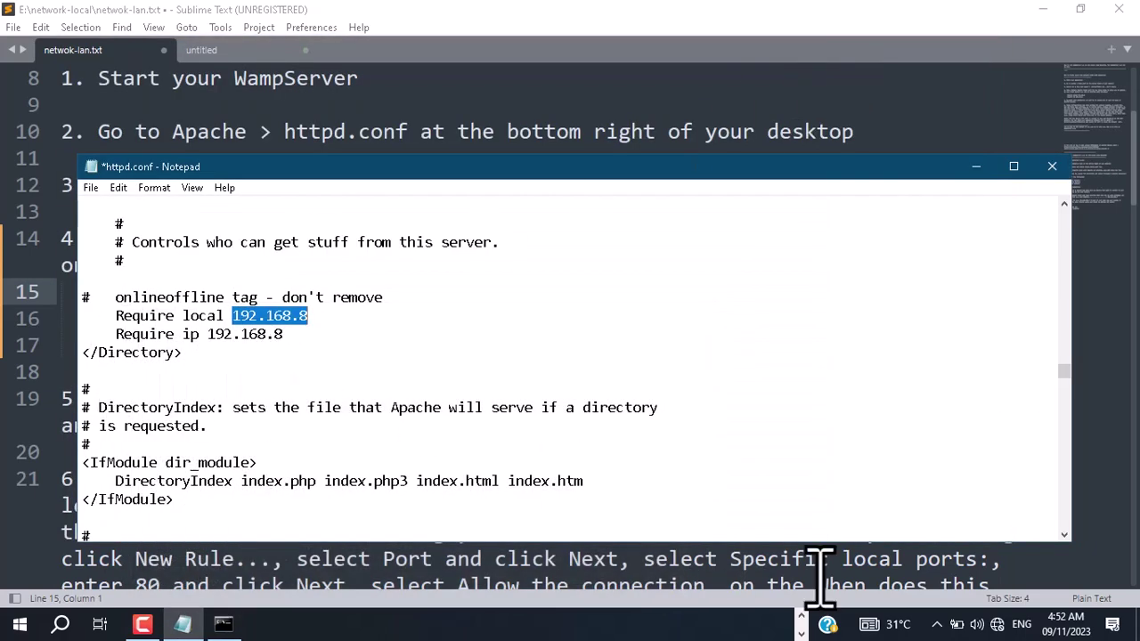
{"action": "left_click", "coordinate": [805, 634]}
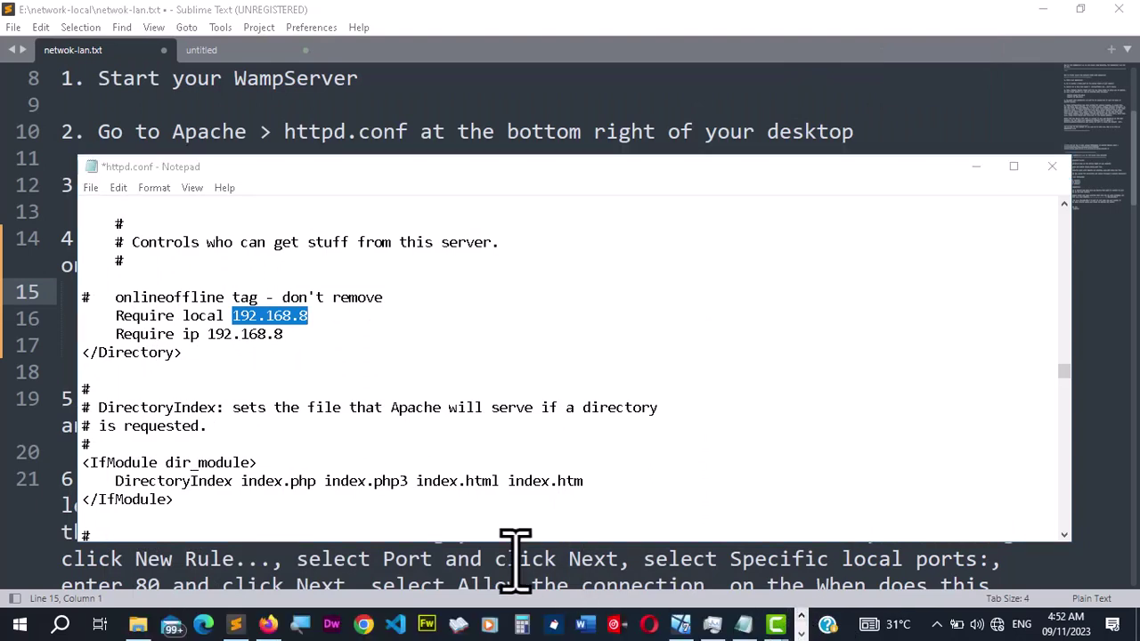
{"action": "left_click", "coordinate": [746, 629]}
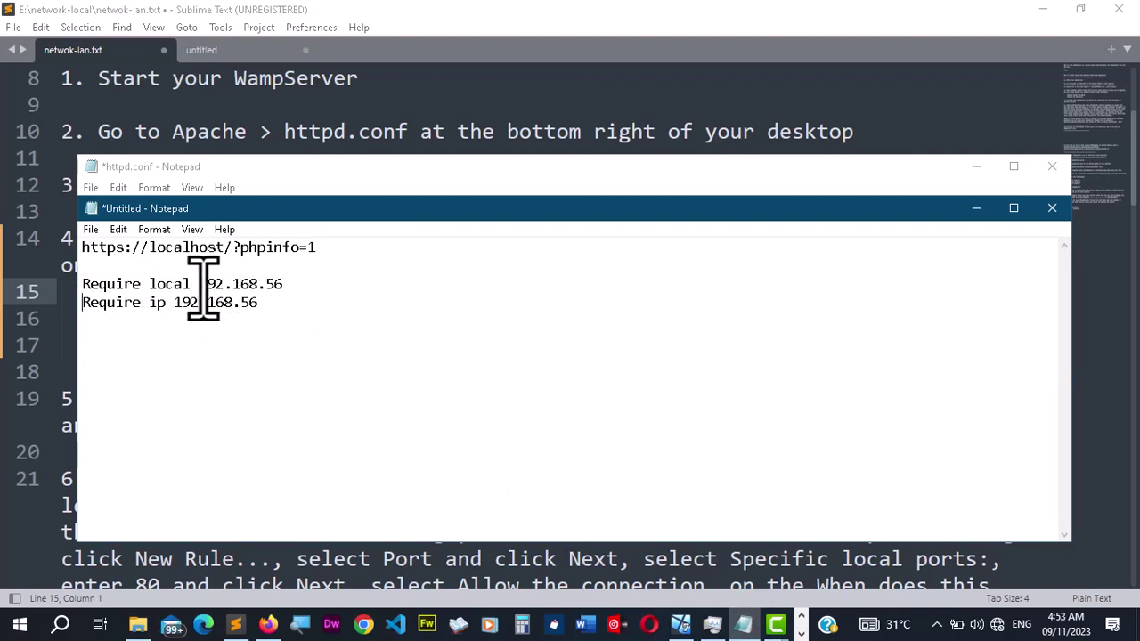
{"action": "left_click_drag", "start_coordinate": [204, 287], "coordinate": [277, 287]}
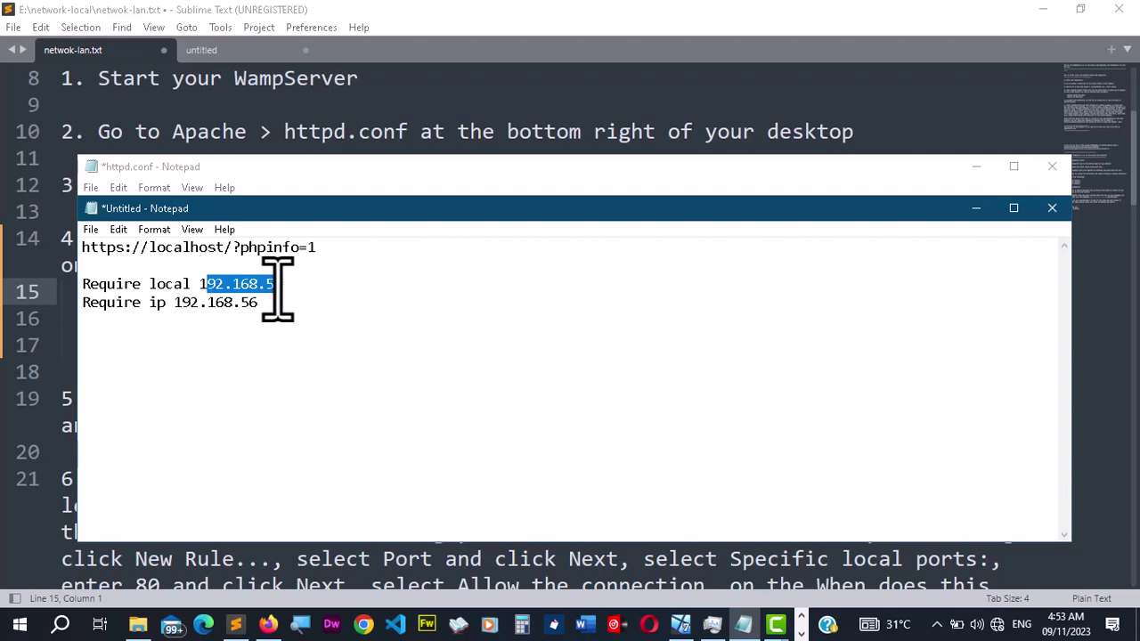
{"action": "left_click", "coordinate": [150, 306]}
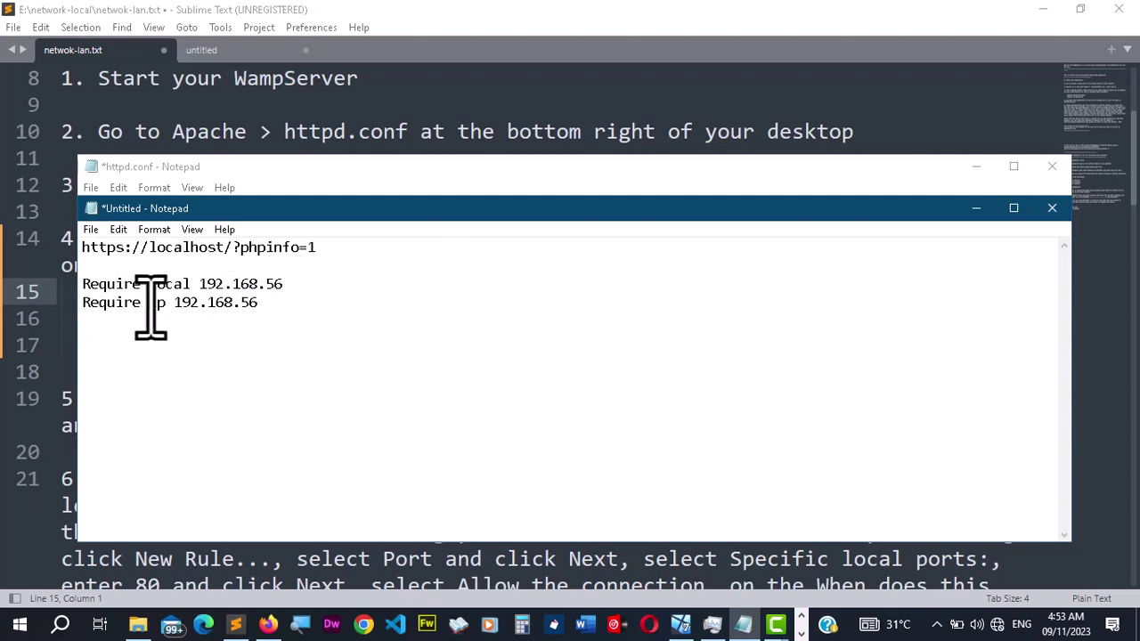
{"action": "left_click_drag", "start_coordinate": [191, 307], "coordinate": [258, 305]}
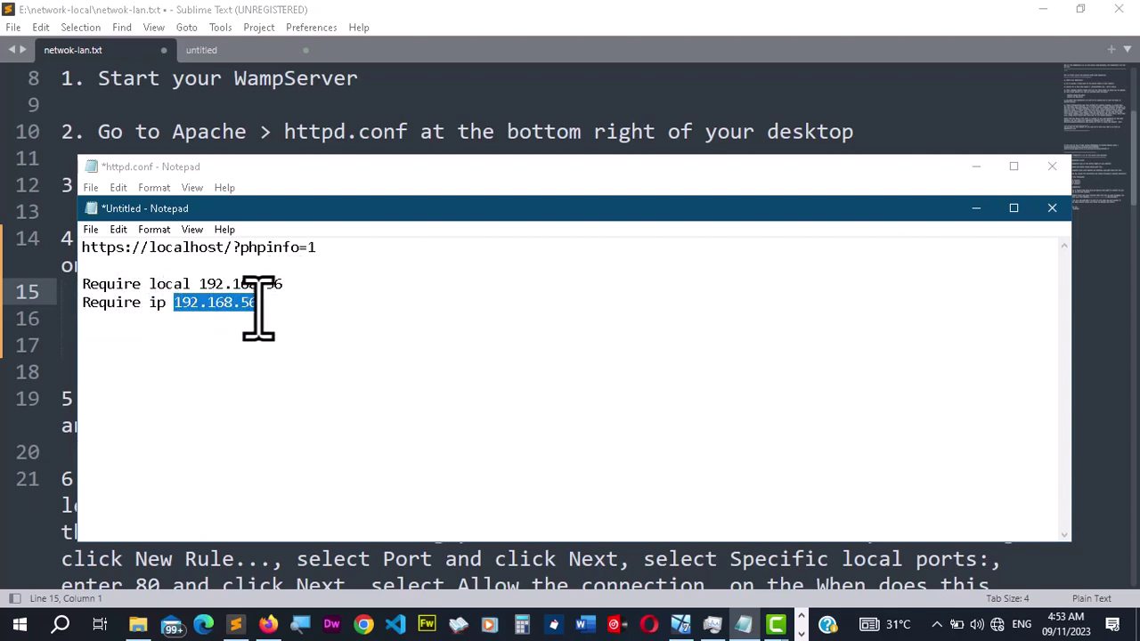
{"action": "left_click_drag", "start_coordinate": [86, 292], "coordinate": [264, 316]}
{"action": "key", "text": "ctrl+c"}
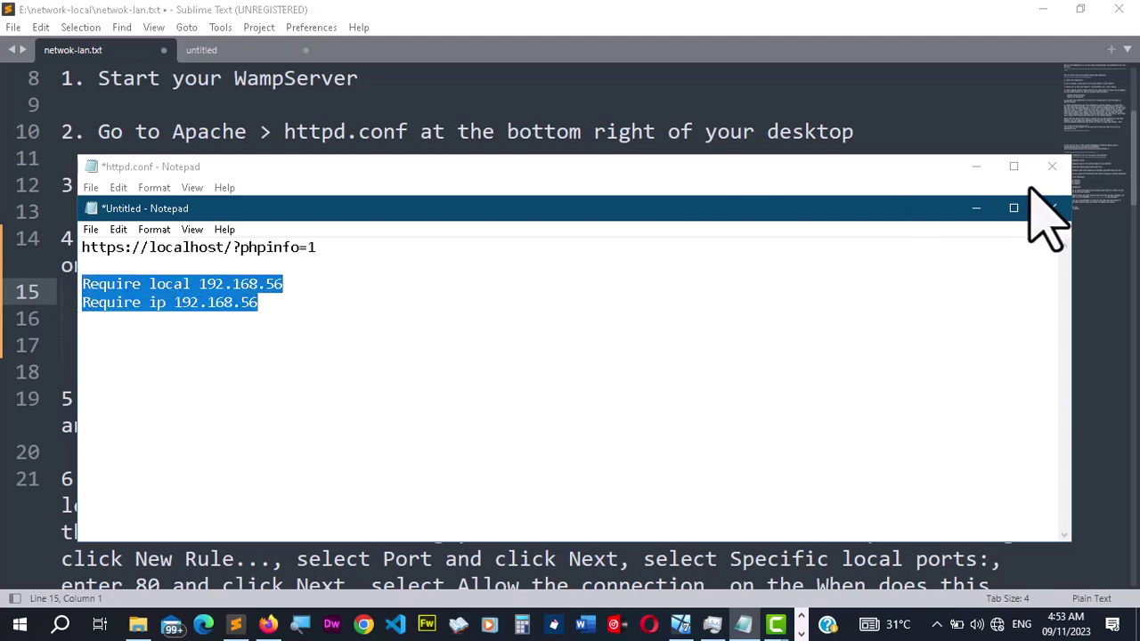
Return to httpd.conf and insert the lines Require local 192.168.56 and Require ip 192.168.56 below Require ip 192.168.8.
{"action": "left_click", "coordinate": [977, 208]}
{"action": "left_click", "coordinate": [976, 167]}
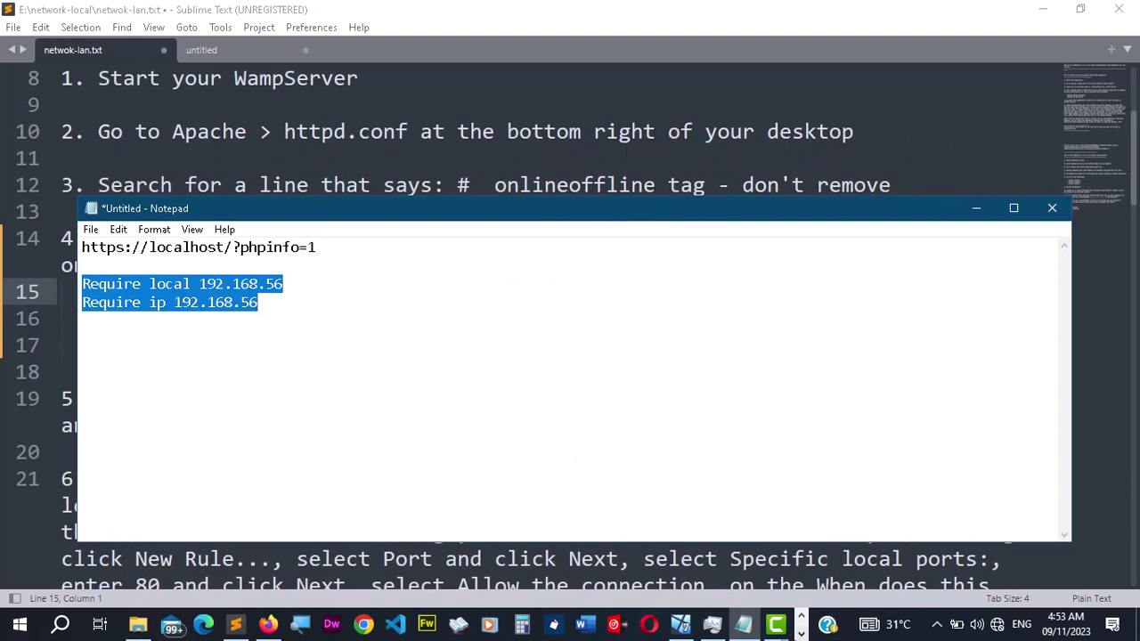
{"action": "left_click", "coordinate": [801, 633]}
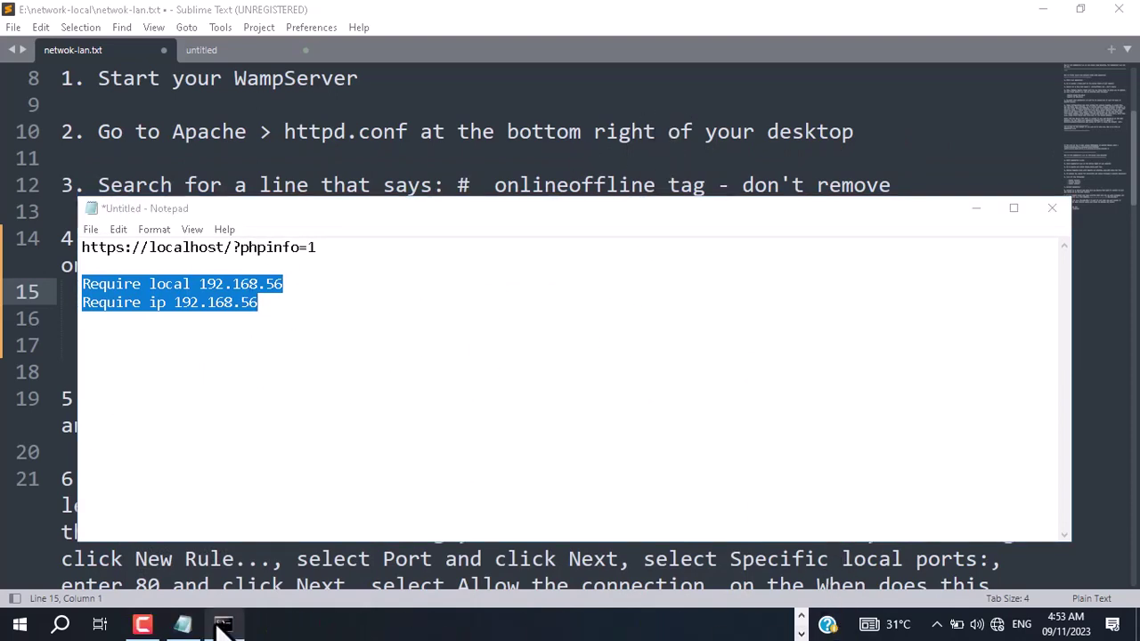
{"action": "left_click", "coordinate": [185, 625]}
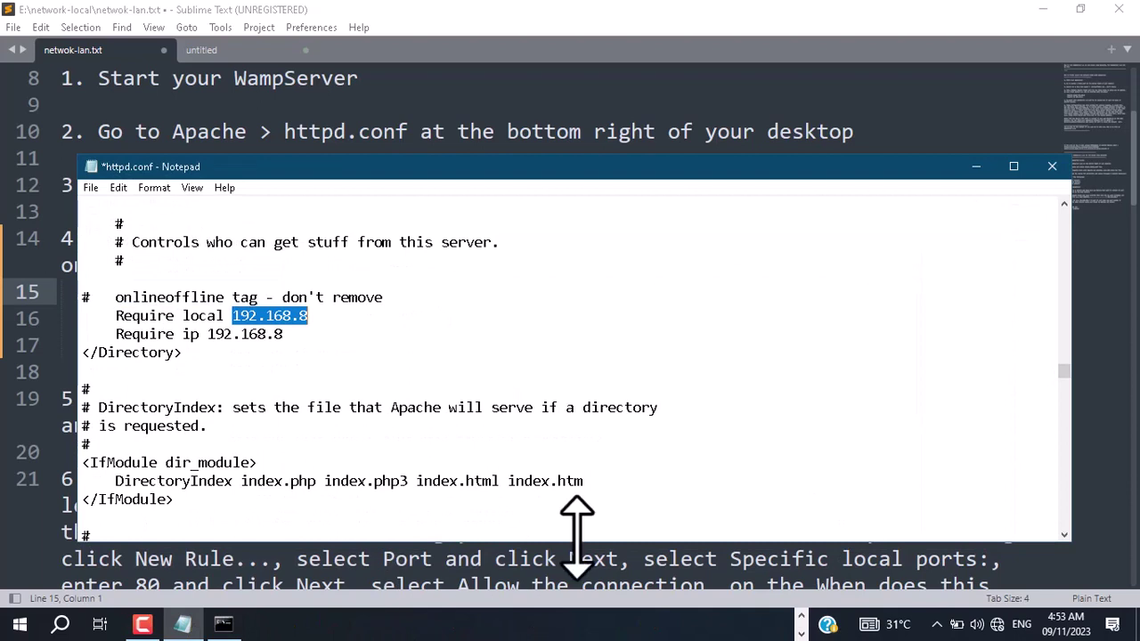
{"action": "left_click", "coordinate": [298, 336]}
{"action": "key", "text": "Return"}
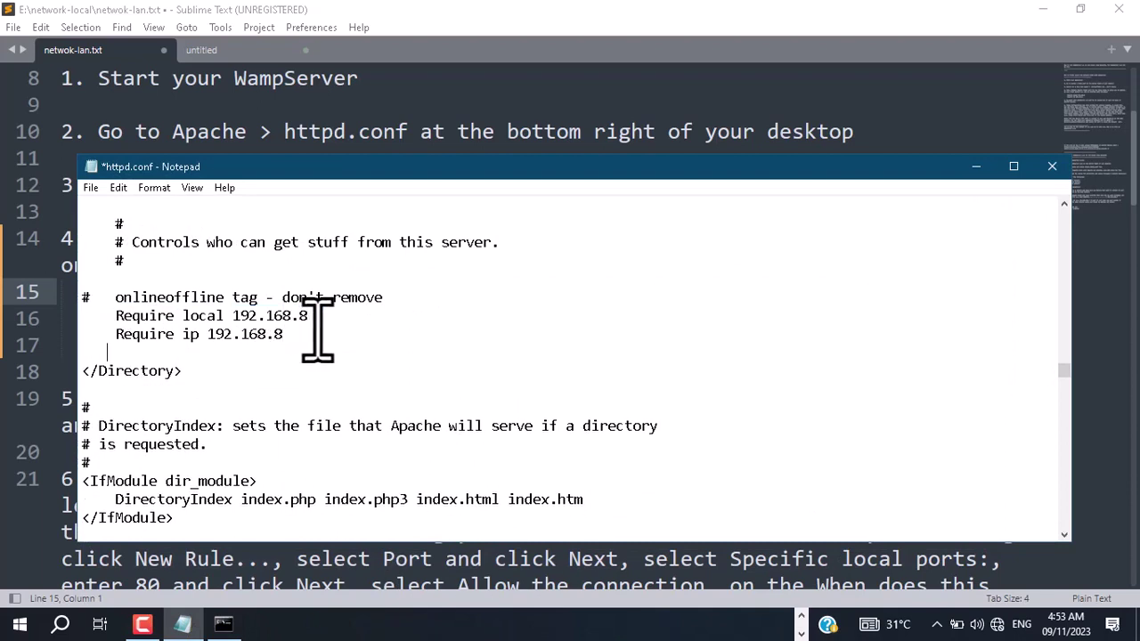
{"action": "key", "text": "ctrl+v"}
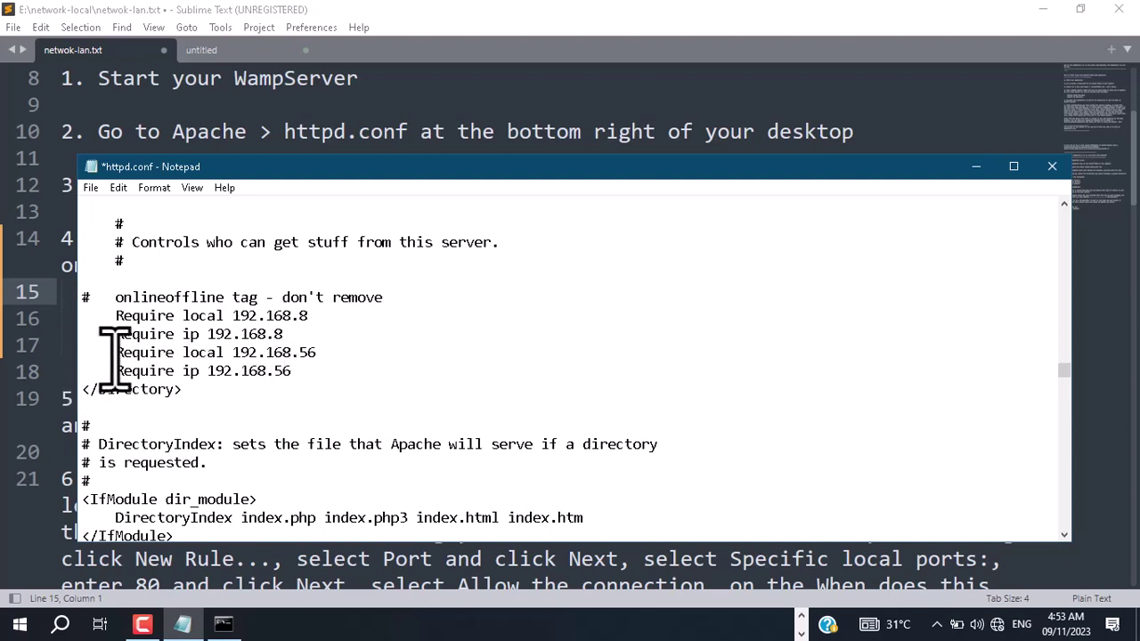
{"action": "left_click_drag", "start_coordinate": [115, 360], "coordinate": [311, 376]}
{"action": "left_click", "coordinate": [305, 380]}
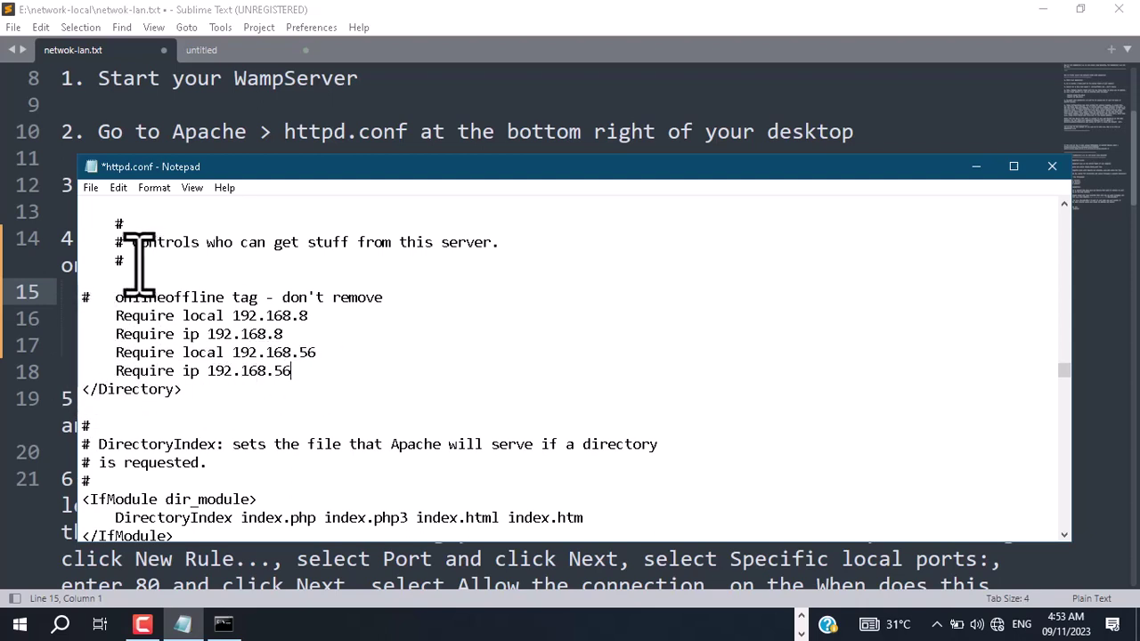
Save httpd.conf, close it and minimize the untitled Notepad note to return to the instructions.
{"action": "left_click", "coordinate": [91, 188]}
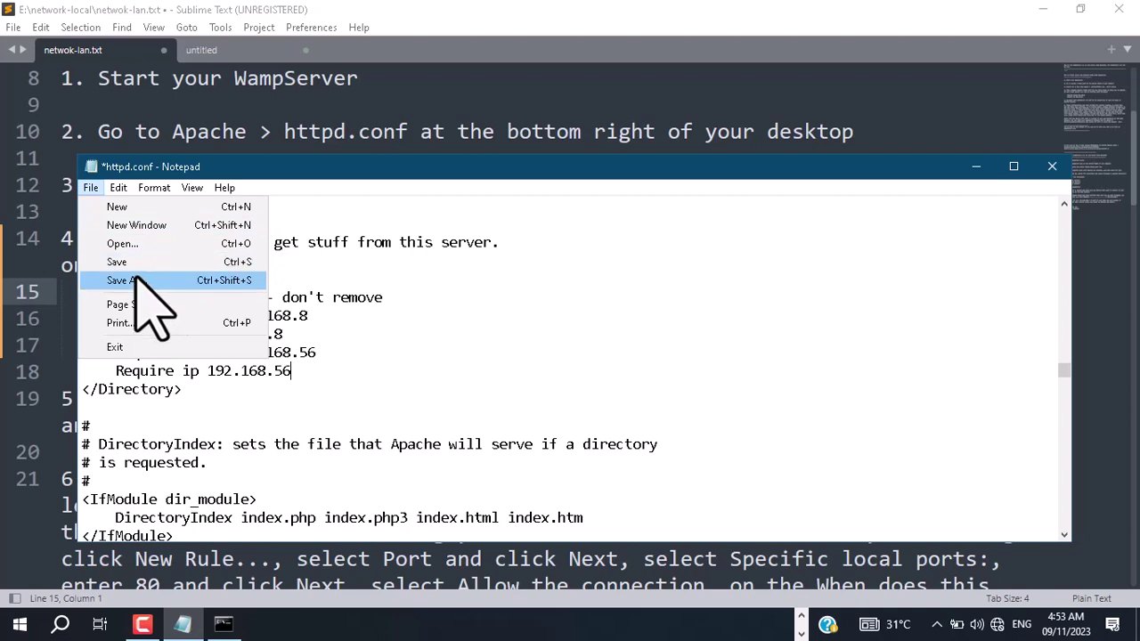
{"action": "left_click", "coordinate": [398, 298]}
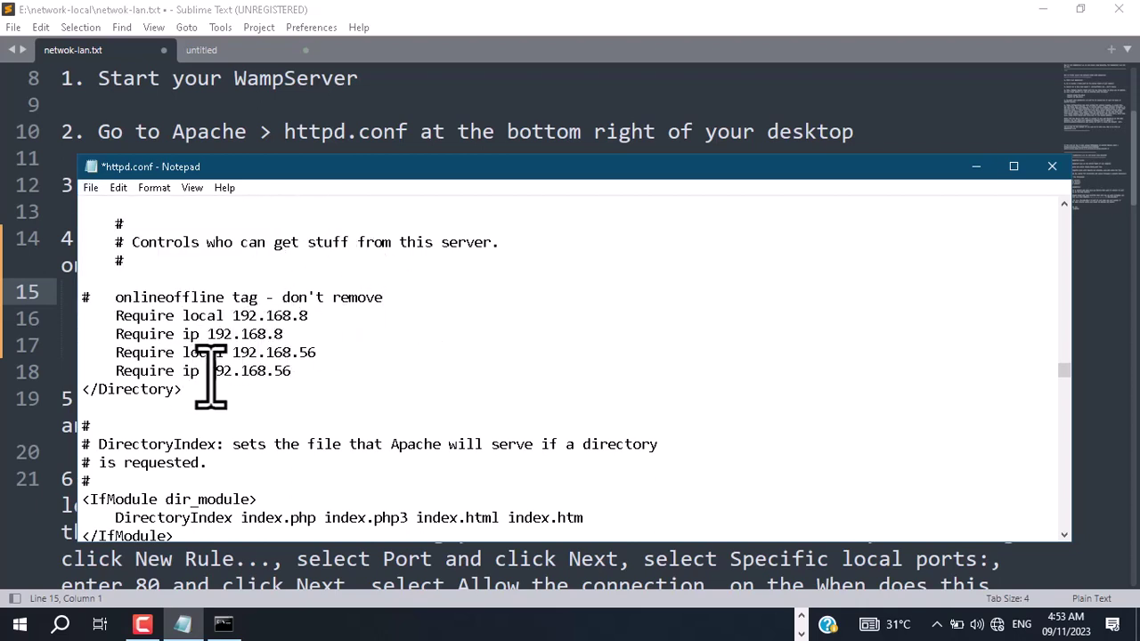
{"action": "left_click_drag", "start_coordinate": [244, 374], "coordinate": [306, 381]}
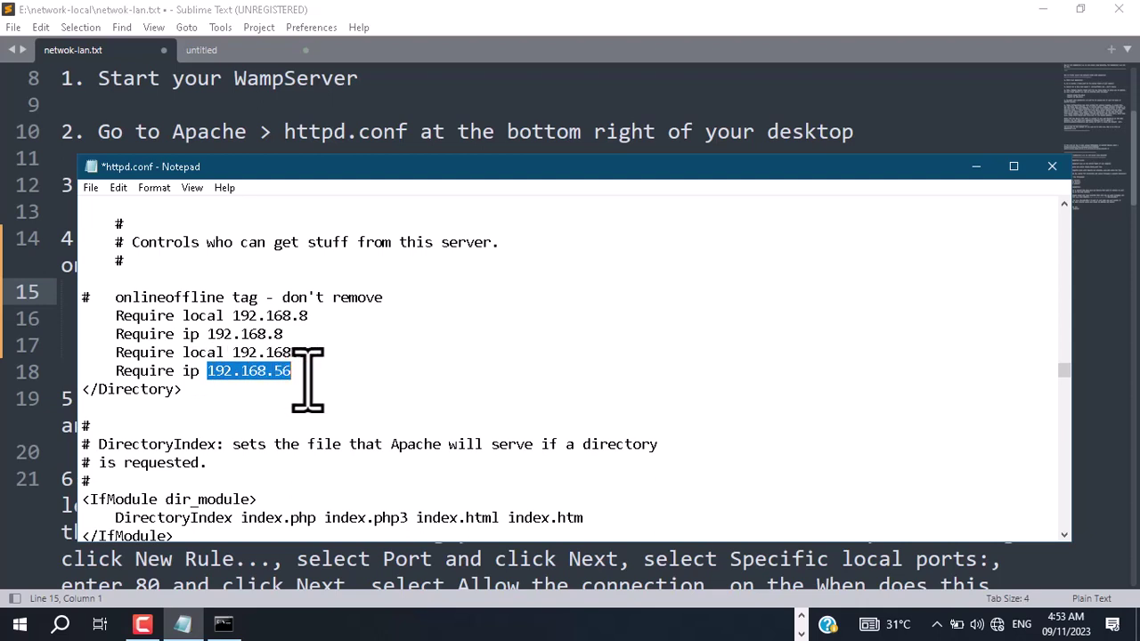
{"action": "left_click", "coordinate": [308, 382]}
{"action": "left_click_drag", "start_coordinate": [207, 376], "coordinate": [298, 378]}
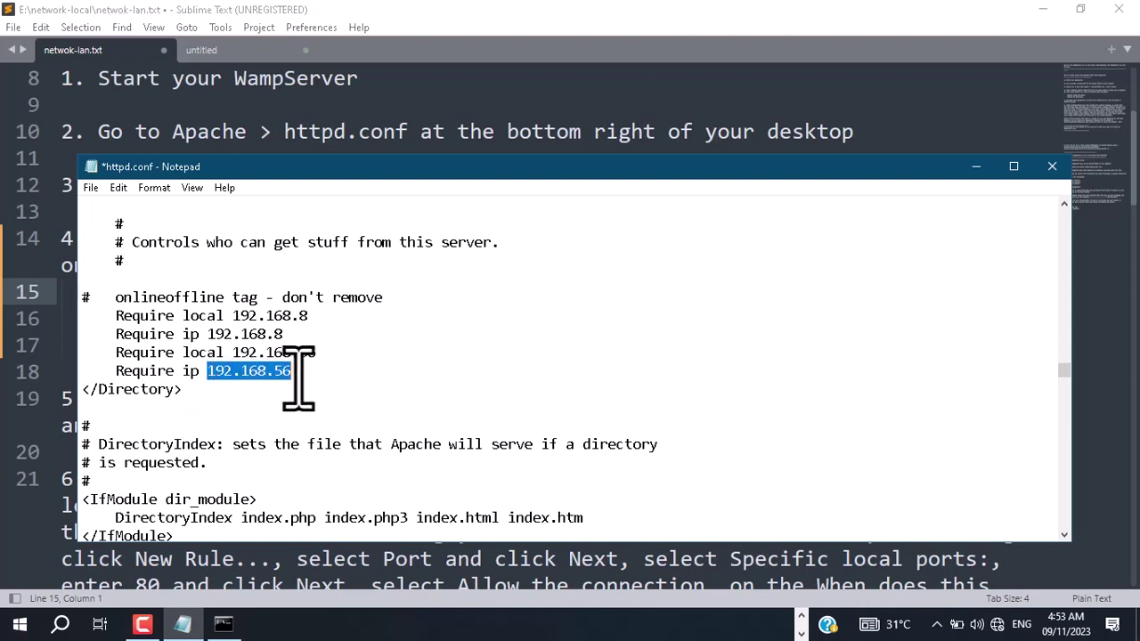
{"action": "left_click", "coordinate": [91, 188]}
{"action": "left_click", "coordinate": [121, 262]}
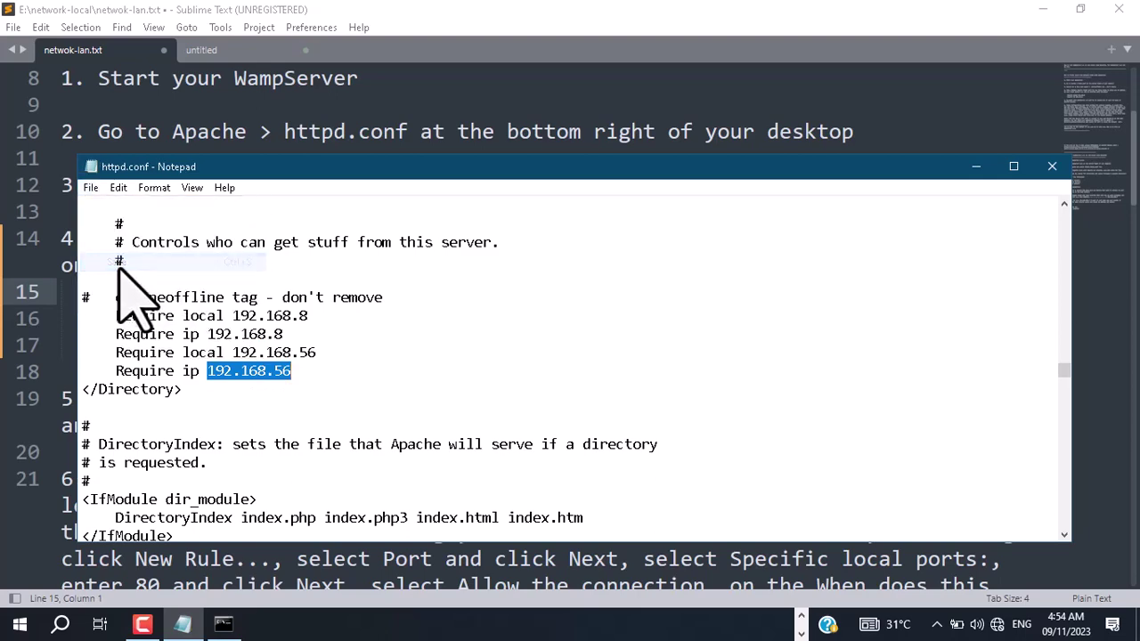
{"action": "left_click", "coordinate": [1052, 167]}
{"action": "left_click", "coordinate": [975, 208]}
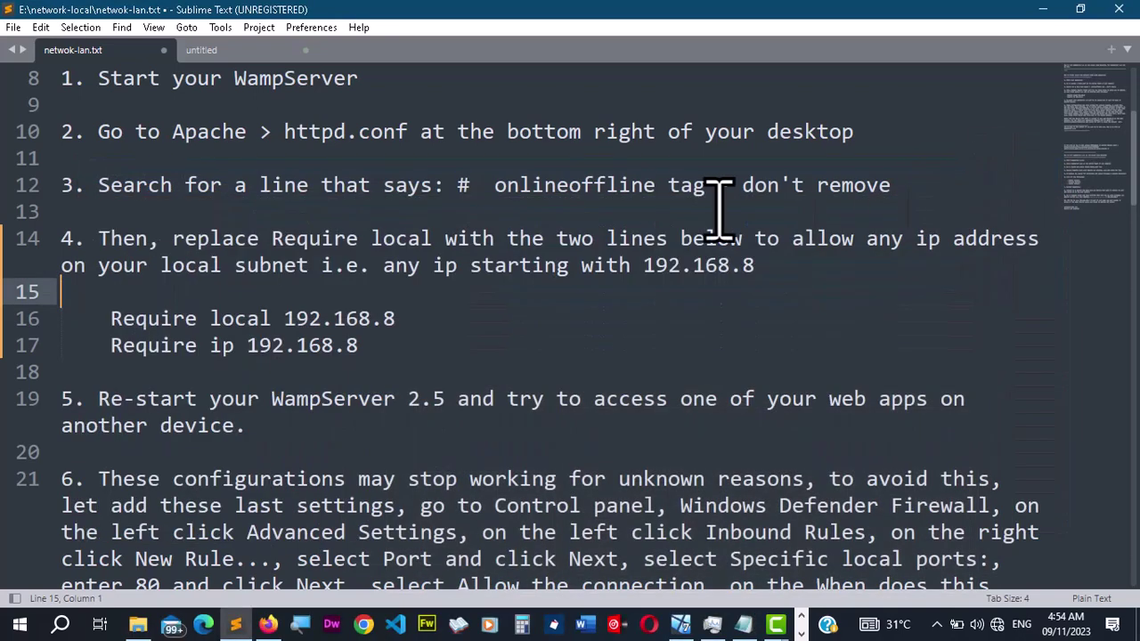
Read the fifth instruction in the notes, highlighting the words Re-start and WampServer.
{"action": "scroll", "coordinate": [307, 272], "scroll_direction": "down", "scroll_amount": 2}
{"action": "scroll", "coordinate": [310, 279], "scroll_direction": "up", "scroll_amount": 1}
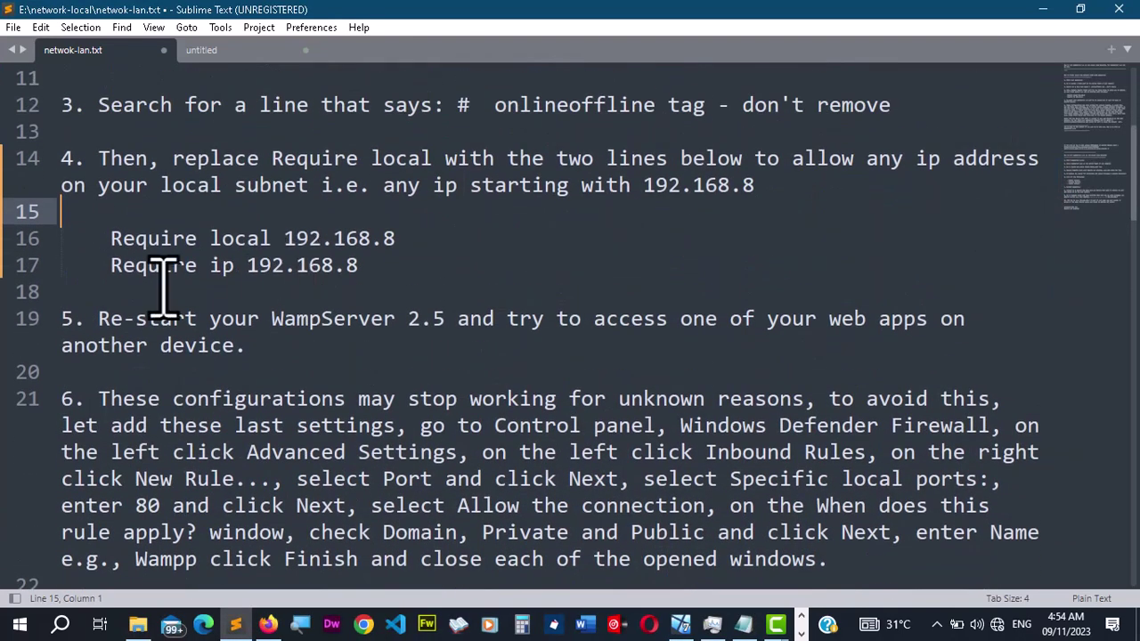
{"action": "left_click", "coordinate": [100, 319]}
{"action": "left_click_drag", "start_coordinate": [106, 319], "coordinate": [199, 322]}
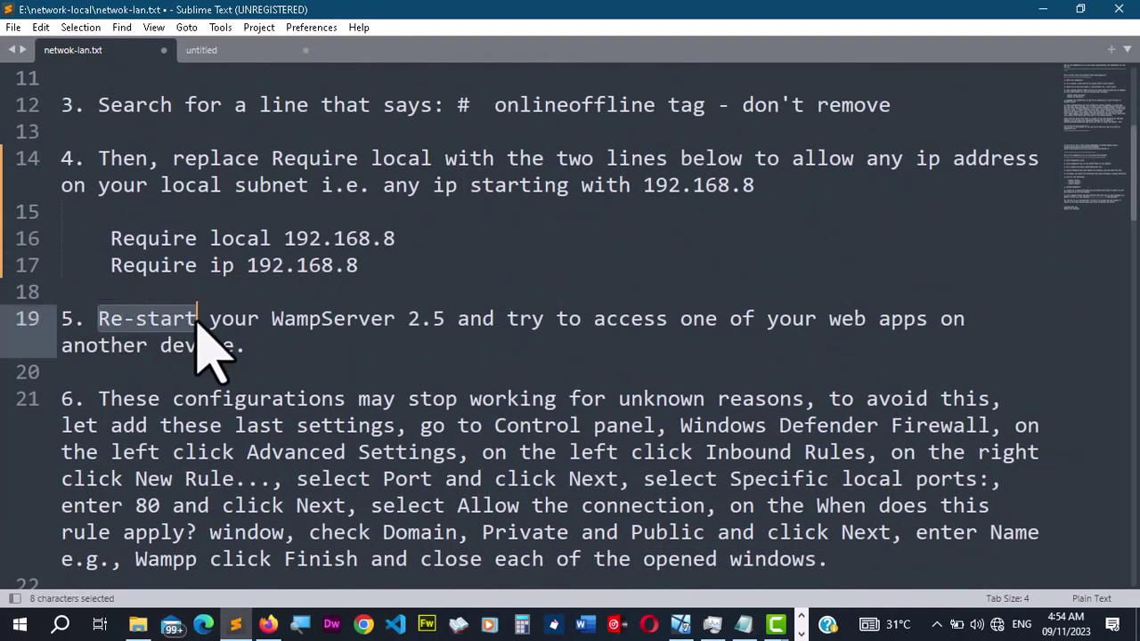
{"action": "left_click_drag", "start_coordinate": [393, 321], "coordinate": [279, 322]}
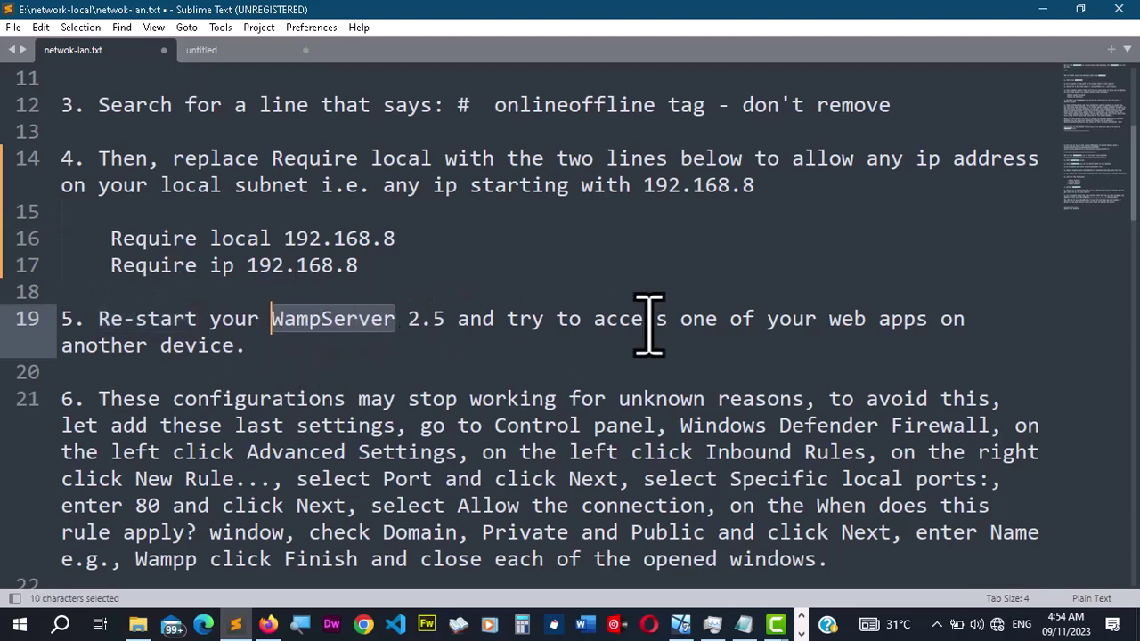
Restart all WampServer services from the system tray and check its status there.
{"action": "left_click", "coordinate": [939, 625]}
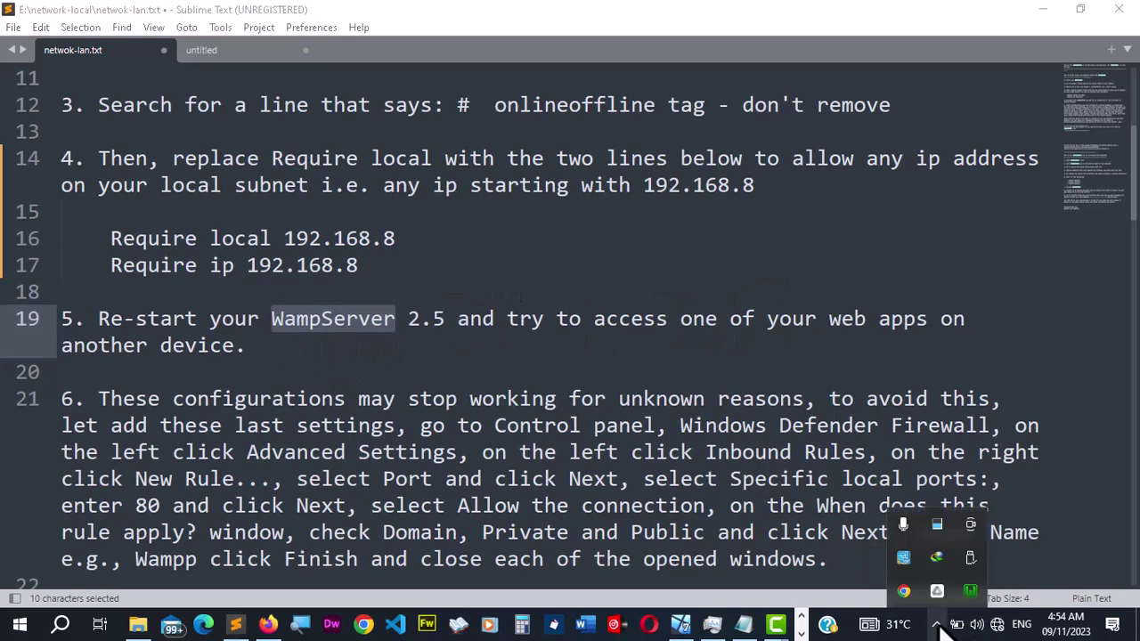
{"action": "left_click", "coordinate": [972, 592]}
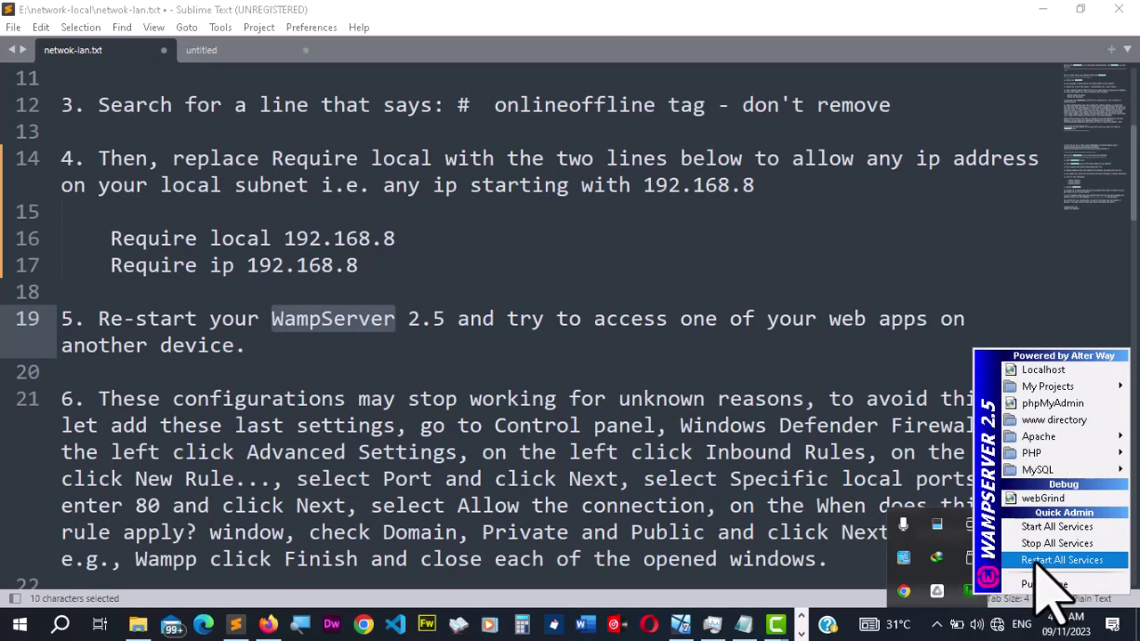
{"action": "left_click", "coordinate": [1037, 561]}
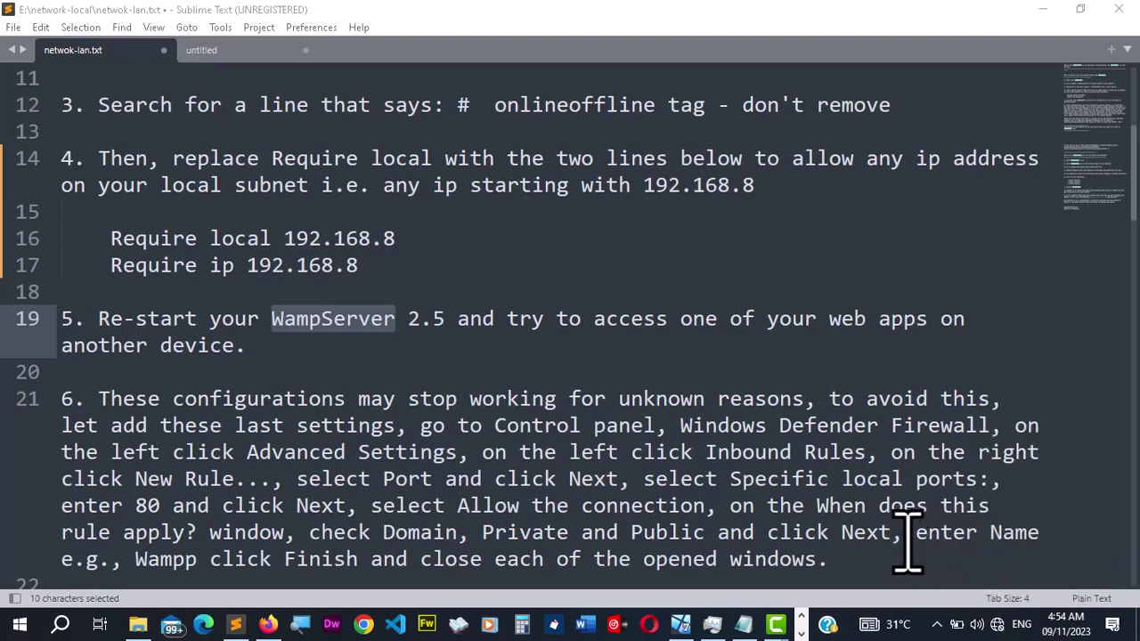
{"action": "left_click", "coordinate": [937, 625]}
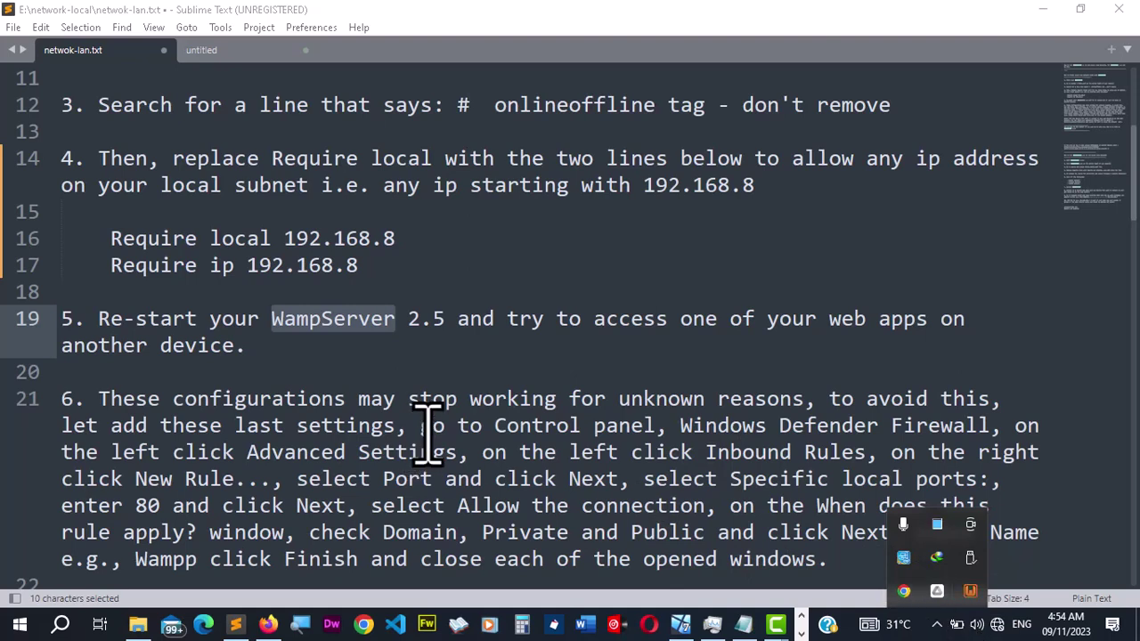
{"action": "left_click", "coordinate": [335, 479]}
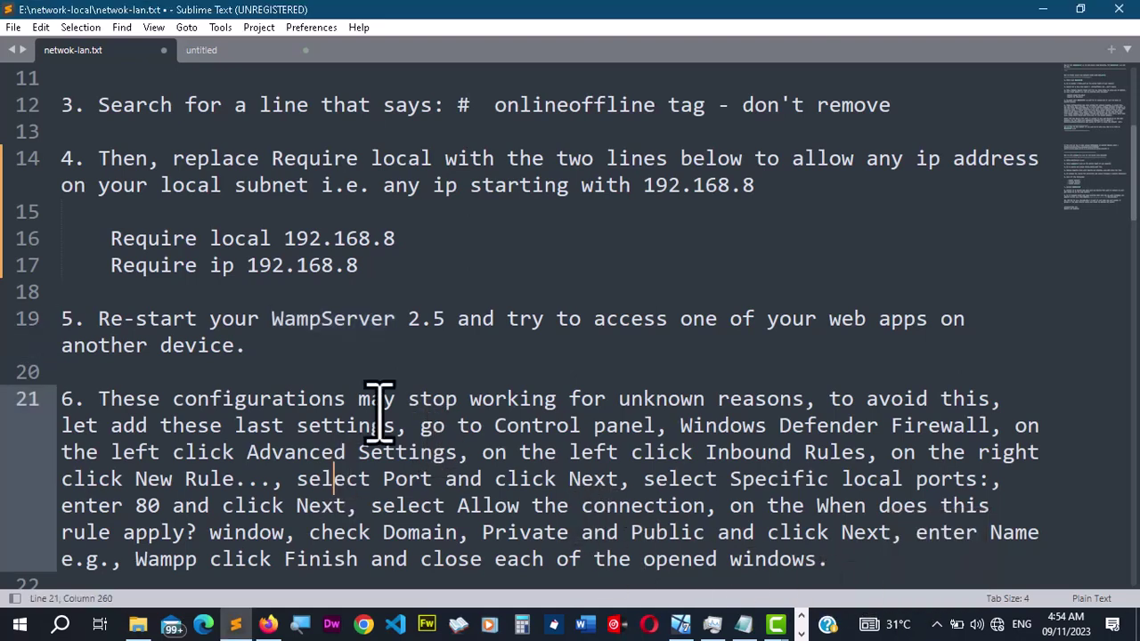
Read the start of the sixth instruction in the notes, highlighting its text up to Windows Defender Firewall.
{"action": "scroll", "coordinate": [378, 411], "scroll_direction": "down", "scroll_amount": 1}
{"action": "scroll", "coordinate": [378, 411], "scroll_direction": "down", "scroll_amount": 1}
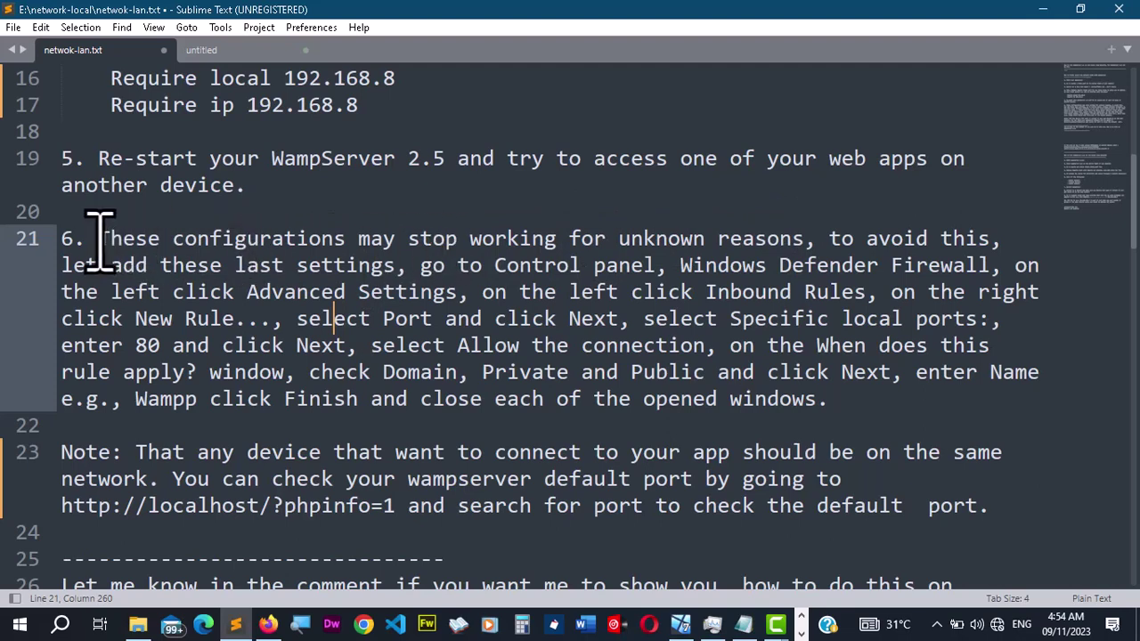
{"action": "left_click_drag", "start_coordinate": [99, 239], "coordinate": [313, 239]}
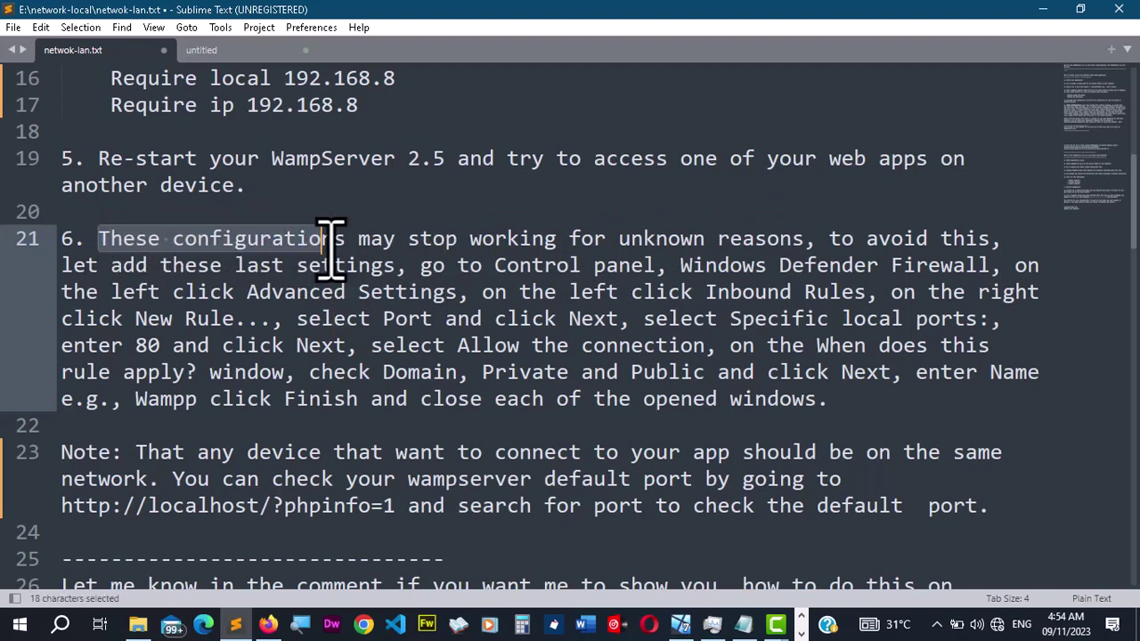
{"action": "left_click", "coordinate": [331, 239]}
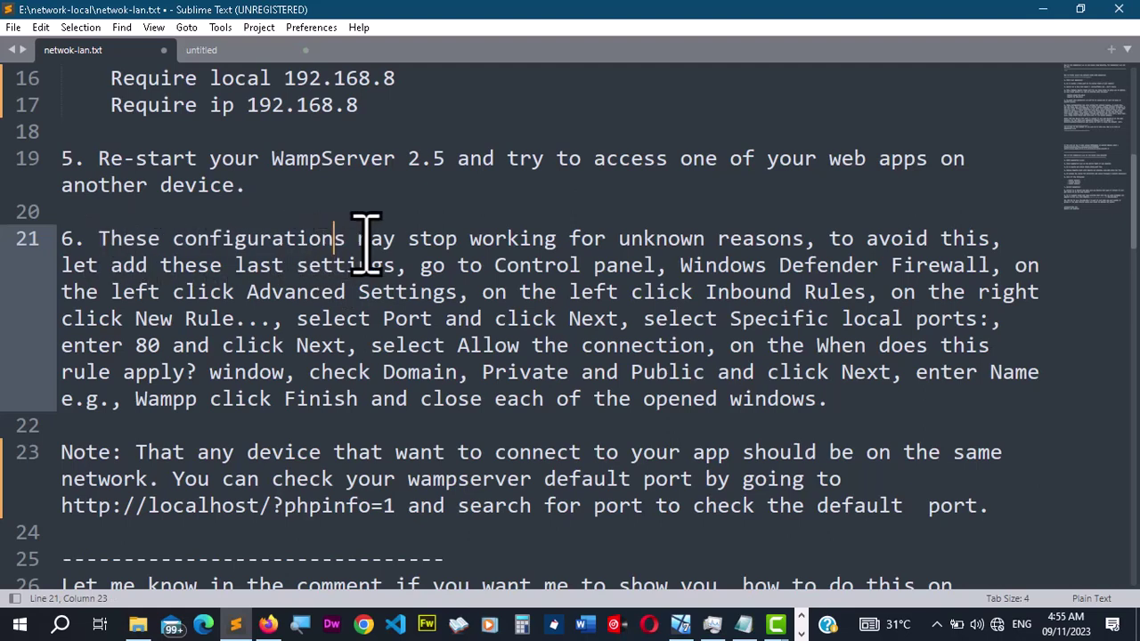
{"action": "left_click_drag", "start_coordinate": [359, 239], "coordinate": [980, 238]}
{"action": "left_click", "coordinate": [833, 257]}
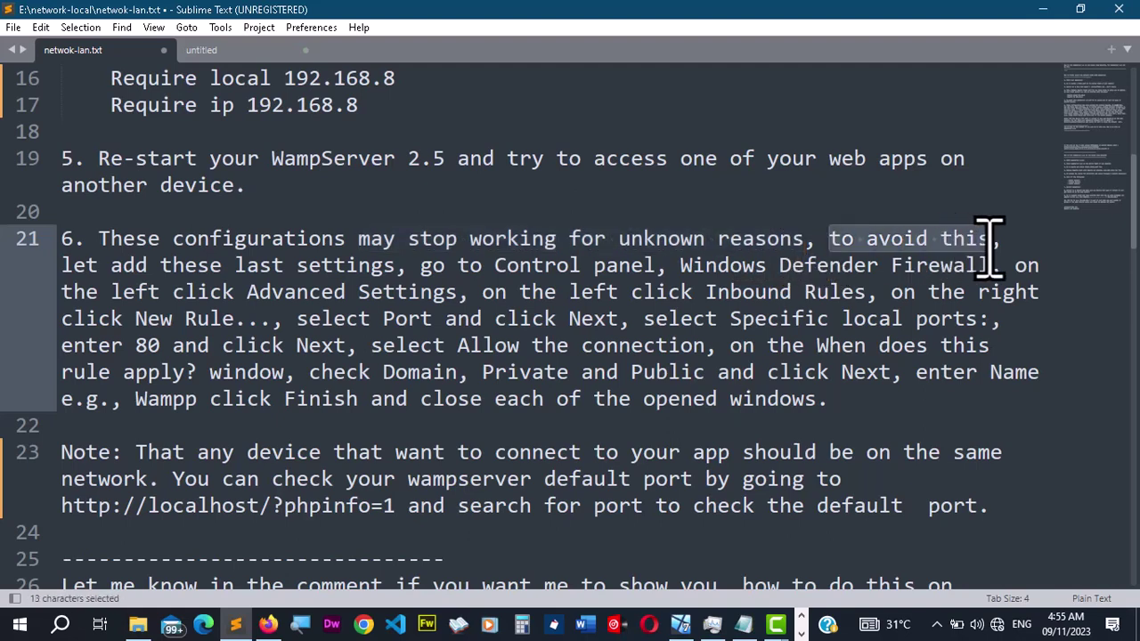
{"action": "left_click_drag", "start_coordinate": [65, 265], "coordinate": [986, 267]}
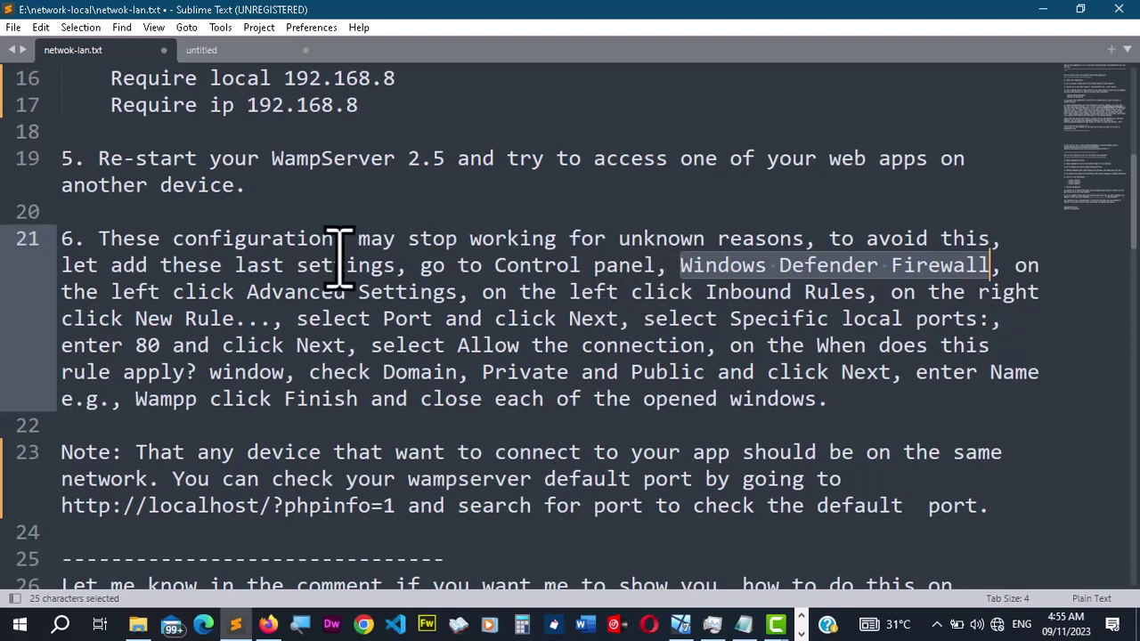
Open Control Panel to reach the Windows firewall settings.
{"action": "left_click", "coordinate": [19, 625]}
{"action": "scroll", "coordinate": [599, 359], "scroll_direction": "down", "scroll_amount": 3}
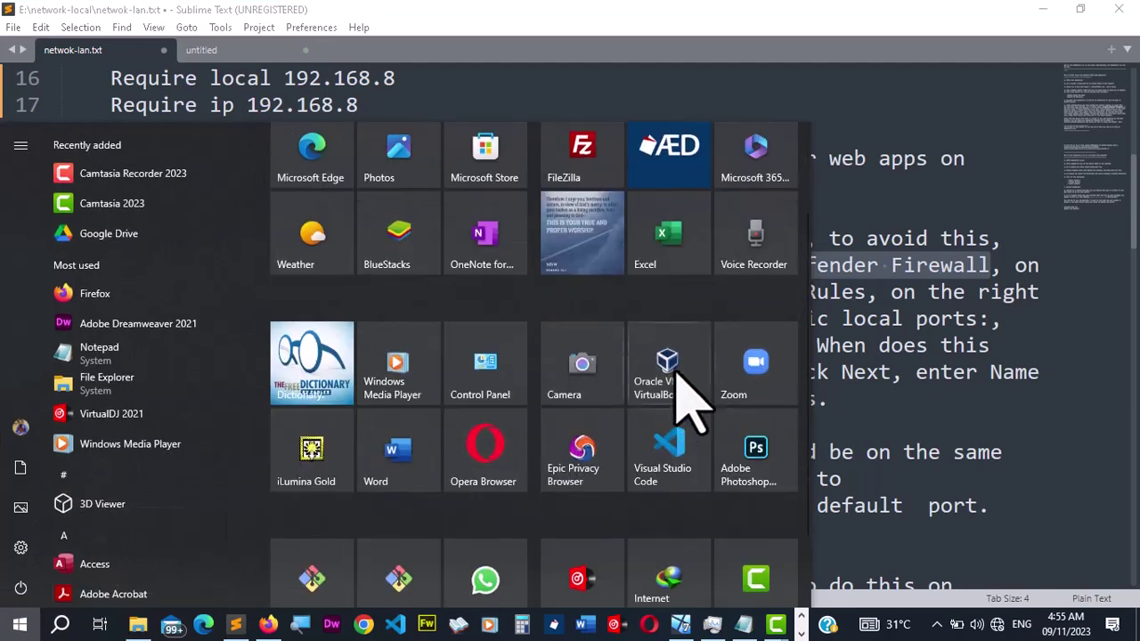
{"action": "left_click", "coordinate": [483, 407]}
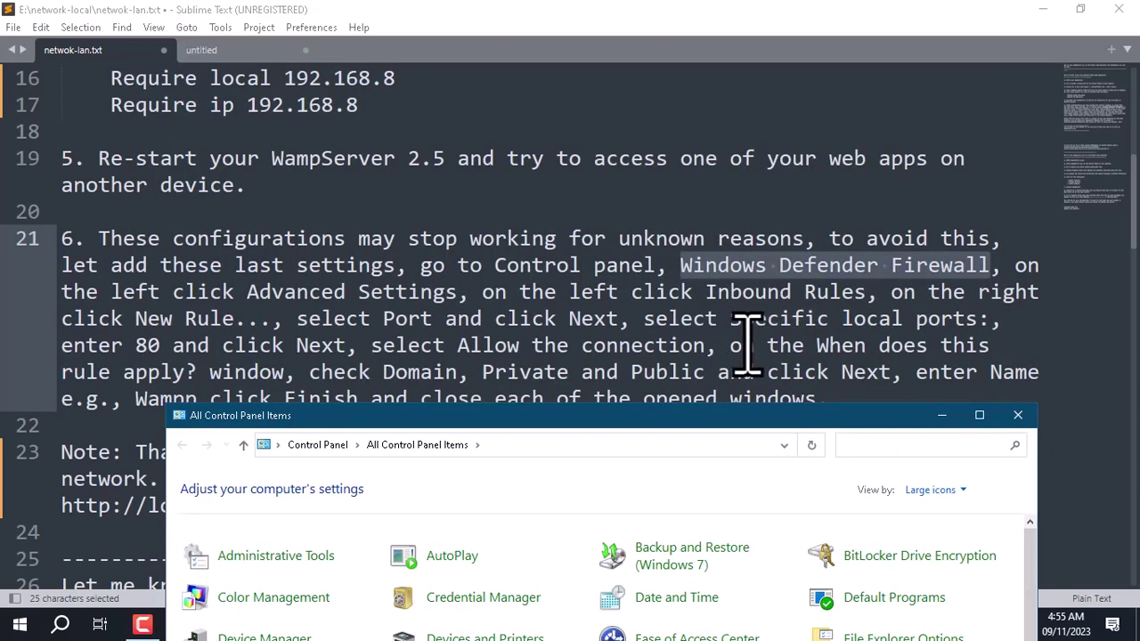
Find Windows Defender Firewall among the Control Panel items and open it.
{"action": "left_click_drag", "start_coordinate": [710, 426], "coordinate": [692, 117]}
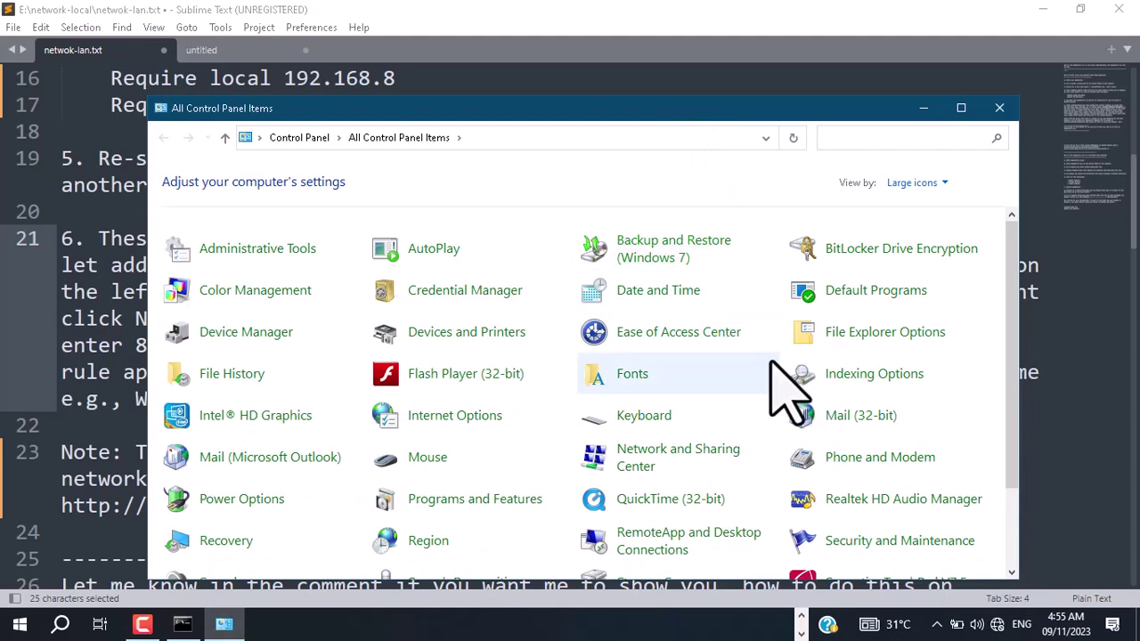
{"action": "scroll", "coordinate": [721, 358], "scroll_direction": "down", "scroll_amount": 1}
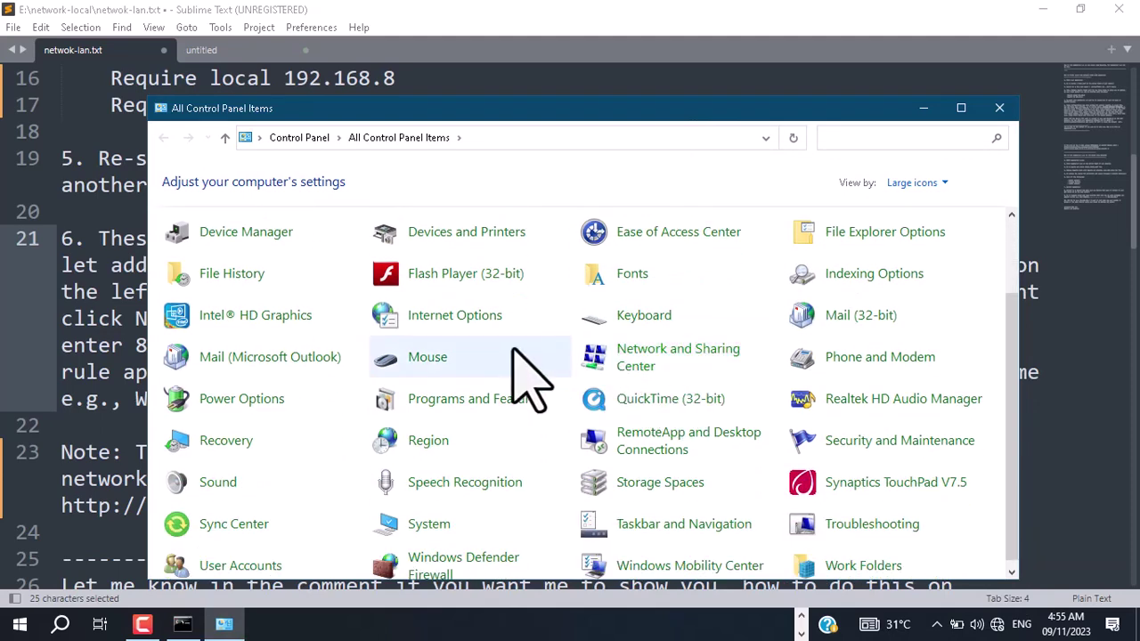
{"action": "scroll", "coordinate": [561, 375], "scroll_direction": "down", "scroll_amount": 1}
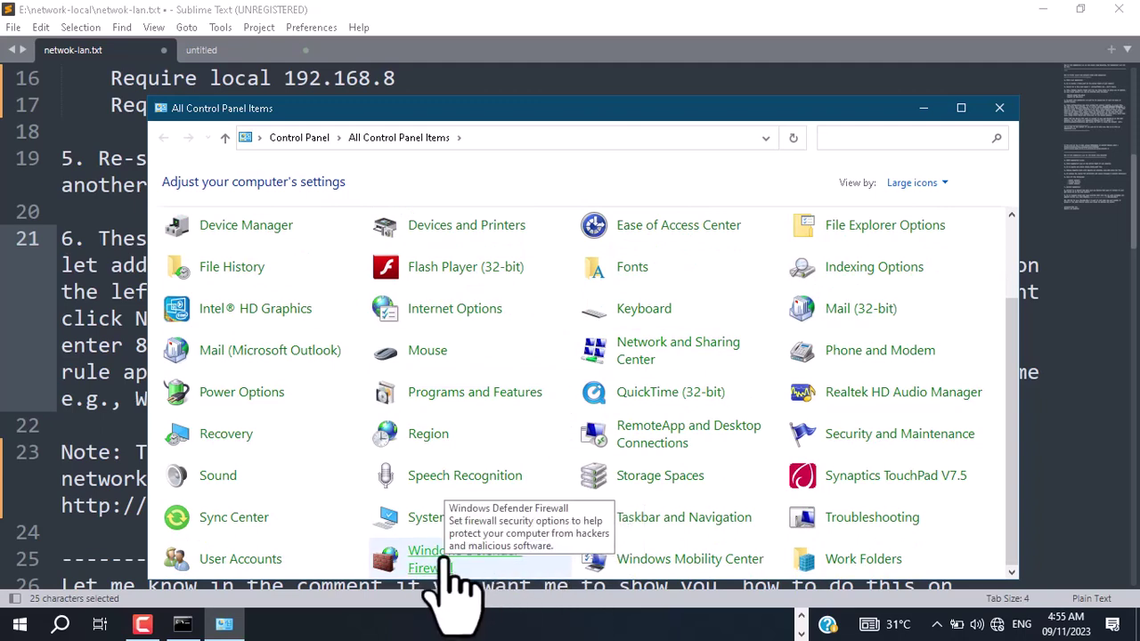
{"action": "scroll", "coordinate": [447, 564], "scroll_direction": "up", "scroll_amount": 2}
{"action": "scroll", "coordinate": [588, 432], "scroll_direction": "down", "scroll_amount": 2}
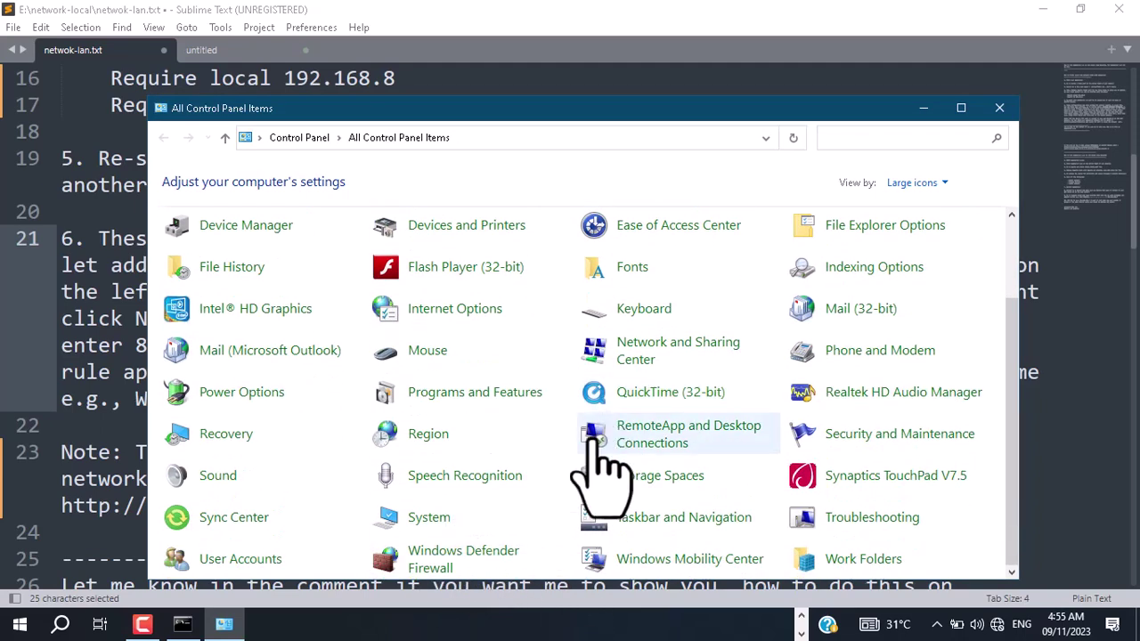
{"action": "left_click", "coordinate": [462, 557]}
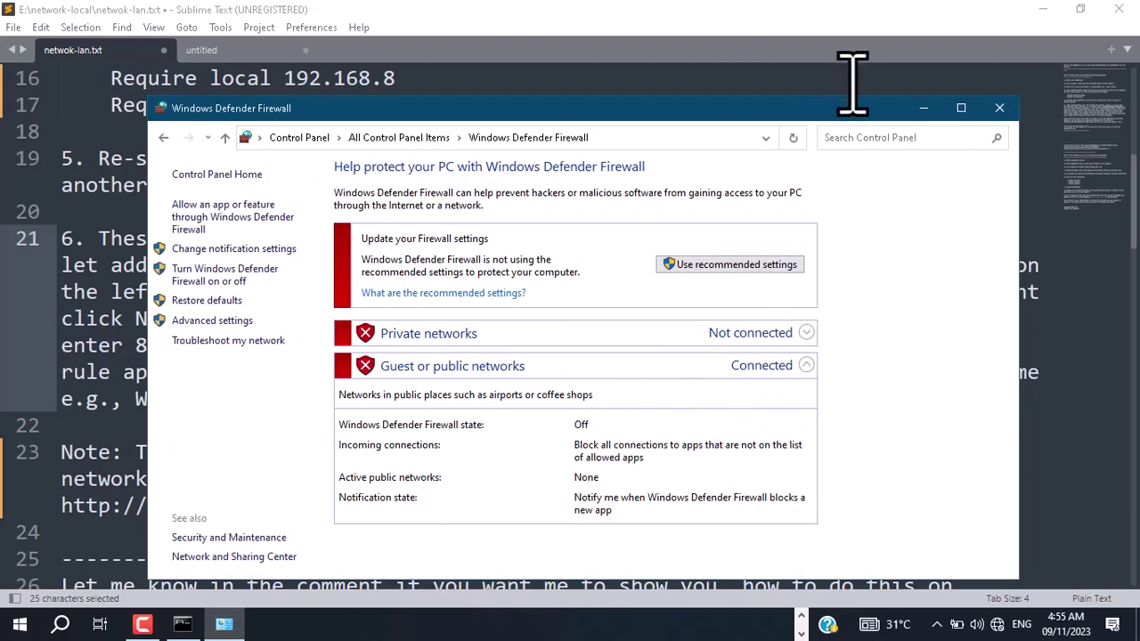
Check the sixth instruction in the notes and open the advanced settings of Windows Defender Firewall.
{"action": "left_click", "coordinate": [924, 108]}
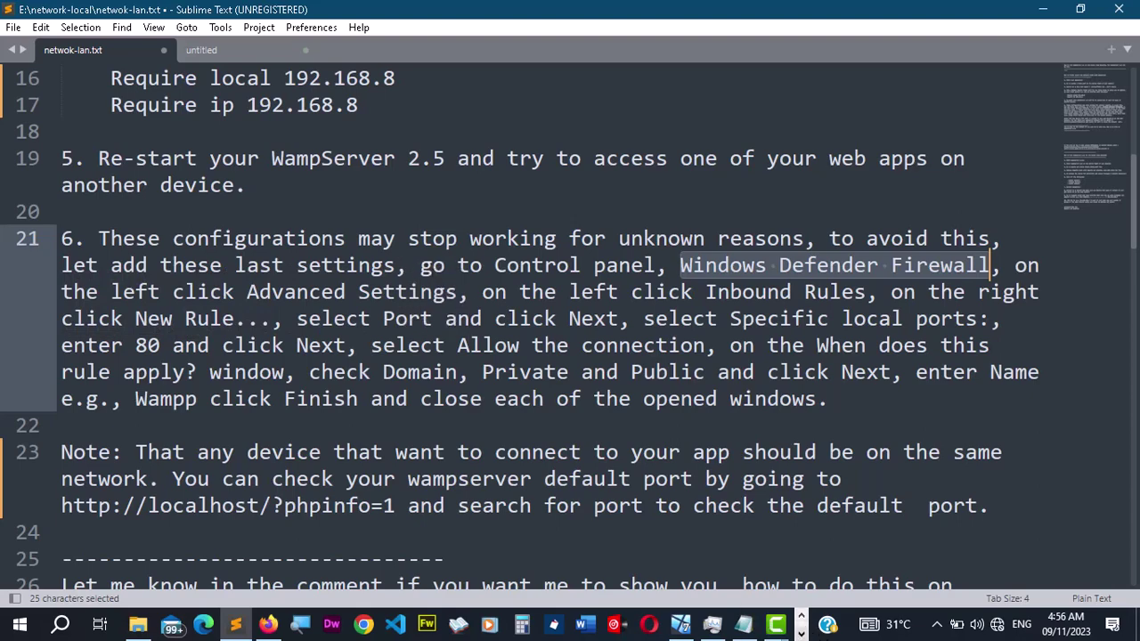
{"action": "left_click", "coordinate": [800, 632]}
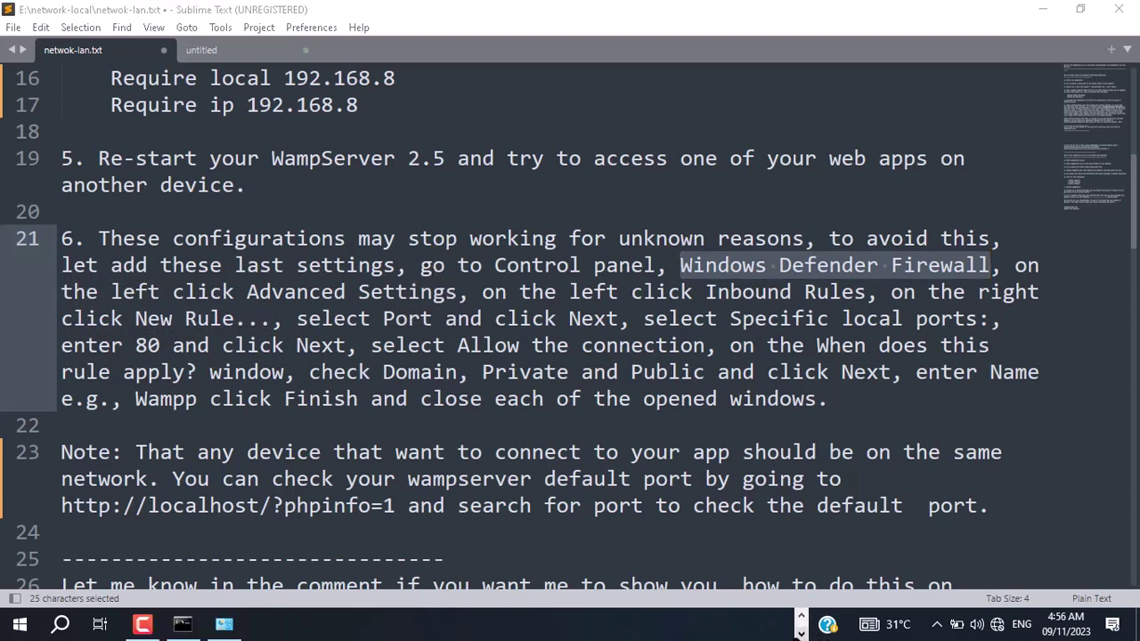
{"action": "left_click", "coordinate": [227, 626]}
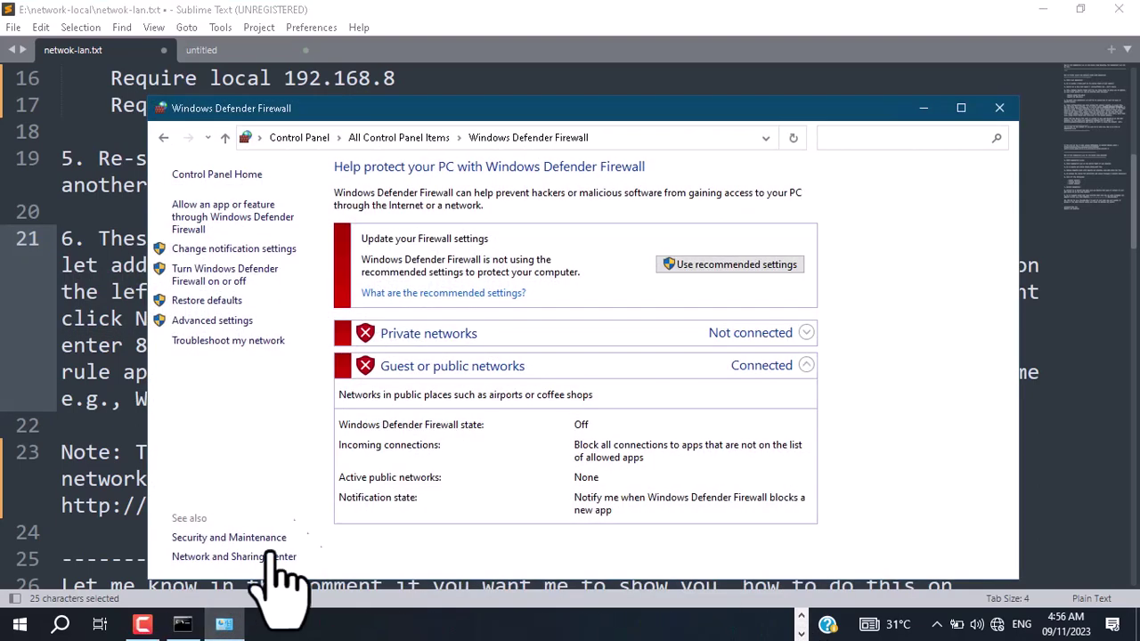
{"action": "left_click", "coordinate": [211, 323]}
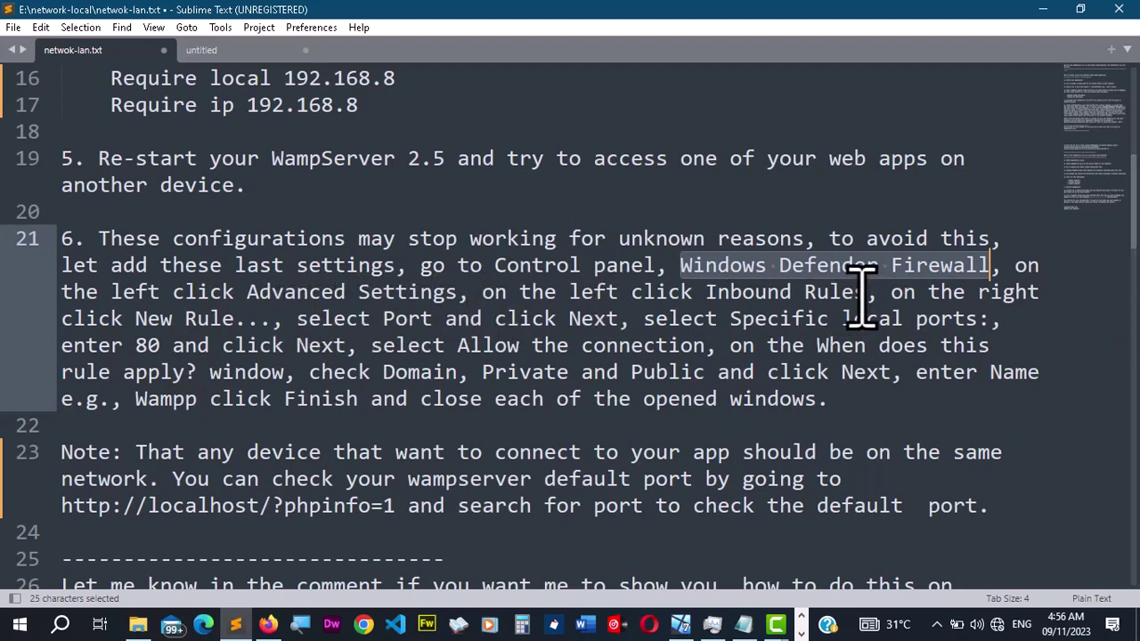
Highlight the words Inbound Rules in the notes and display the firewall's inbound rules.
{"action": "left_click_drag", "start_coordinate": [865, 296], "coordinate": [728, 300]}
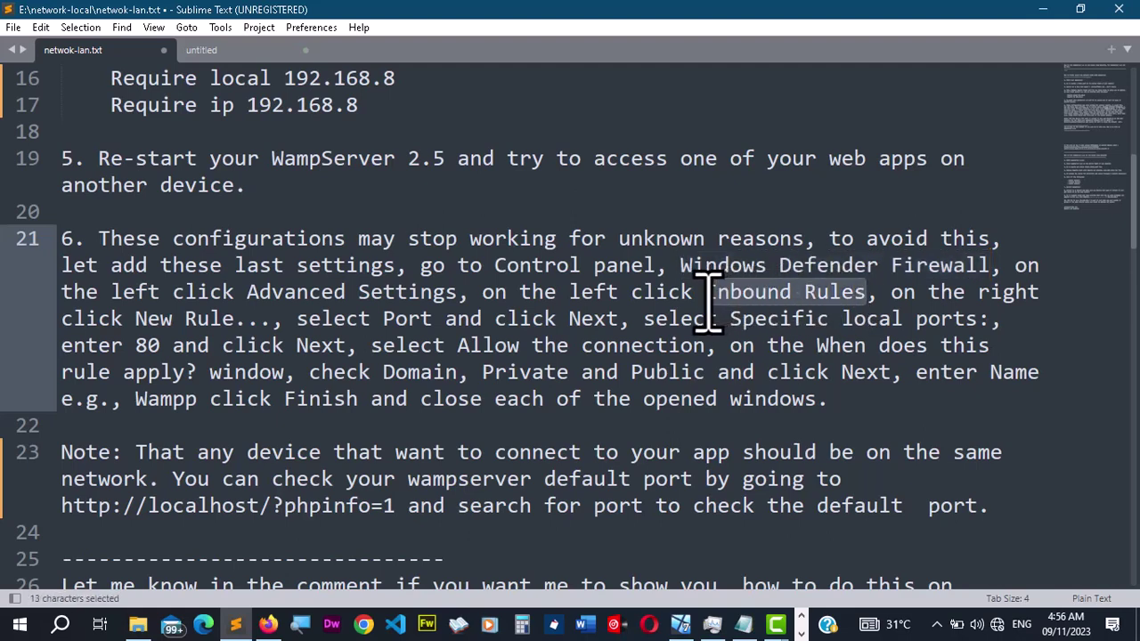
{"action": "left_click", "coordinate": [801, 633]}
{"action": "left_click", "coordinate": [266, 627]}
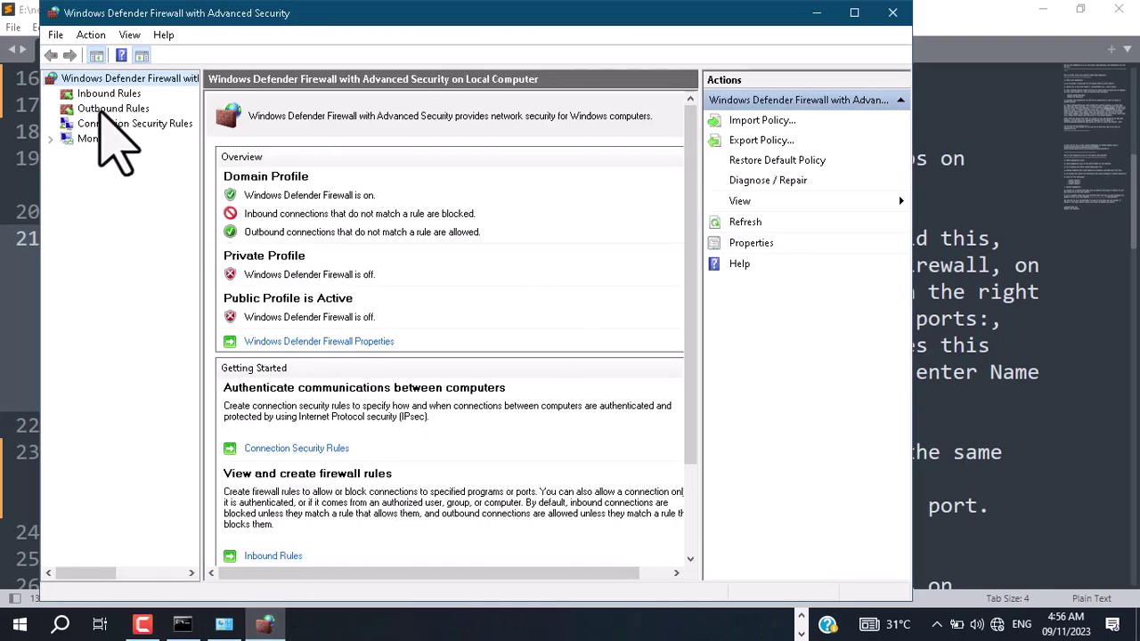
{"action": "left_click", "coordinate": [110, 94]}
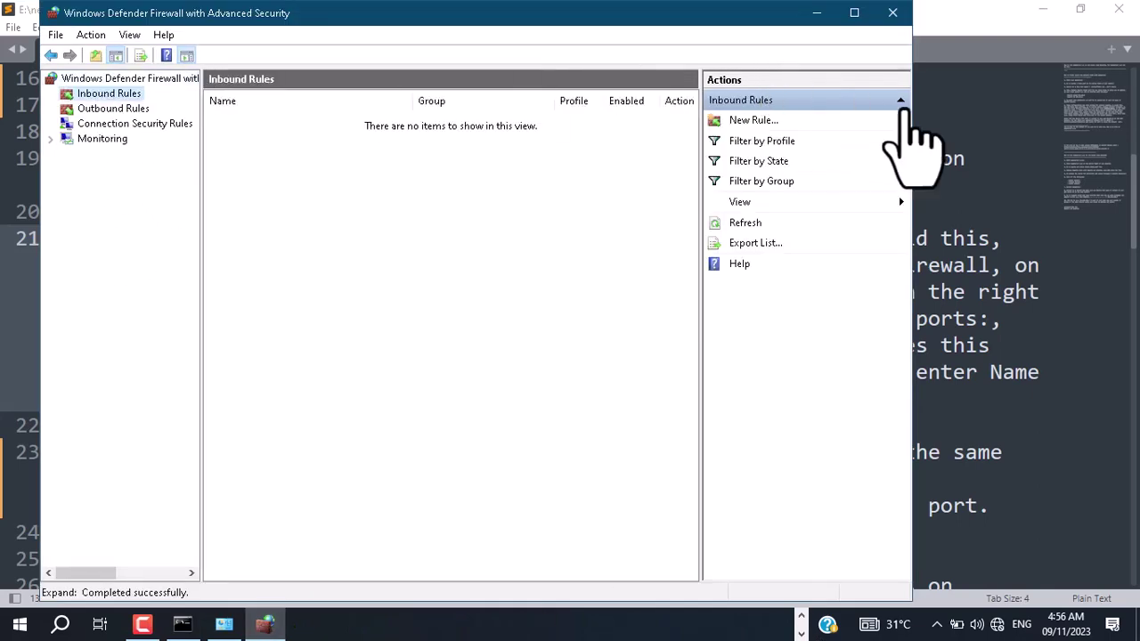
Highlight the words New Rule in the notes and return to the firewall's inbound rules.
{"action": "left_click", "coordinate": [982, 236]}
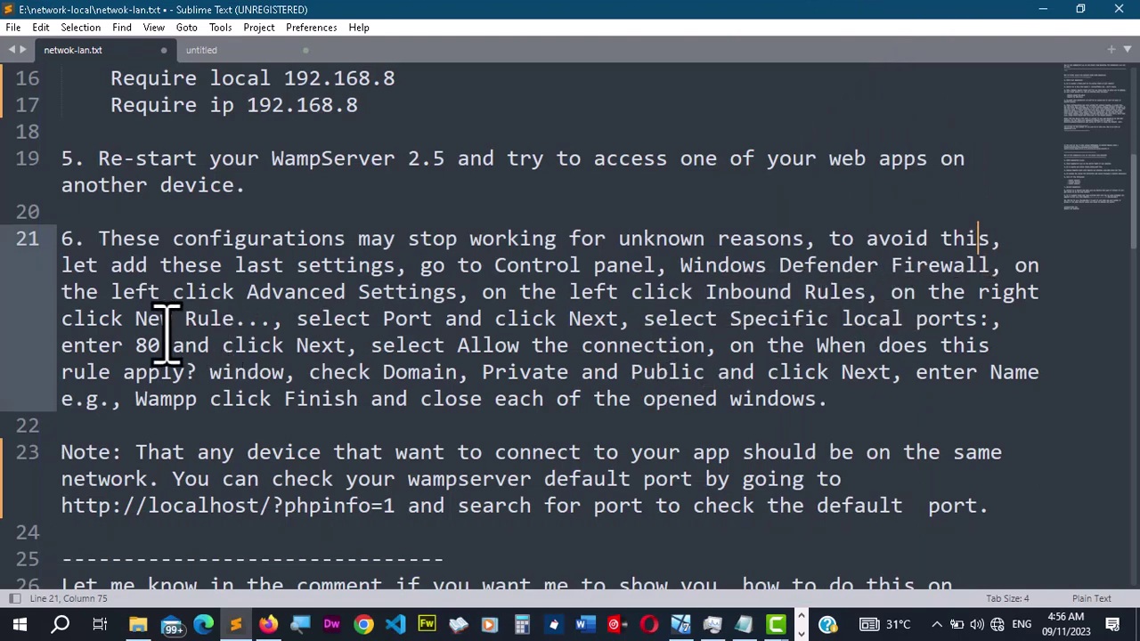
{"action": "left_click_drag", "start_coordinate": [135, 321], "coordinate": [210, 328]}
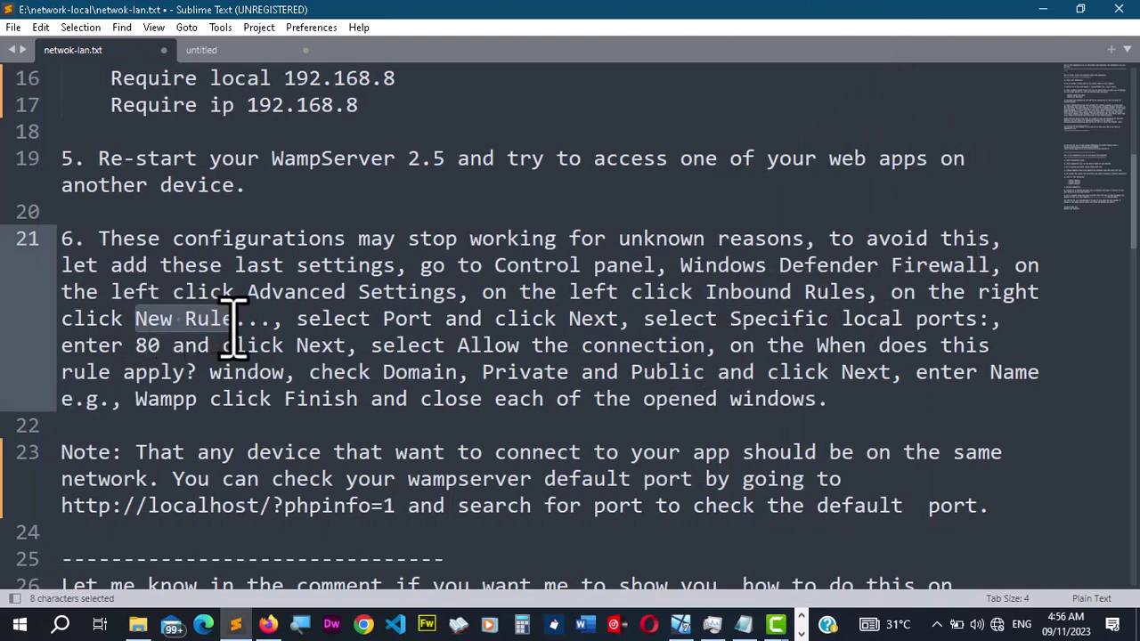
{"action": "left_click", "coordinate": [799, 631]}
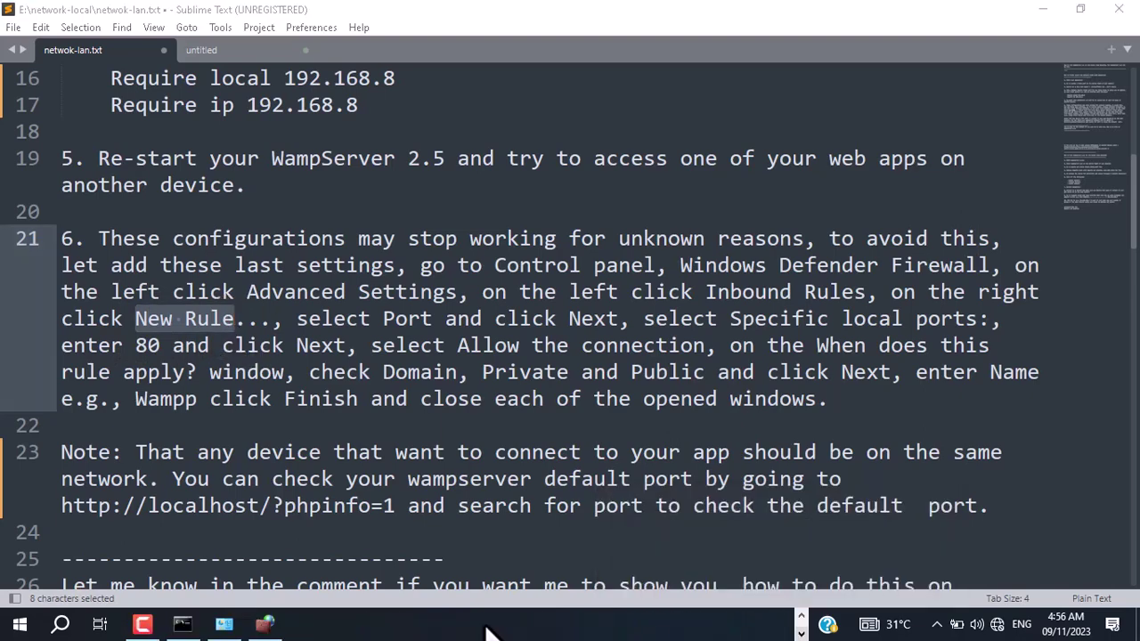
{"action": "left_click", "coordinate": [271, 626]}
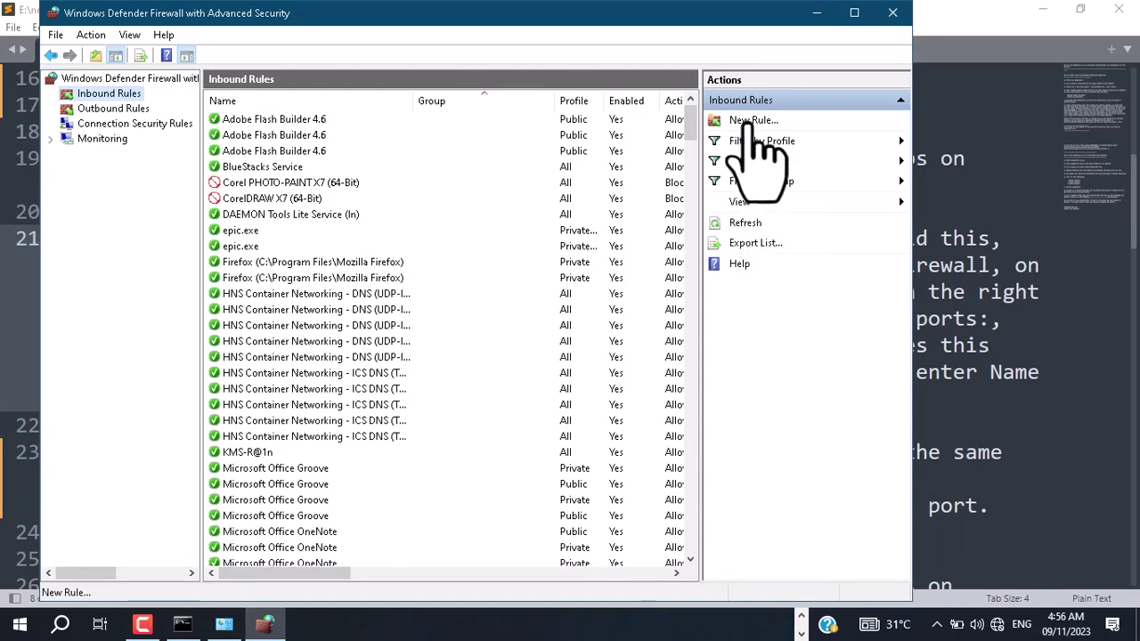
Locate the existing wampp rule in the inbound rules list and select it for viewing.
{"action": "scroll", "coordinate": [326, 369], "scroll_direction": "down", "scroll_amount": 12}
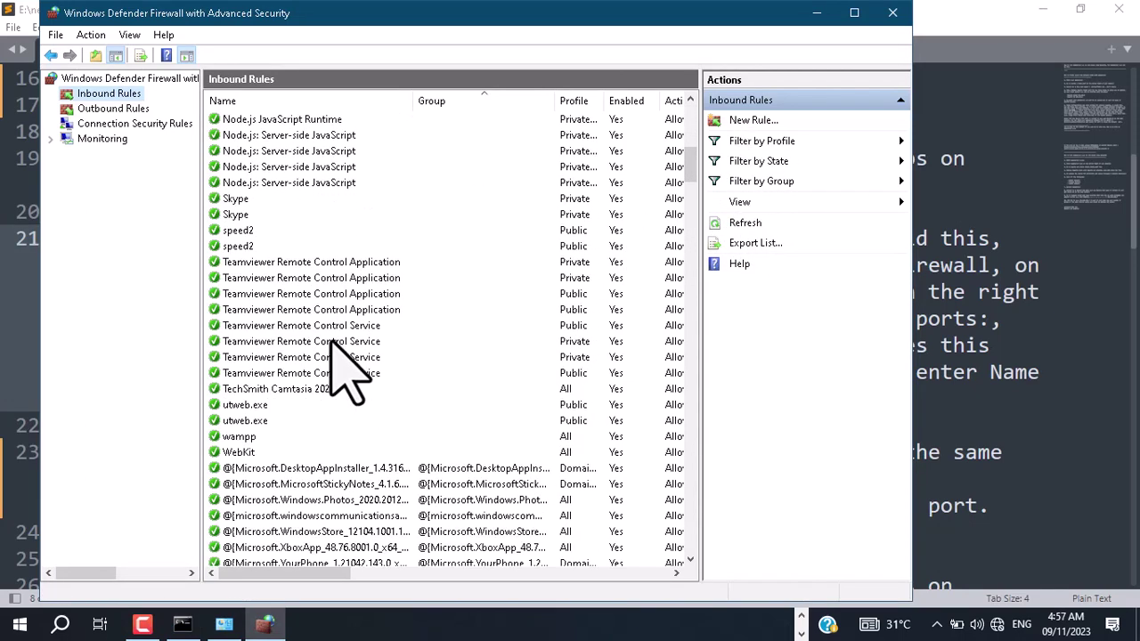
{"action": "left_click", "coordinate": [216, 438]}
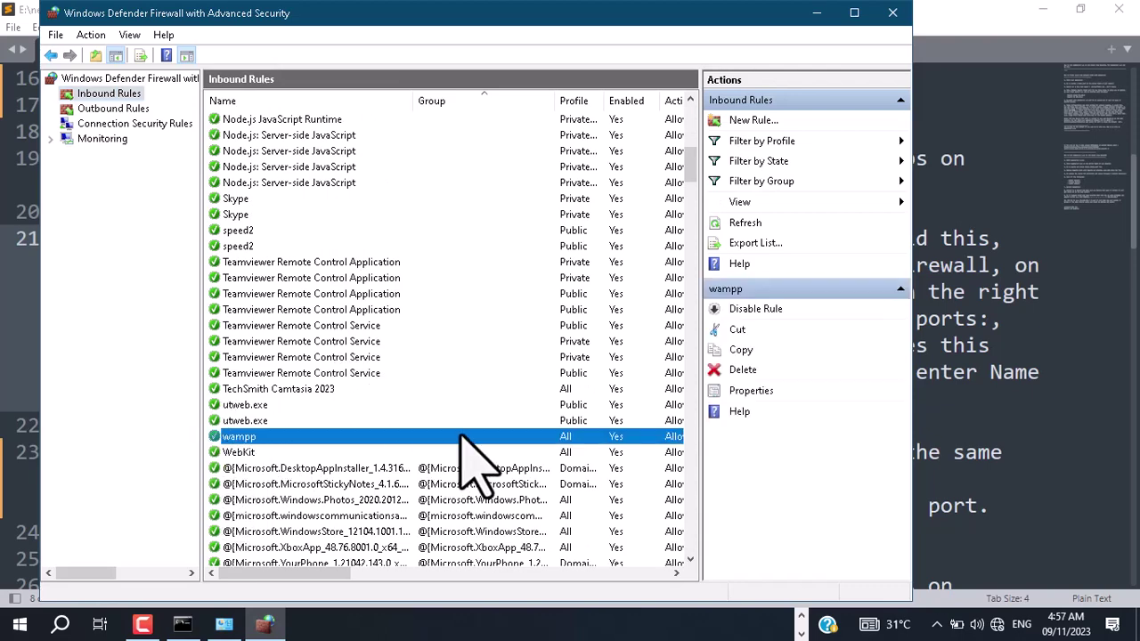
{"action": "scroll", "coordinate": [472, 428], "scroll_direction": "up", "scroll_amount": 7}
{"action": "scroll", "coordinate": [495, 445], "scroll_direction": "up", "scroll_amount": 4}
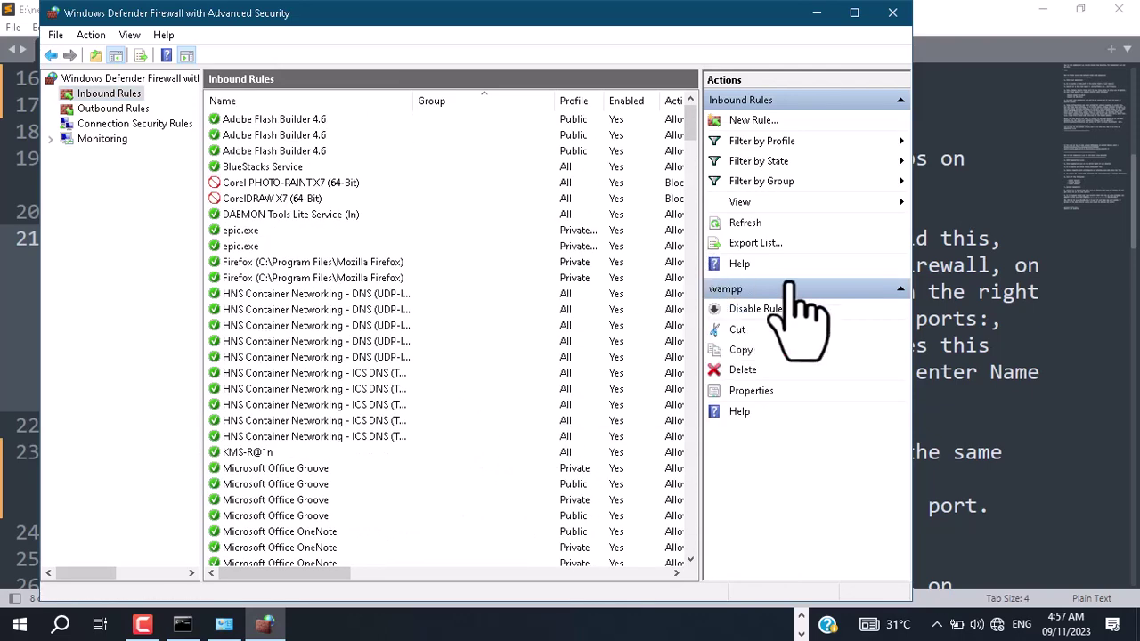
Start a new inbound rule, check the notes, and choose Port as the rule type.
{"action": "left_click", "coordinate": [753, 120]}
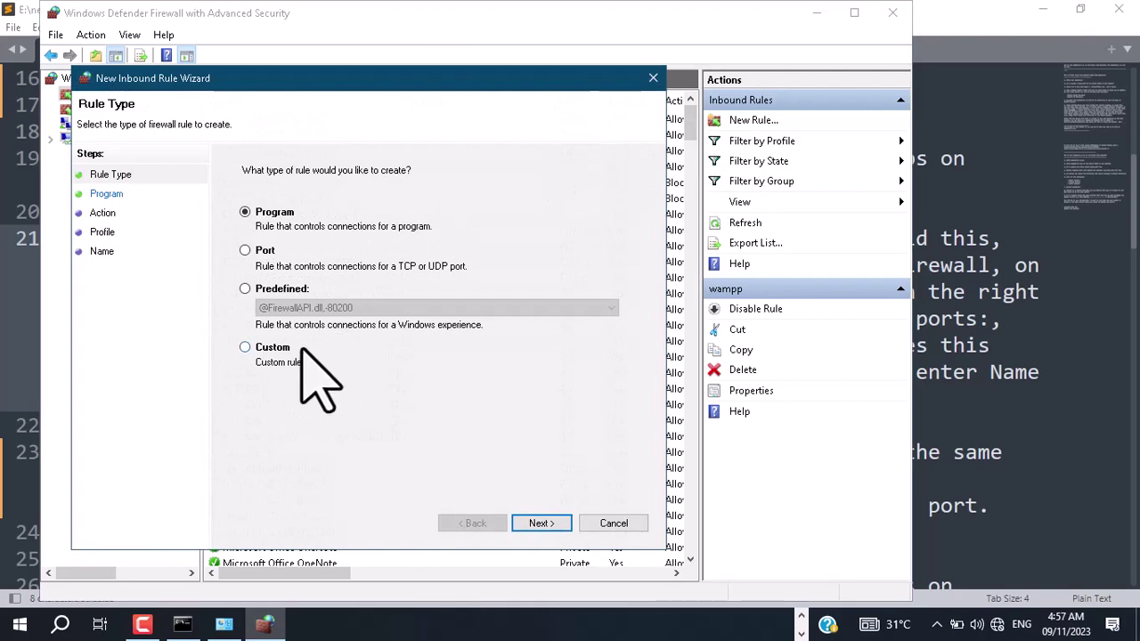
{"action": "left_click", "coordinate": [966, 321]}
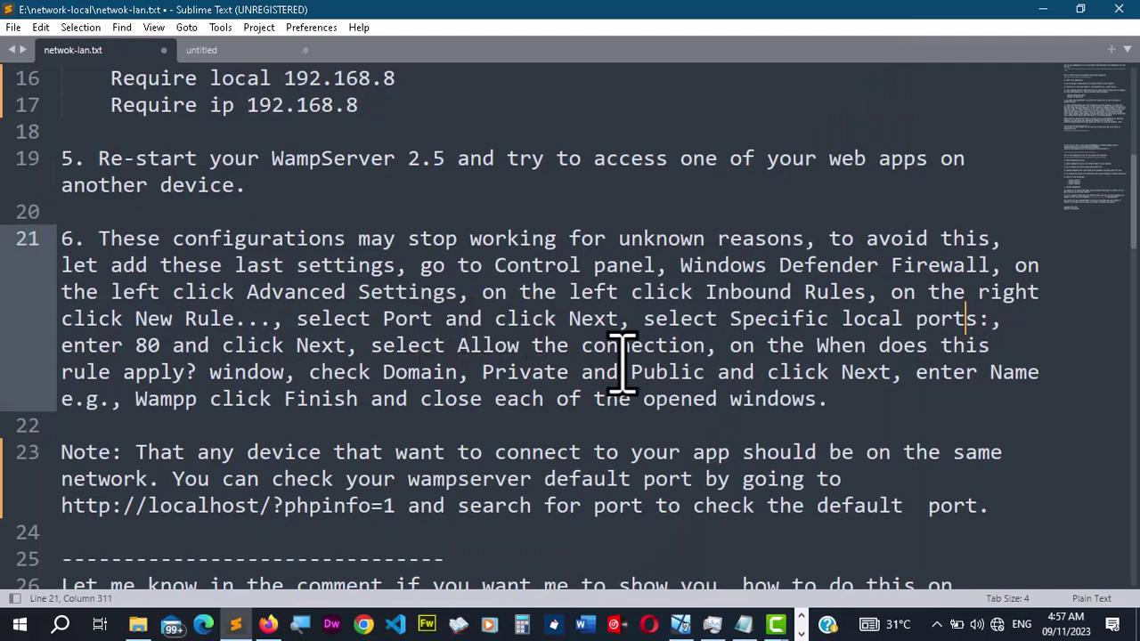
{"action": "left_click", "coordinate": [801, 633]}
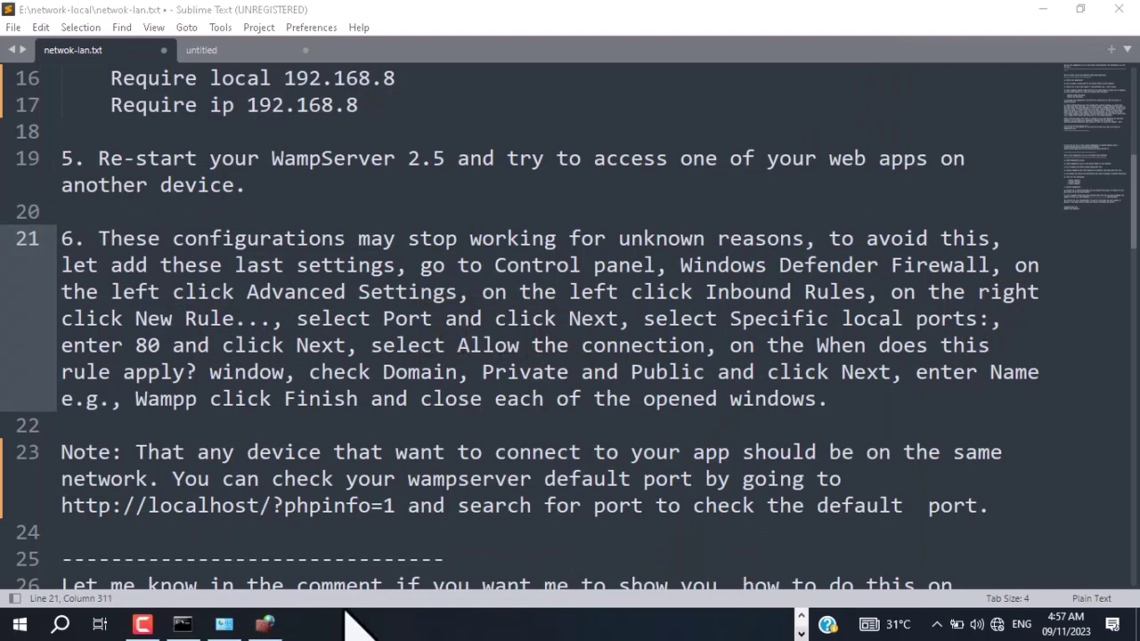
{"action": "left_click", "coordinate": [263, 626]}
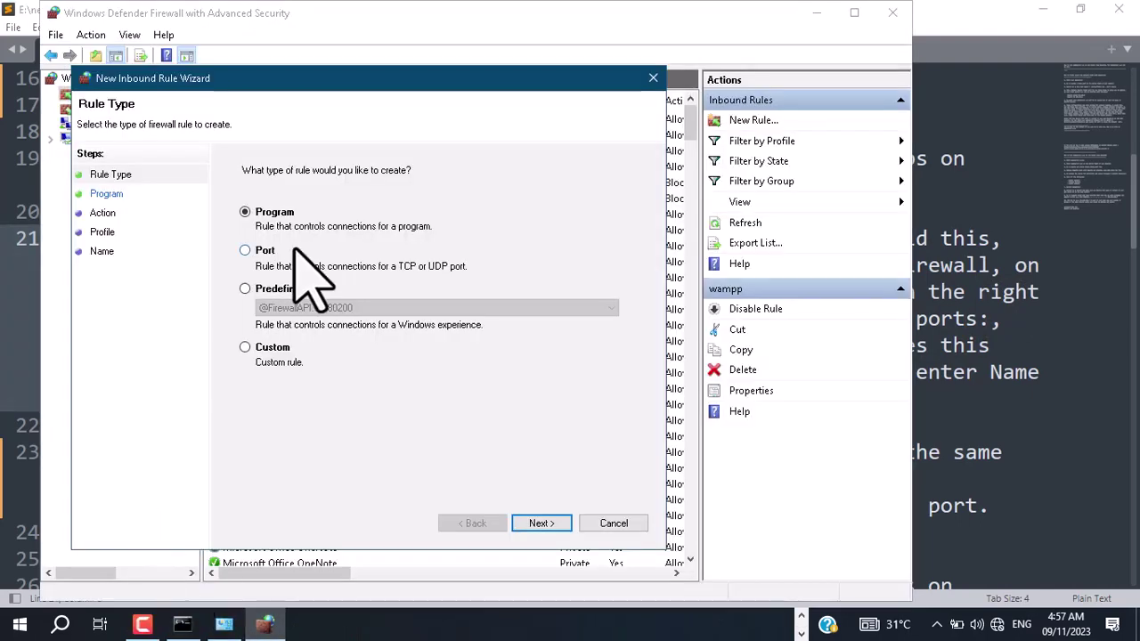
{"action": "left_click", "coordinate": [246, 251]}
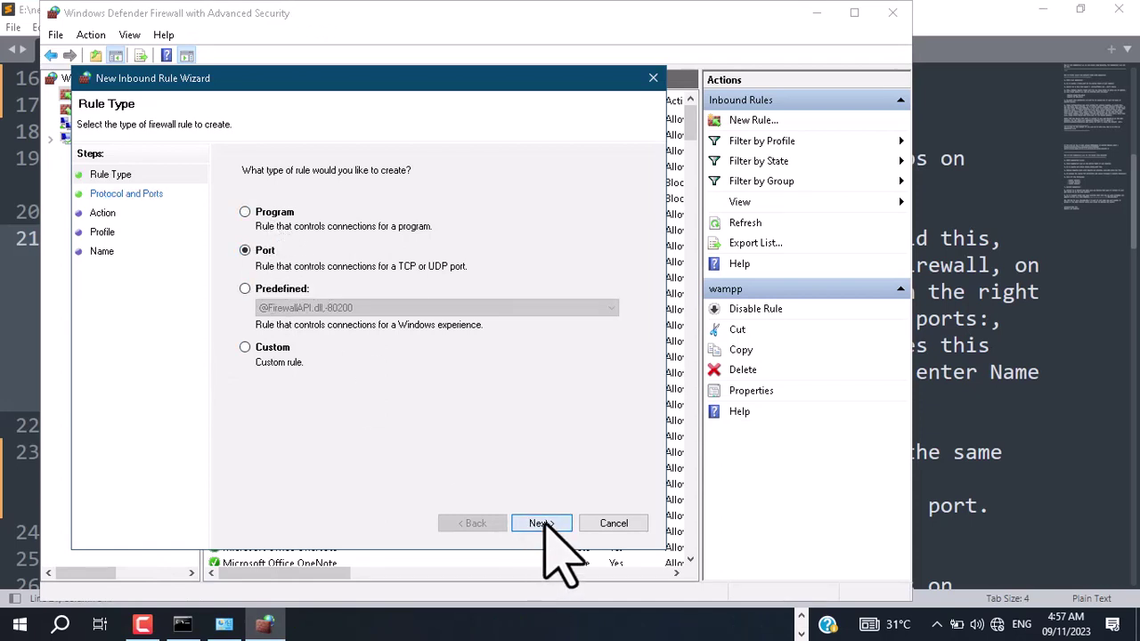
{"action": "left_click", "coordinate": [541, 524]}
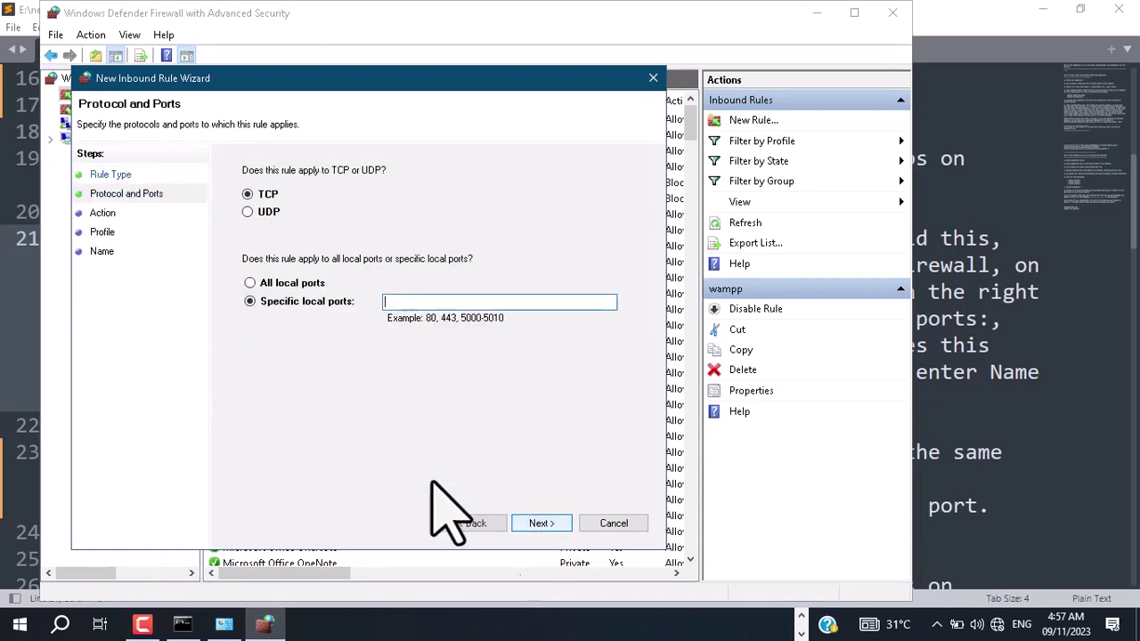
Check the port number in the notes and apply the new rule to the specific local TCP port 80.
{"action": "left_click", "coordinate": [1041, 372]}
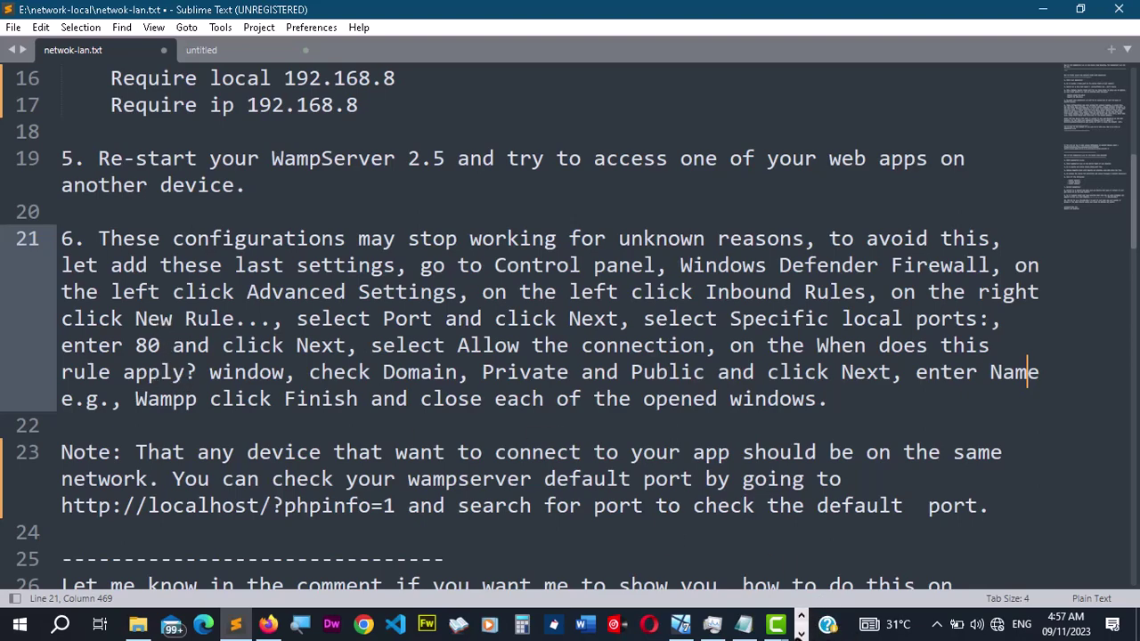
{"action": "left_click", "coordinate": [801, 633]}
{"action": "left_click", "coordinate": [271, 625]}
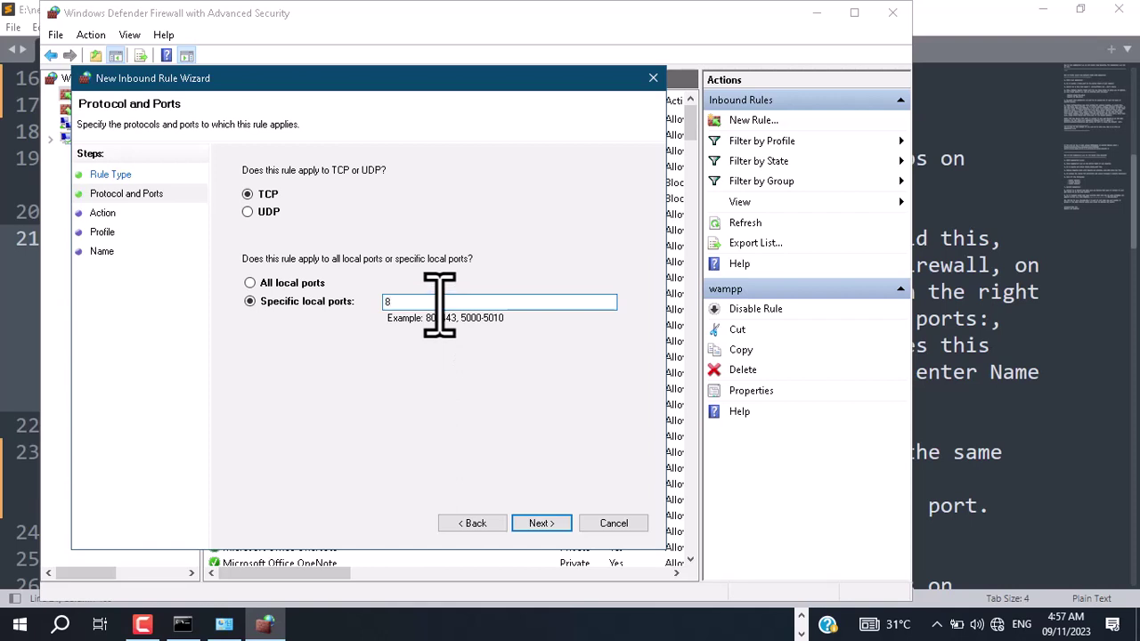
{"action": "left_click", "coordinate": [540, 523]}
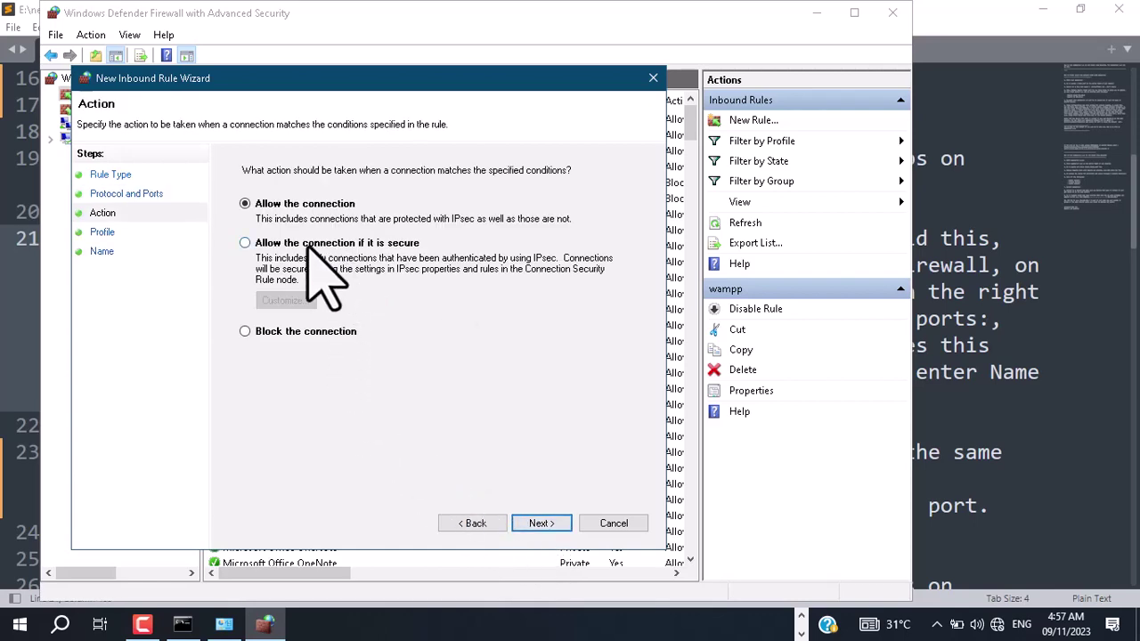
Read the notes on allowing the connection and on when the rule applies, highlighting parts of the text.
{"action": "left_click", "coordinate": [989, 517]}
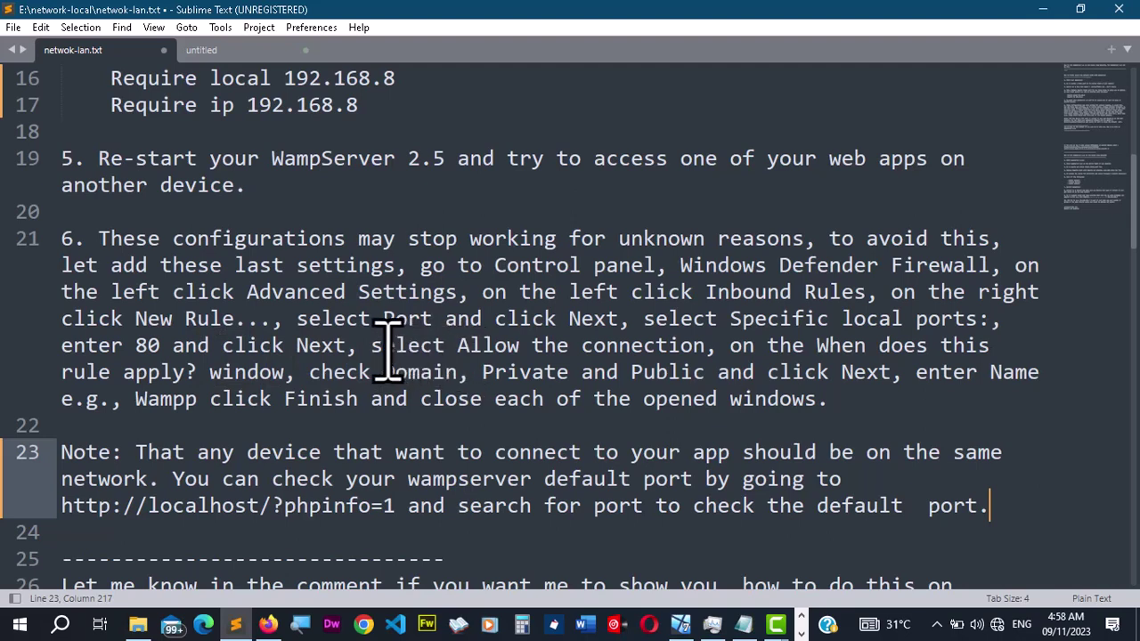
{"action": "left_click_drag", "start_coordinate": [702, 346], "coordinate": [591, 348]}
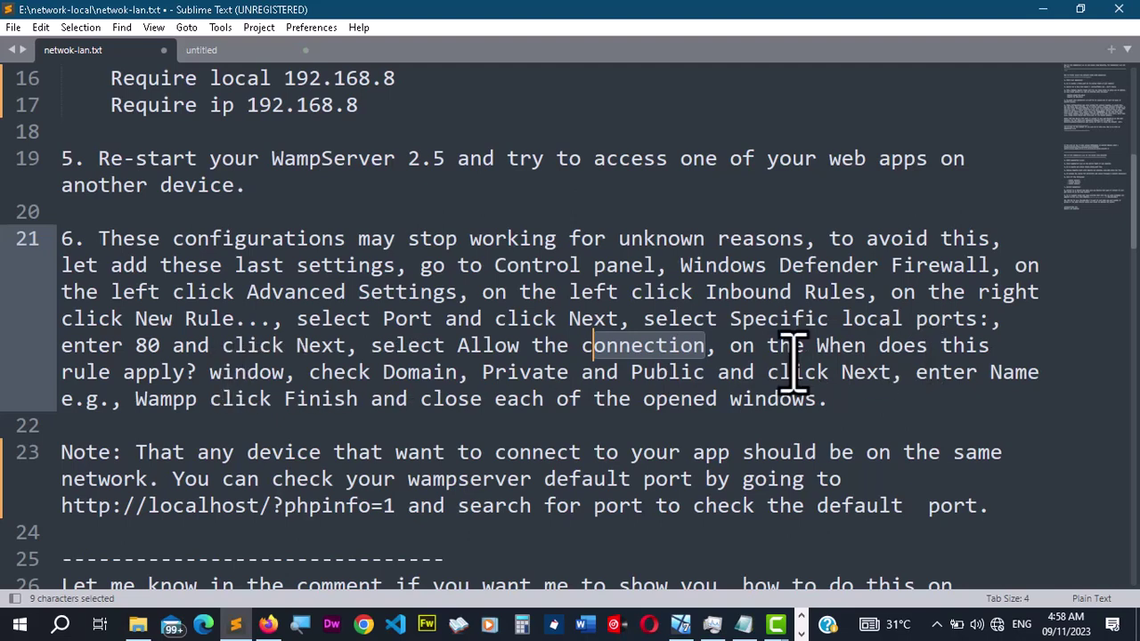
{"action": "left_click_drag", "start_coordinate": [285, 373], "coordinate": [198, 372]}
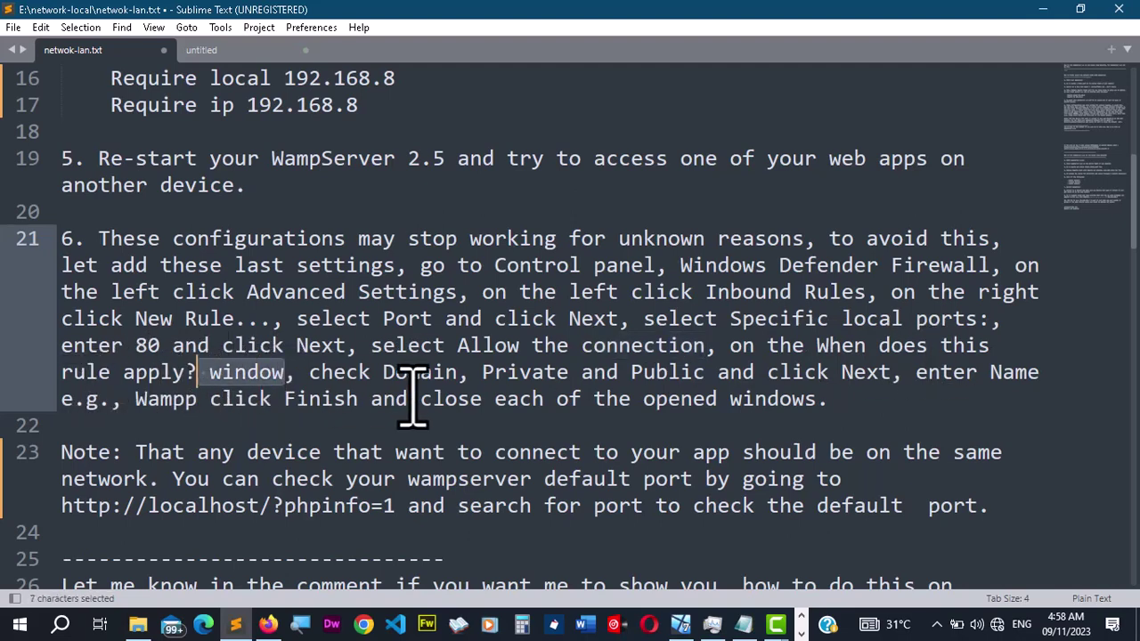
Return to the inbound rule wizard and accept Allow the connection as the rule's action.
{"action": "left_click", "coordinate": [815, 628]}
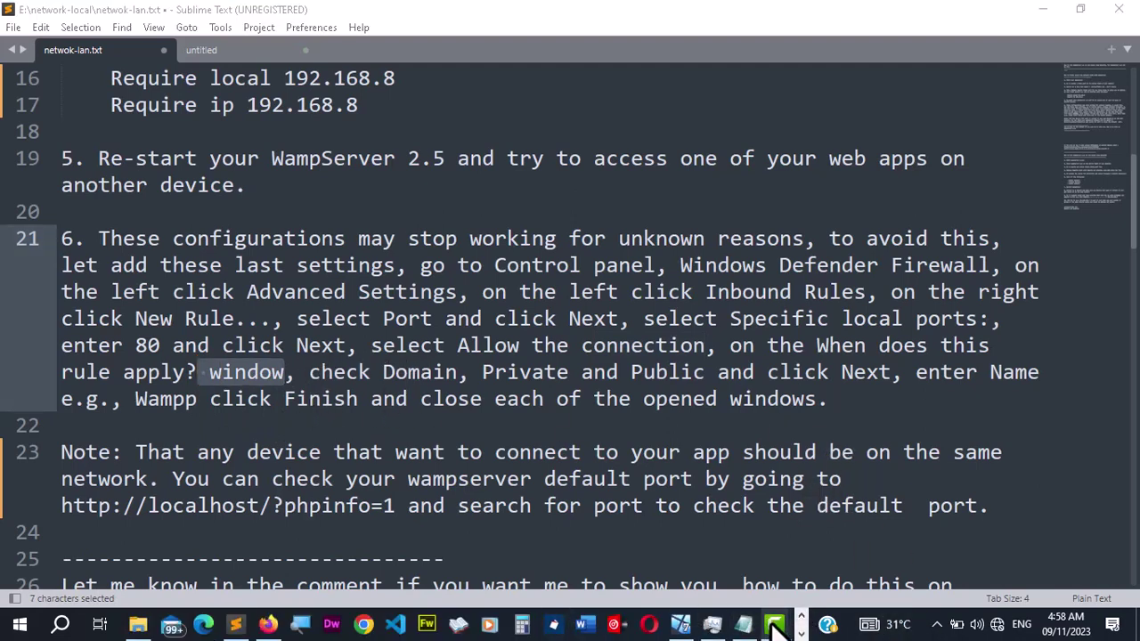
{"action": "mouse_move", "coordinate": [777, 630]}
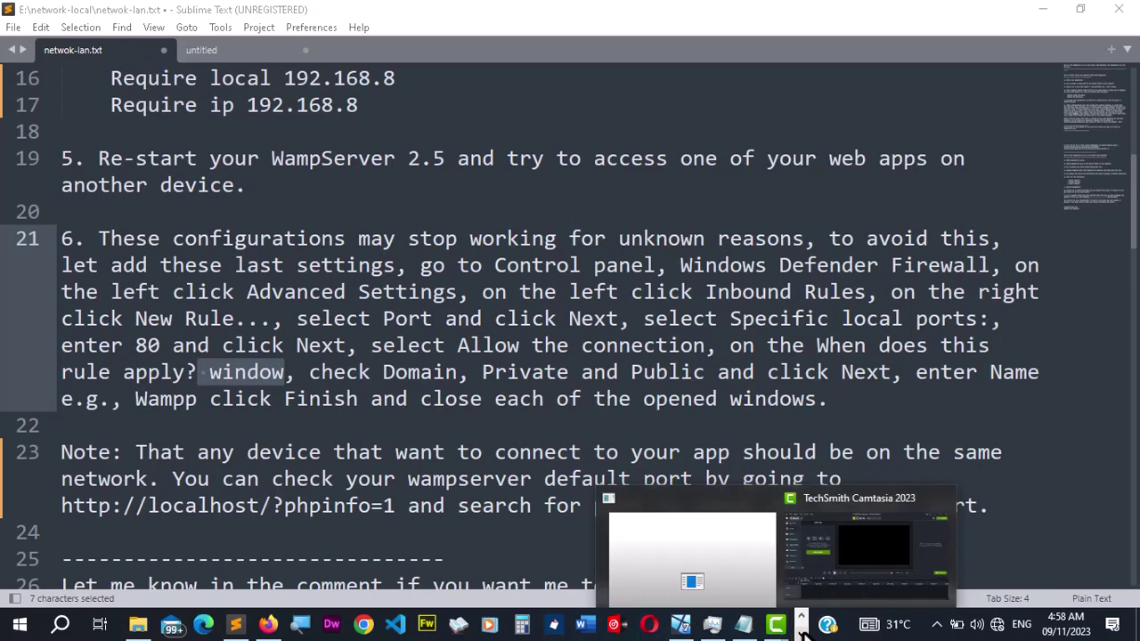
{"action": "left_click", "coordinate": [264, 626]}
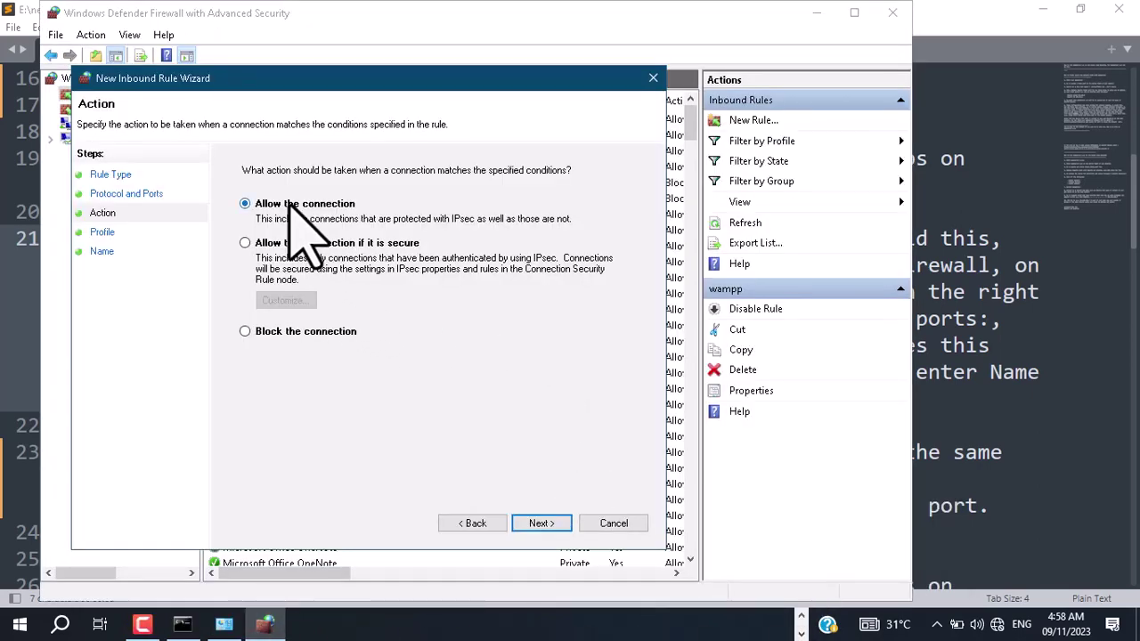
{"action": "left_click", "coordinate": [545, 524]}
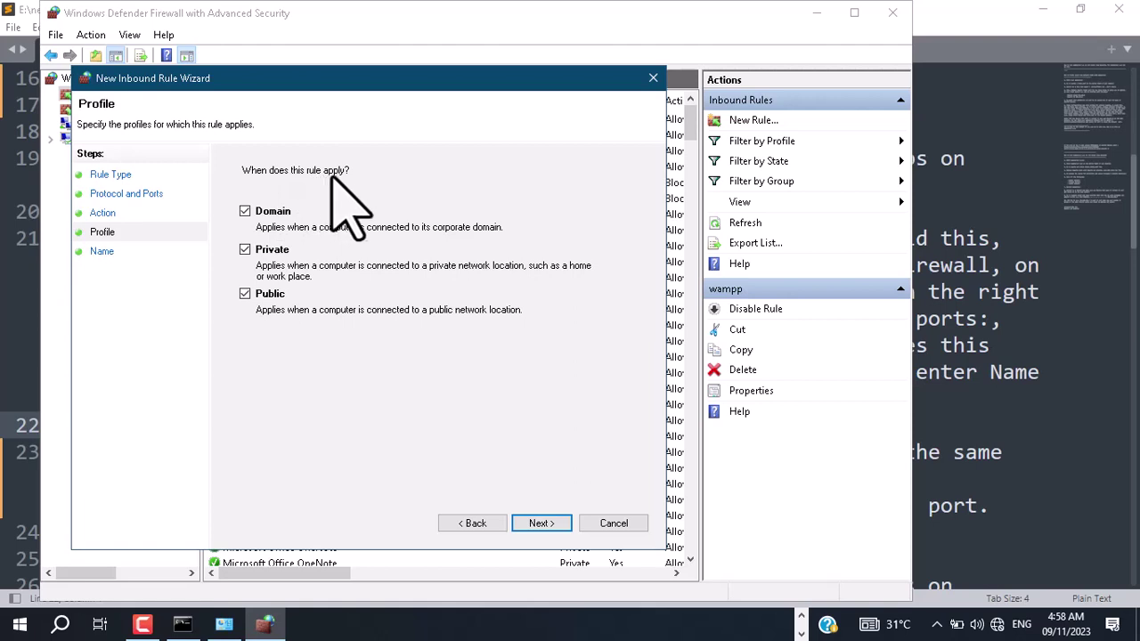
Apply the rule to the Domain, Private and Public profiles, name it Wampp2, and finish creating it.
{"action": "left_click", "coordinate": [552, 525]}
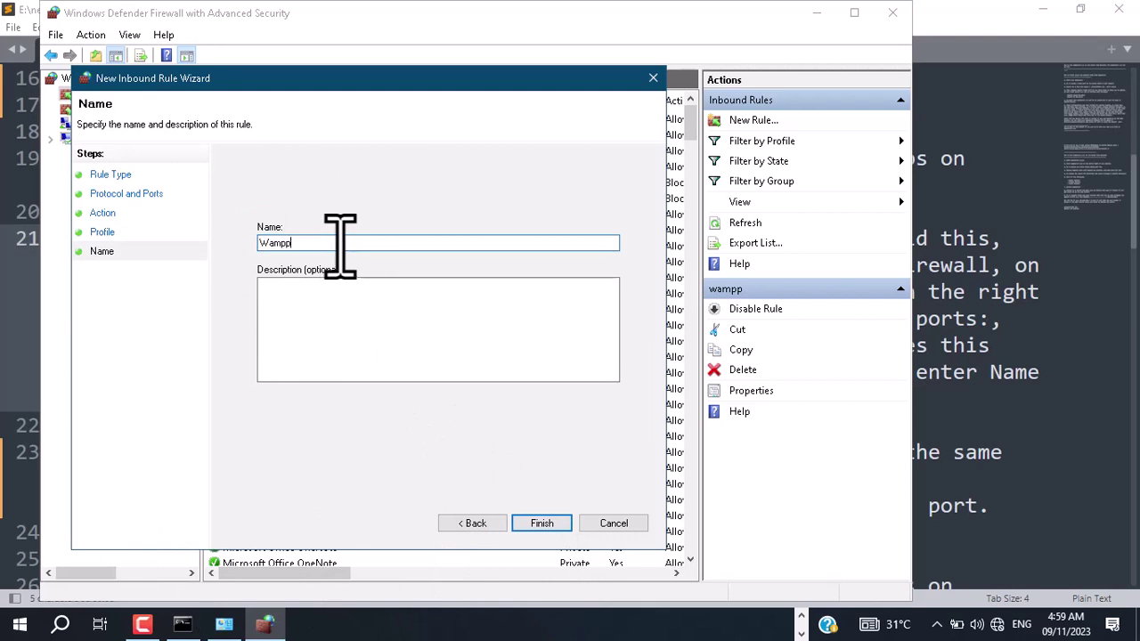
{"action": "left_click", "coordinate": [297, 333]}
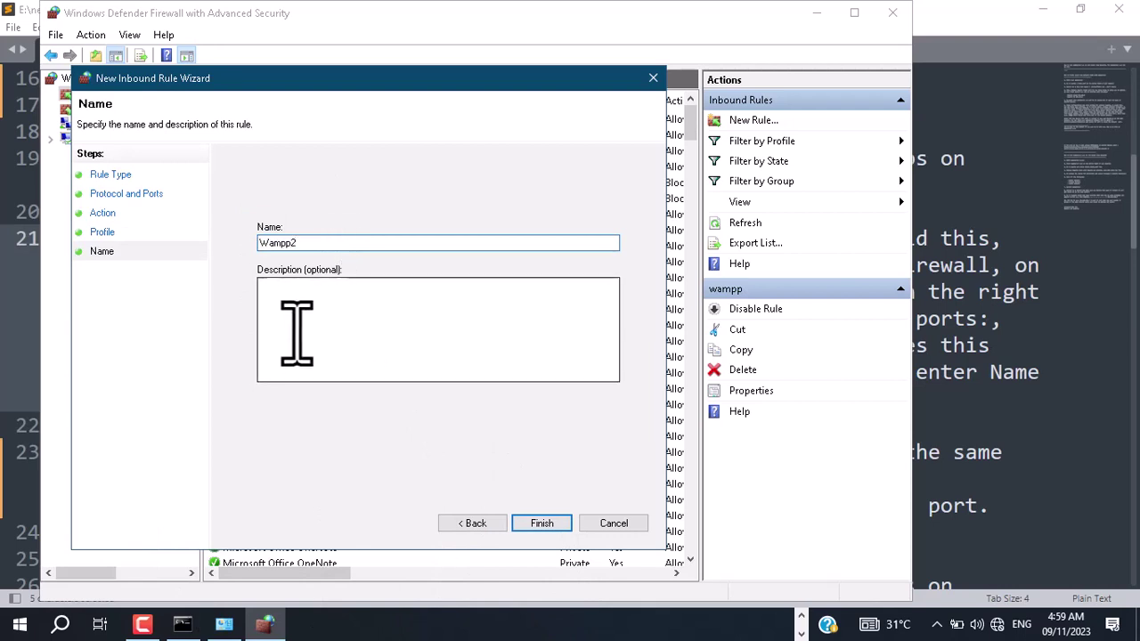
{"action": "left_click", "coordinate": [542, 523]}
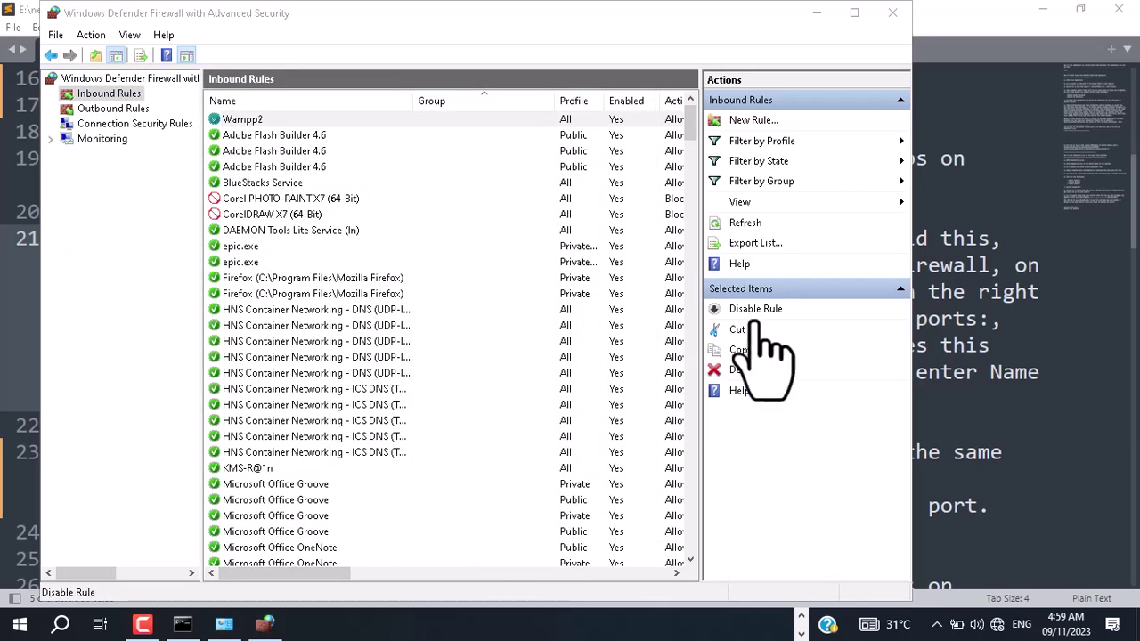
Check the notes, return to the firewall's inbound rules and look through the list for the existing wampp rule.
{"action": "left_click", "coordinate": [987, 455]}
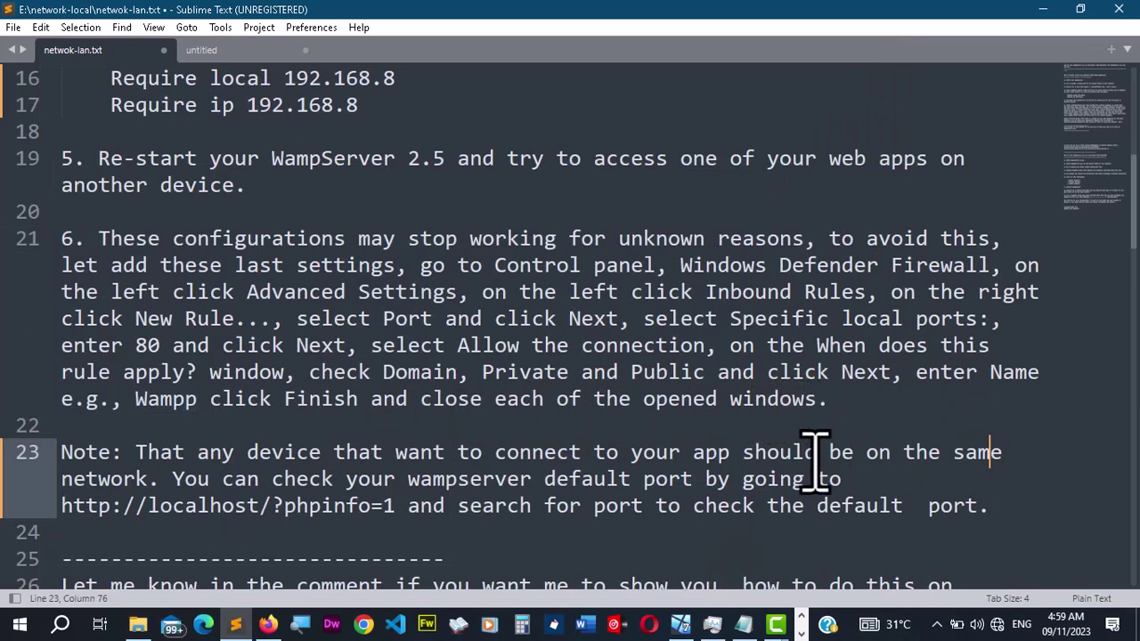
{"action": "left_click", "coordinate": [802, 633]}
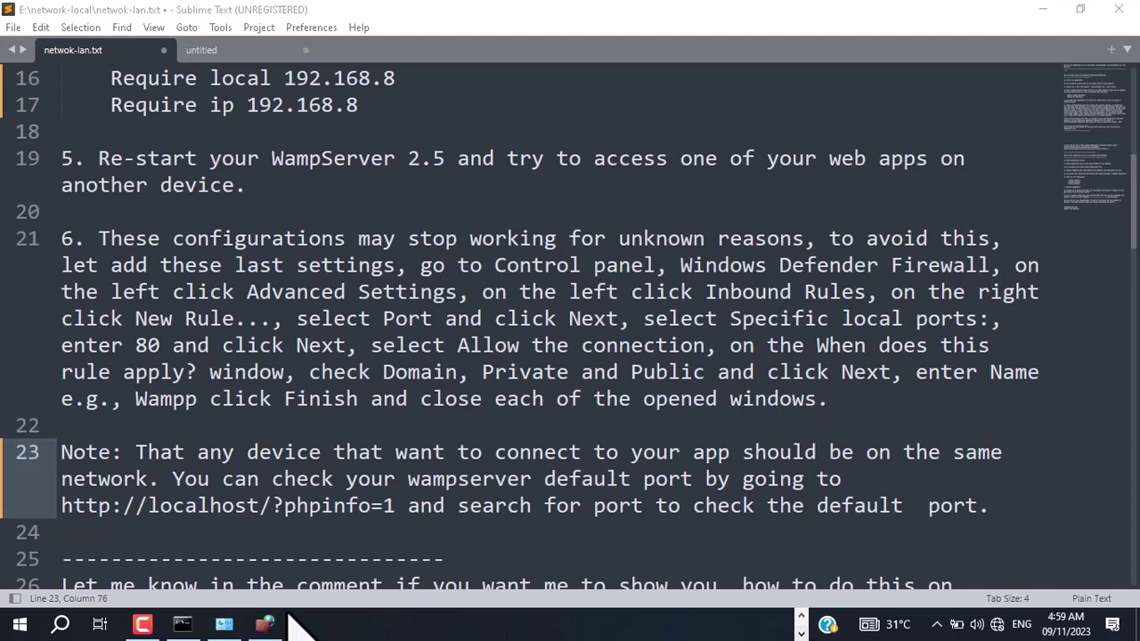
{"action": "left_click", "coordinate": [264, 624]}
{"action": "scroll", "coordinate": [470, 430], "scroll_direction": "down", "scroll_amount": 10}
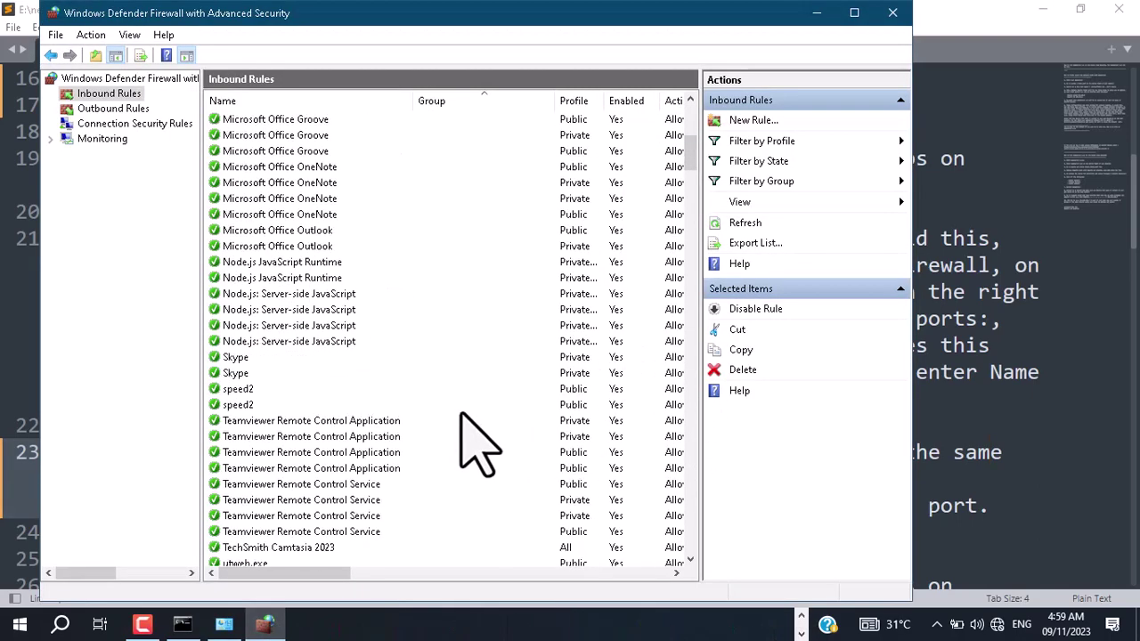
{"action": "scroll", "coordinate": [463, 414], "scroll_direction": "up", "scroll_amount": 8}
{"action": "scroll", "coordinate": [481, 549], "scroll_direction": "down", "scroll_amount": 4}
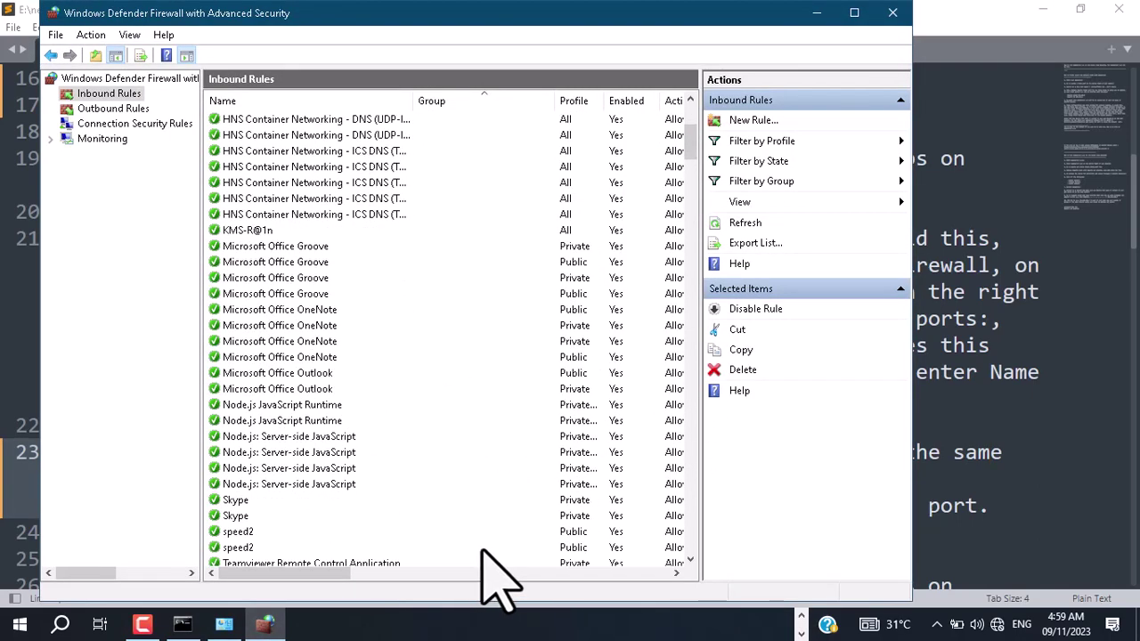
{"action": "scroll", "coordinate": [488, 570], "scroll_direction": "down", "scroll_amount": 7}
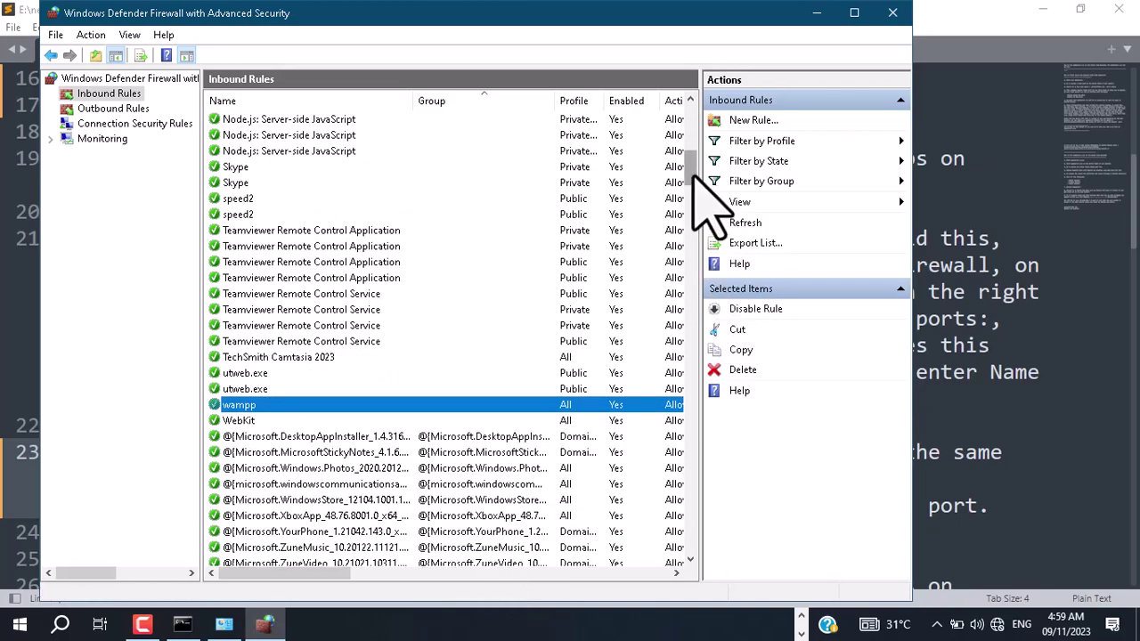
Inspect the wampp rule, go back to Wampp2 at the start of the list, and close the firewall window.
{"action": "mouse_move", "coordinate": [694, 174]}
{"action": "left_mouse_down"}
{"action": "mouse_move", "coordinate": [690, 458]}
{"action": "mouse_move", "coordinate": [704, 185]}
{"action": "left_mouse_up"}
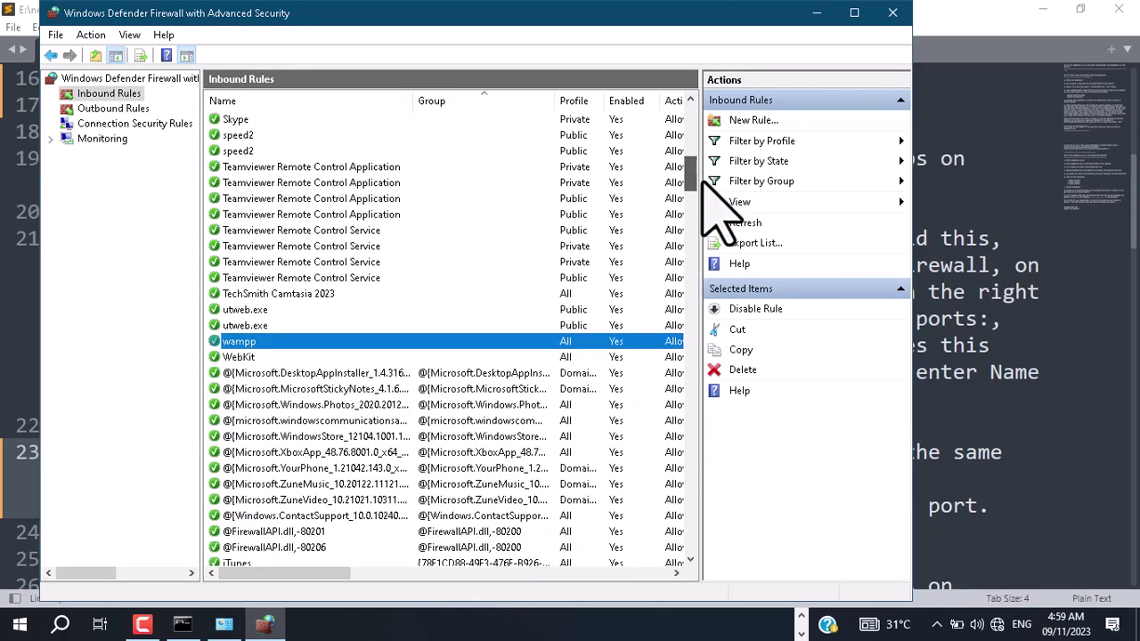
{"action": "left_click", "coordinate": [239, 343]}
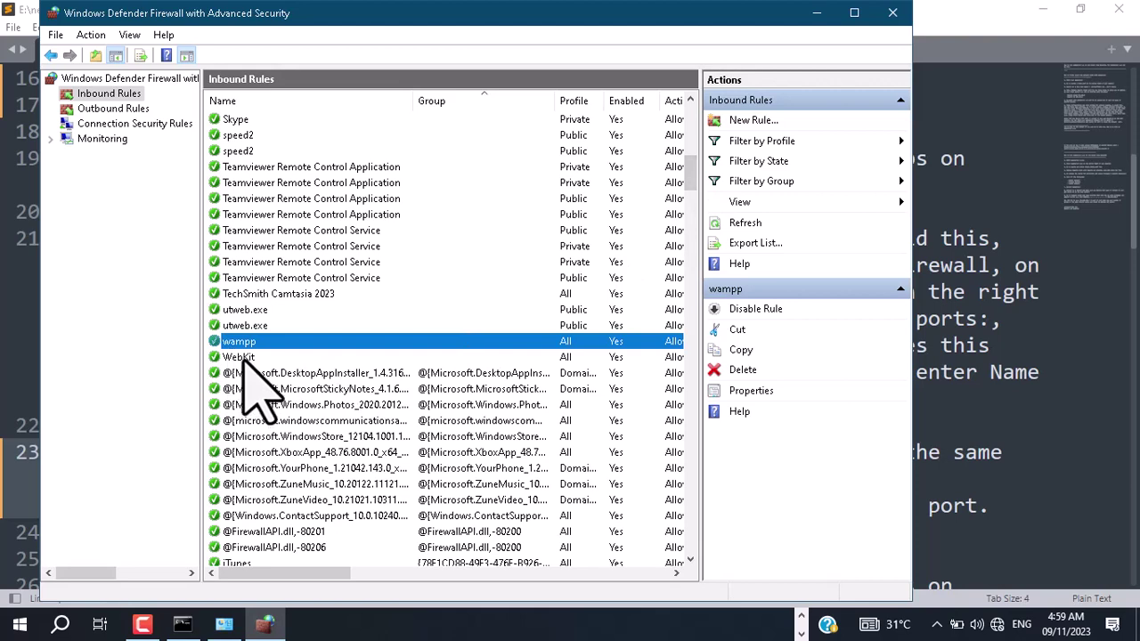
{"action": "left_click", "coordinate": [244, 359]}
{"action": "key", "text": "Delete"}
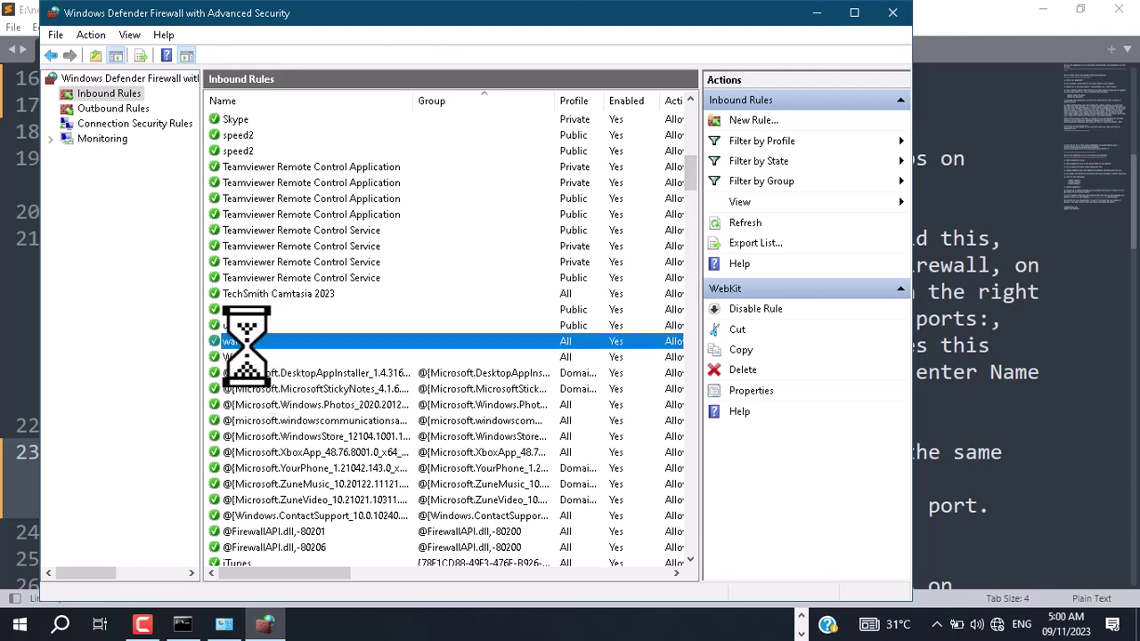
{"action": "left_click_drag", "start_coordinate": [695, 183], "coordinate": [698, 116]}
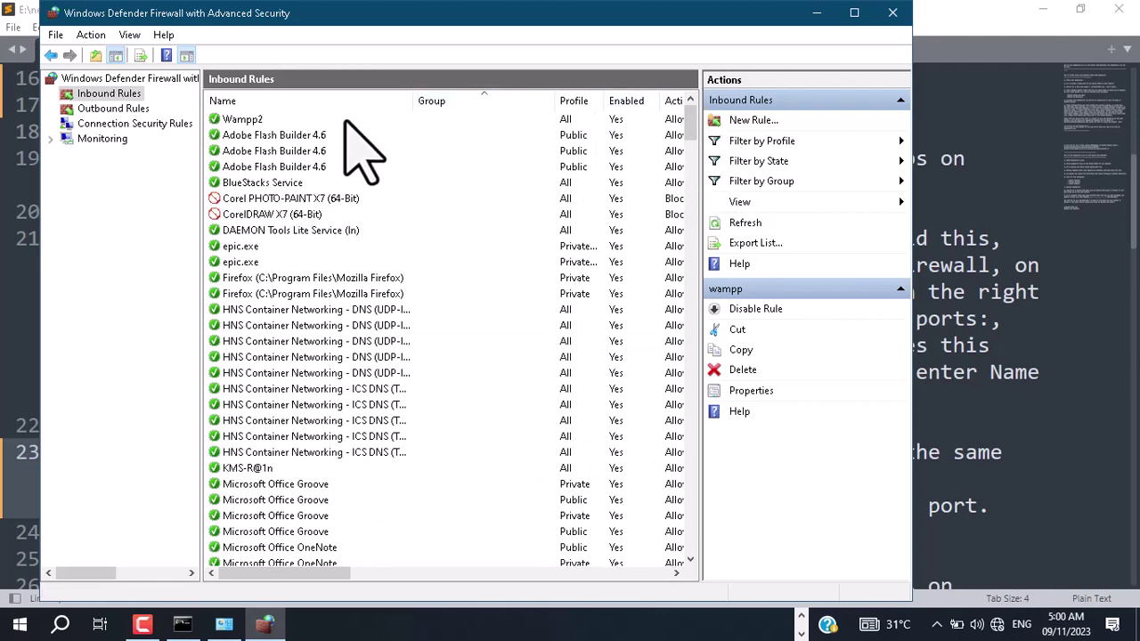
{"action": "left_click", "coordinate": [893, 13]}
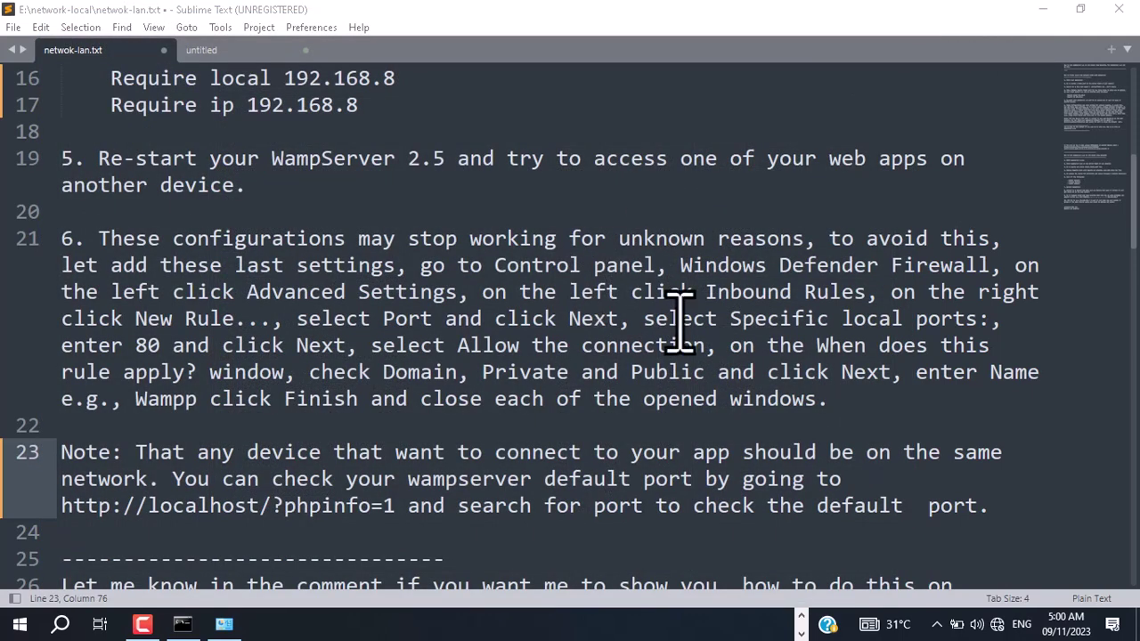
Read the note about connecting devices being on the same network, highlighting its key words.
{"action": "scroll", "coordinate": [898, 419], "scroll_direction": "down", "scroll_amount": 1}
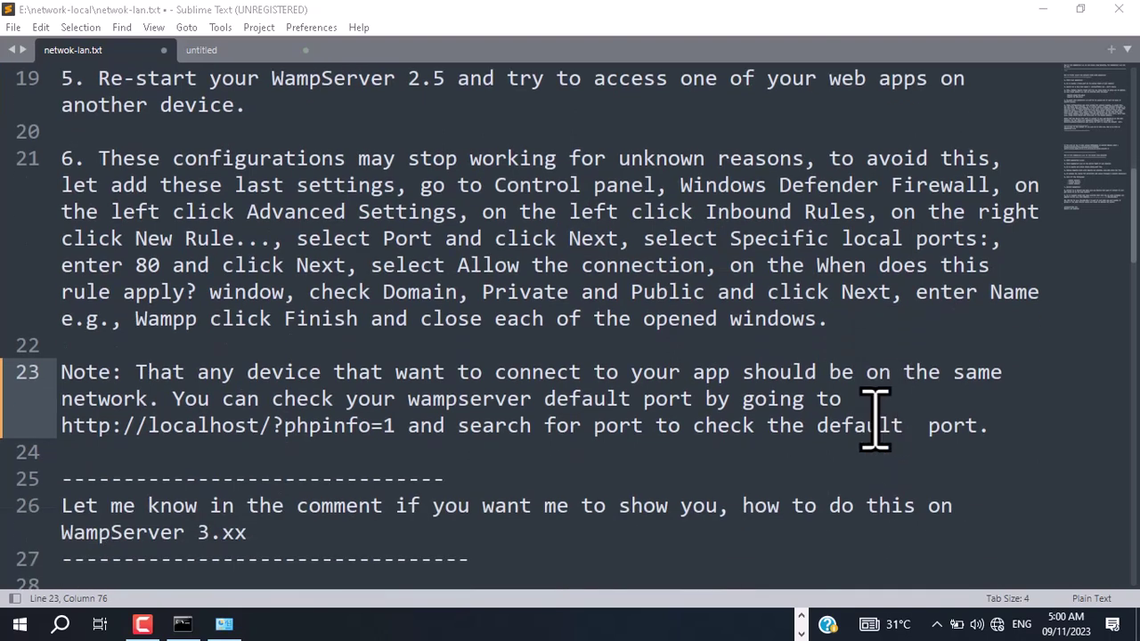
{"action": "scroll", "coordinate": [873, 415], "scroll_direction": "up", "scroll_amount": 1}
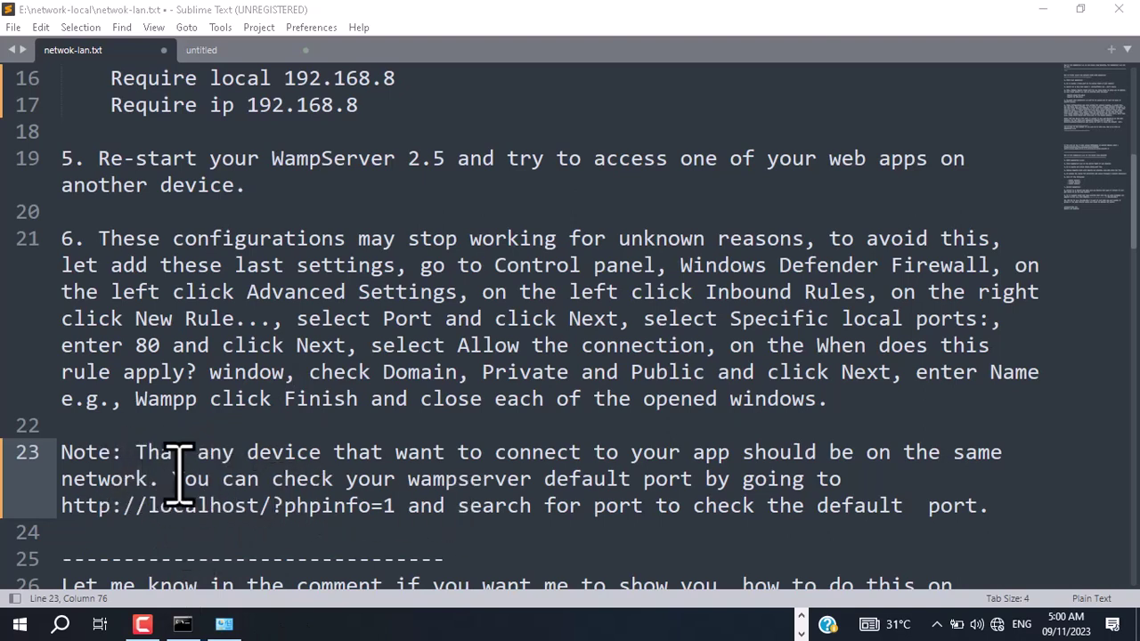
{"action": "left_click_drag", "start_coordinate": [124, 459], "coordinate": [61, 458]}
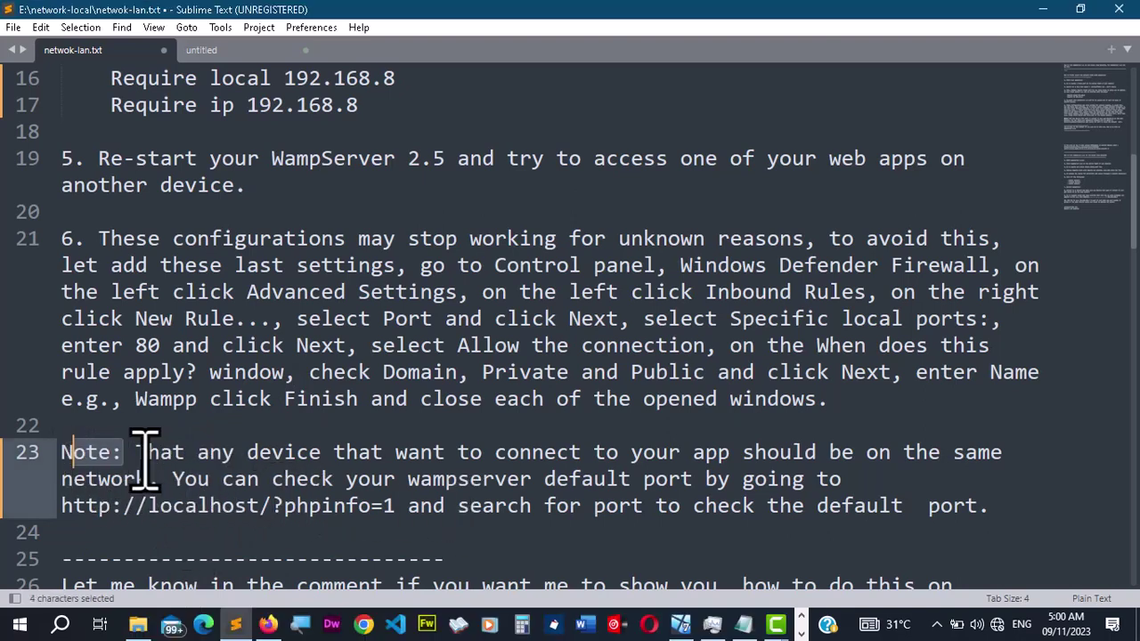
{"action": "left_click", "coordinate": [145, 458]}
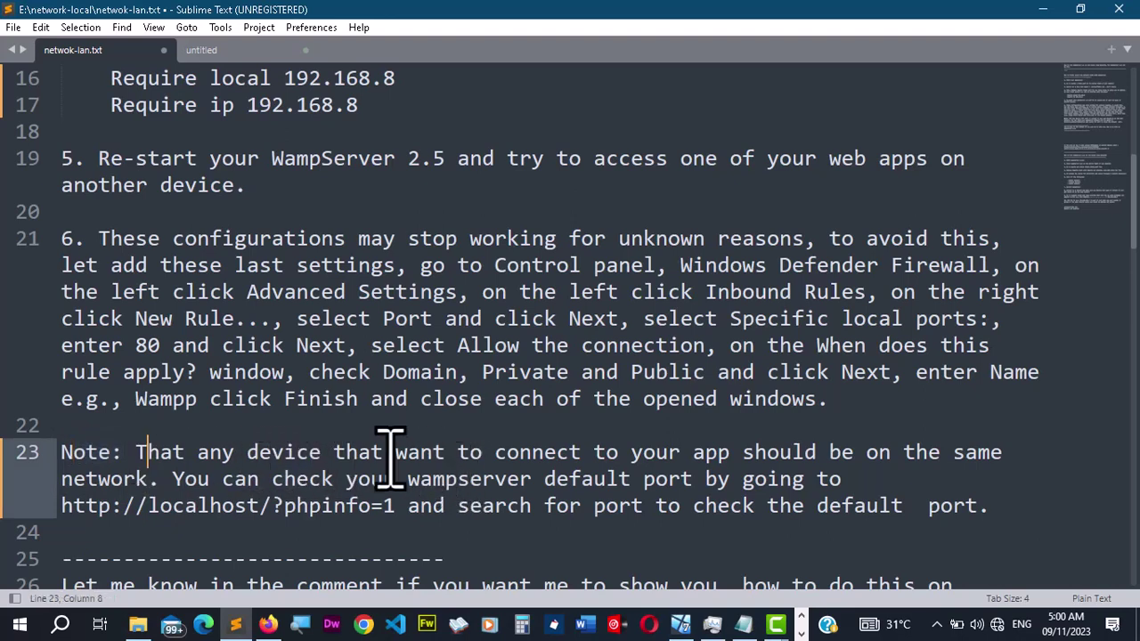
{"action": "left_click_drag", "start_coordinate": [581, 452], "coordinate": [506, 454]}
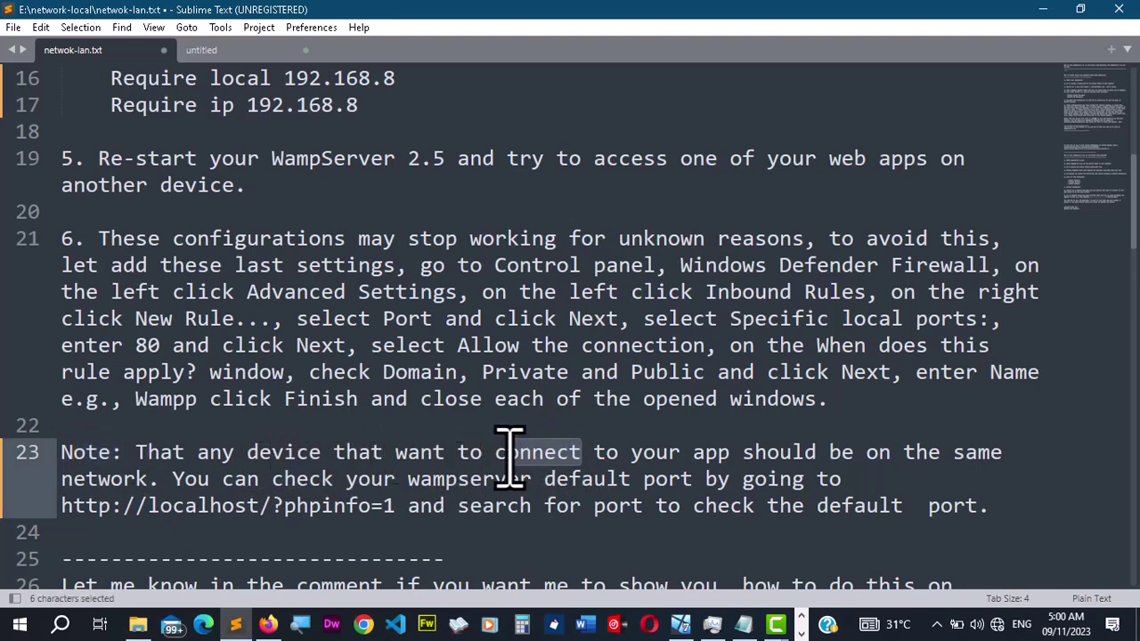
{"action": "left_click_drag", "start_coordinate": [732, 453], "coordinate": [681, 456]}
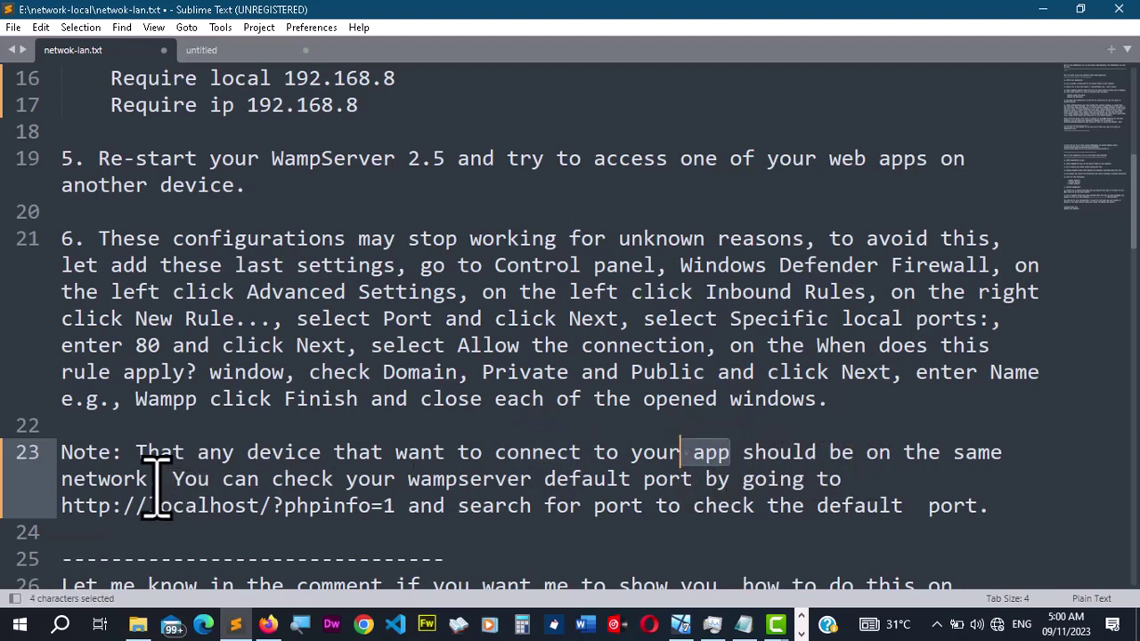
{"action": "left_click_drag", "start_coordinate": [149, 481], "coordinate": [86, 485]}
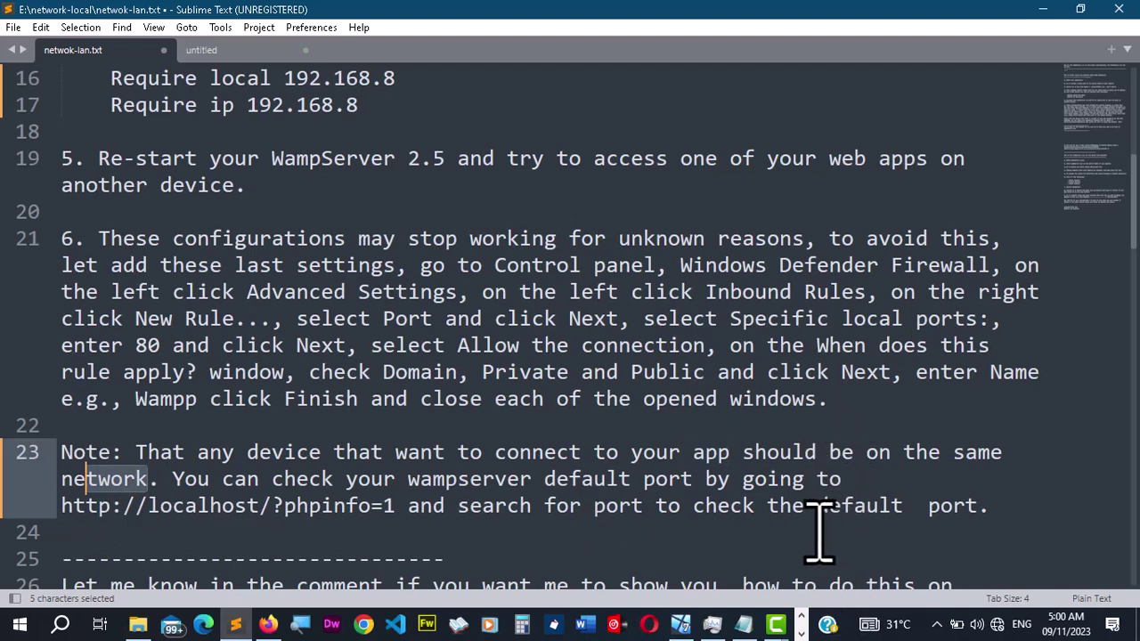
Switch to the ww7-32 VirtualBox machine and look at its desktop and Start menu.
{"action": "left_click", "coordinate": [806, 626]}
{"action": "left_click", "coordinate": [803, 635]}
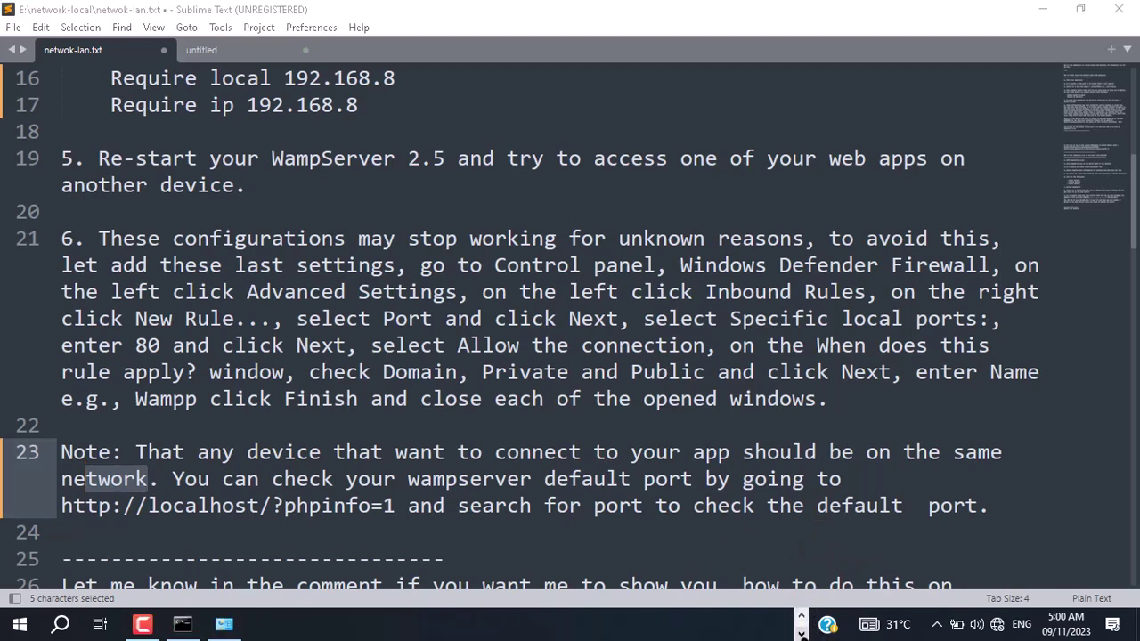
{"action": "left_click", "coordinate": [801, 616]}
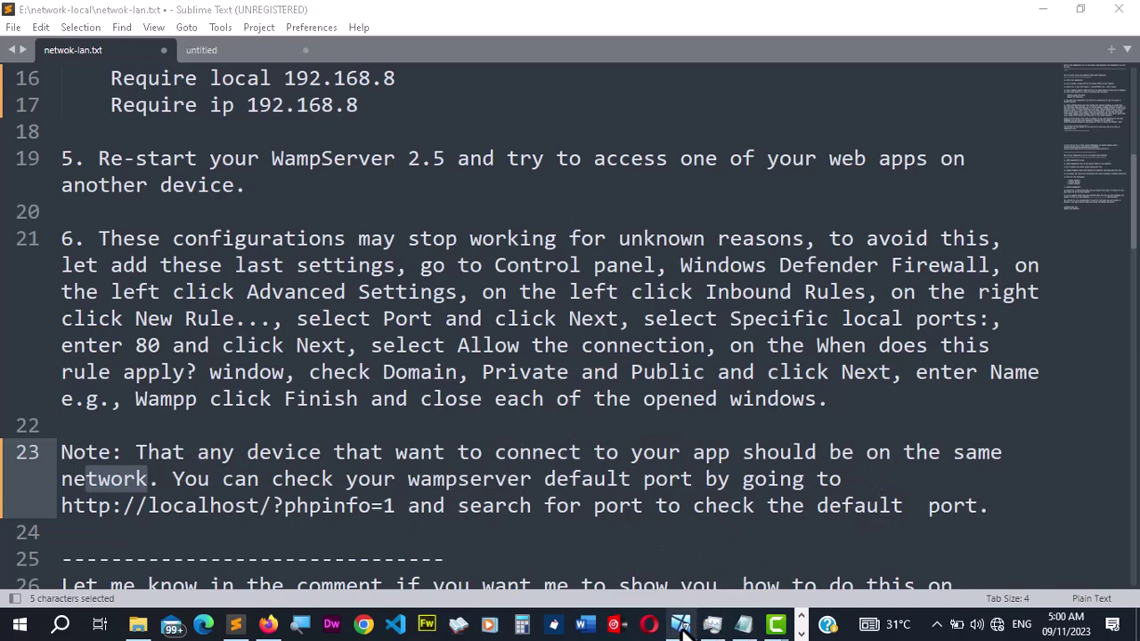
{"action": "mouse_move", "coordinate": [682, 624]}
{"action": "left_click", "coordinate": [726, 592]}
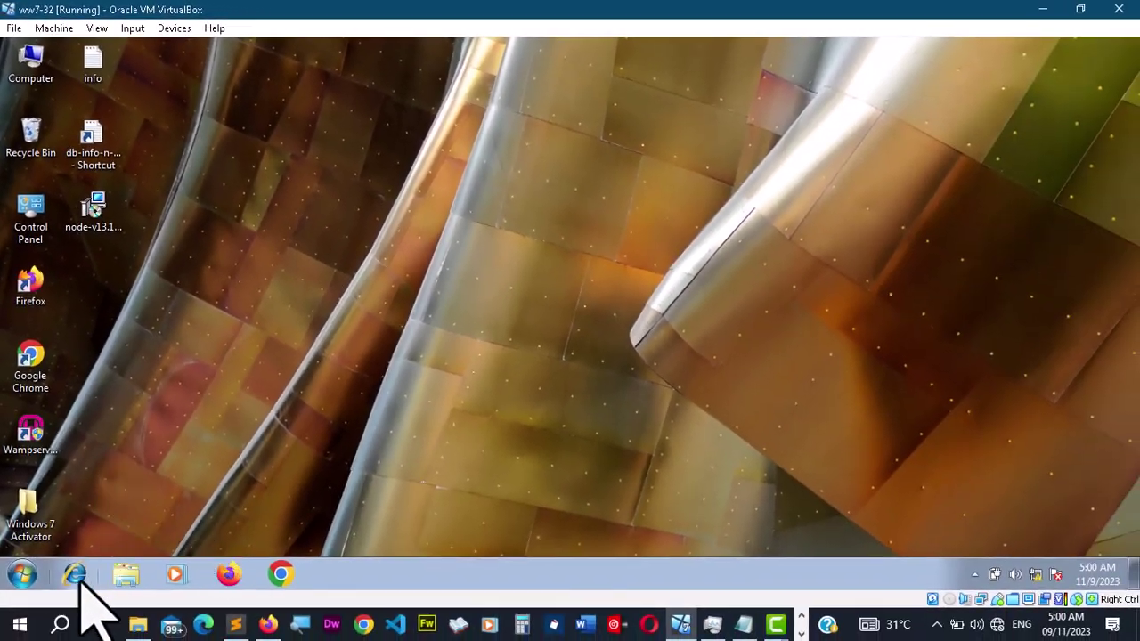
{"action": "left_click", "coordinate": [22, 576]}
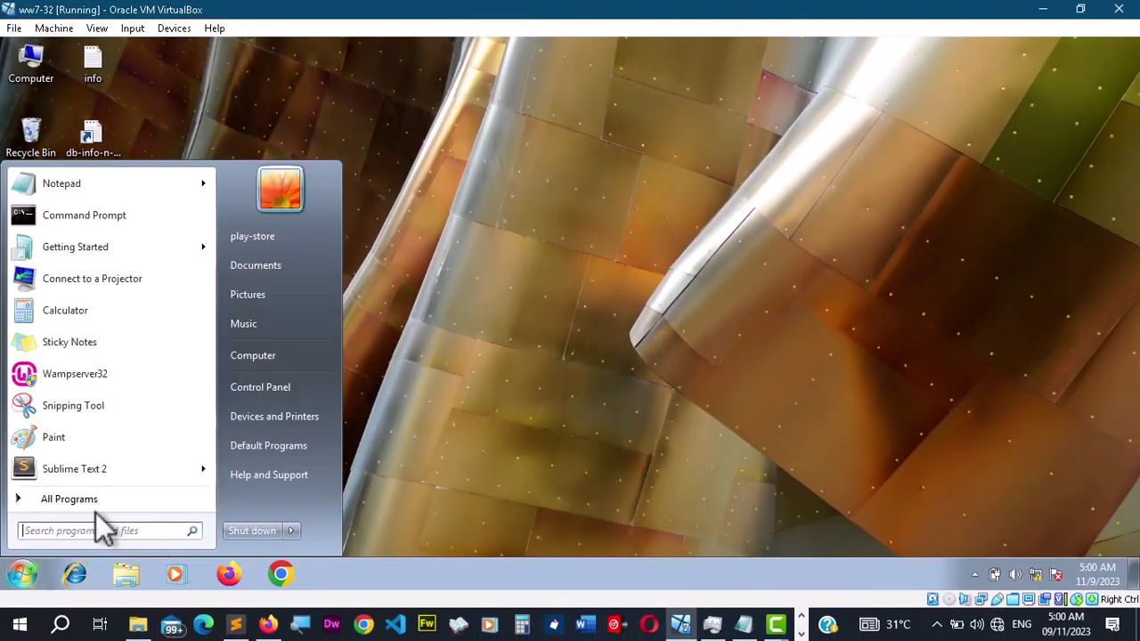
{"action": "left_click", "coordinate": [575, 276]}
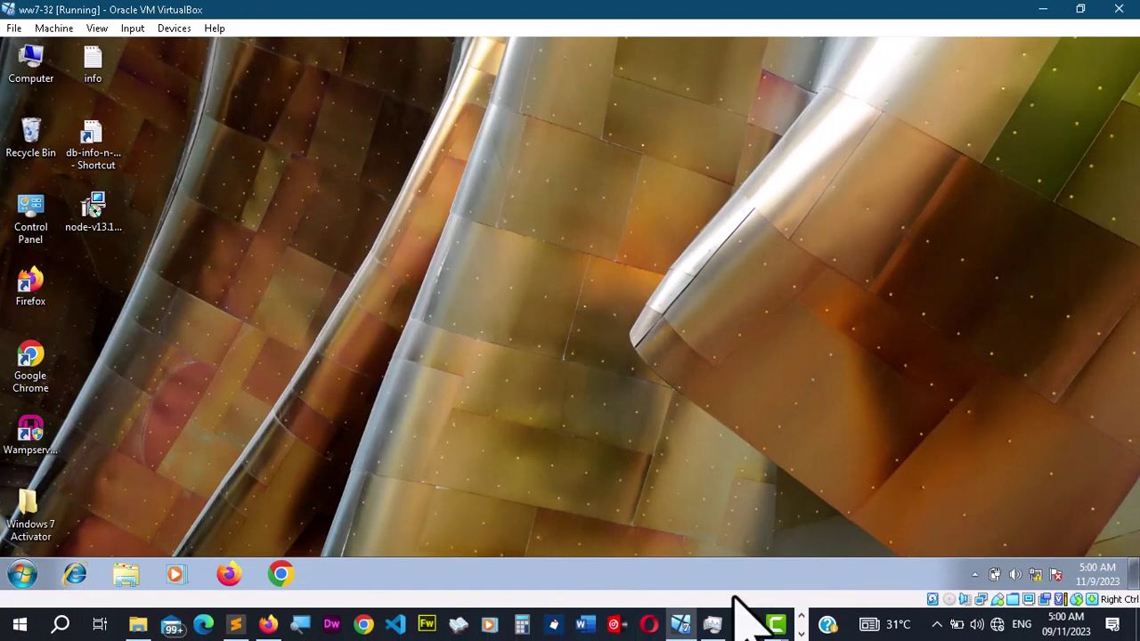
{"action": "left_click", "coordinate": [804, 625]}
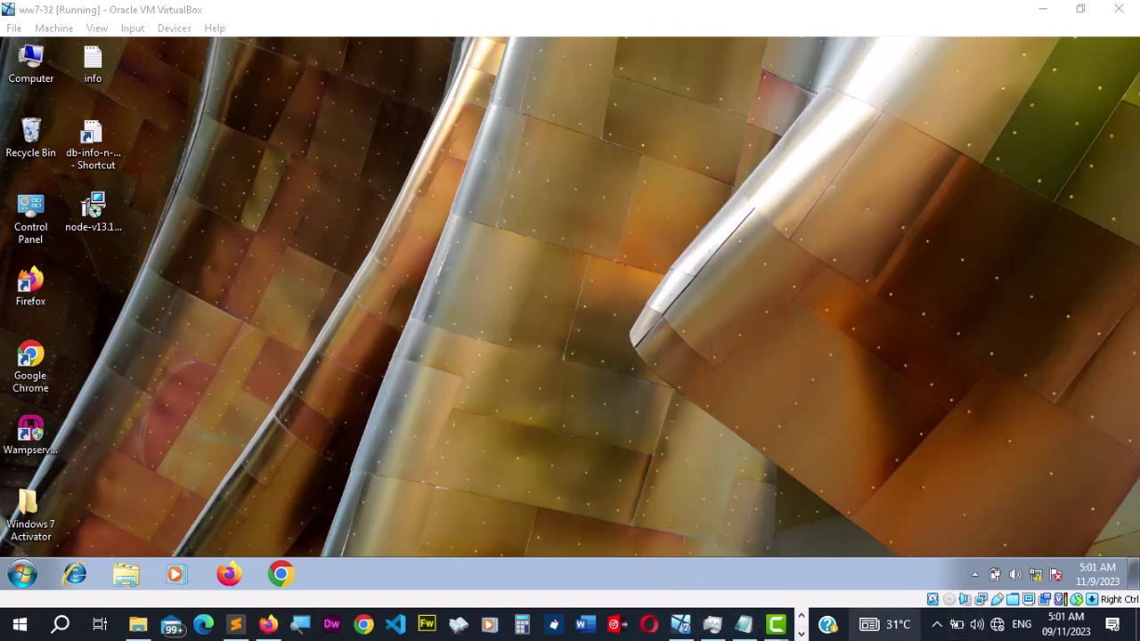
{"action": "left_click", "coordinate": [267, 626]}
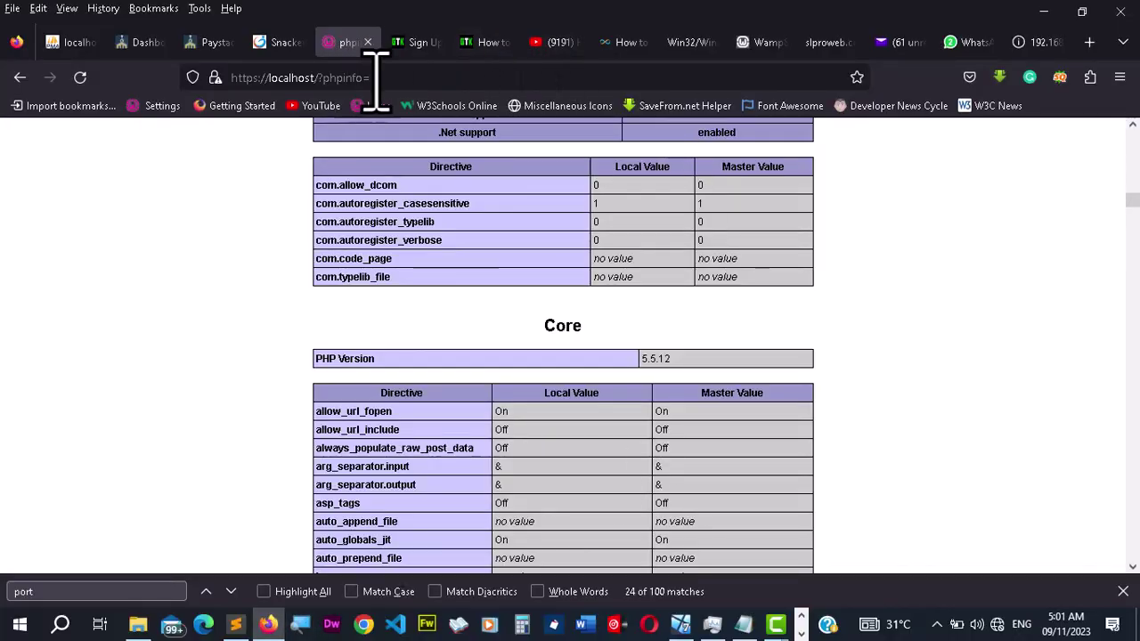
{"action": "left_click", "coordinate": [485, 83]}
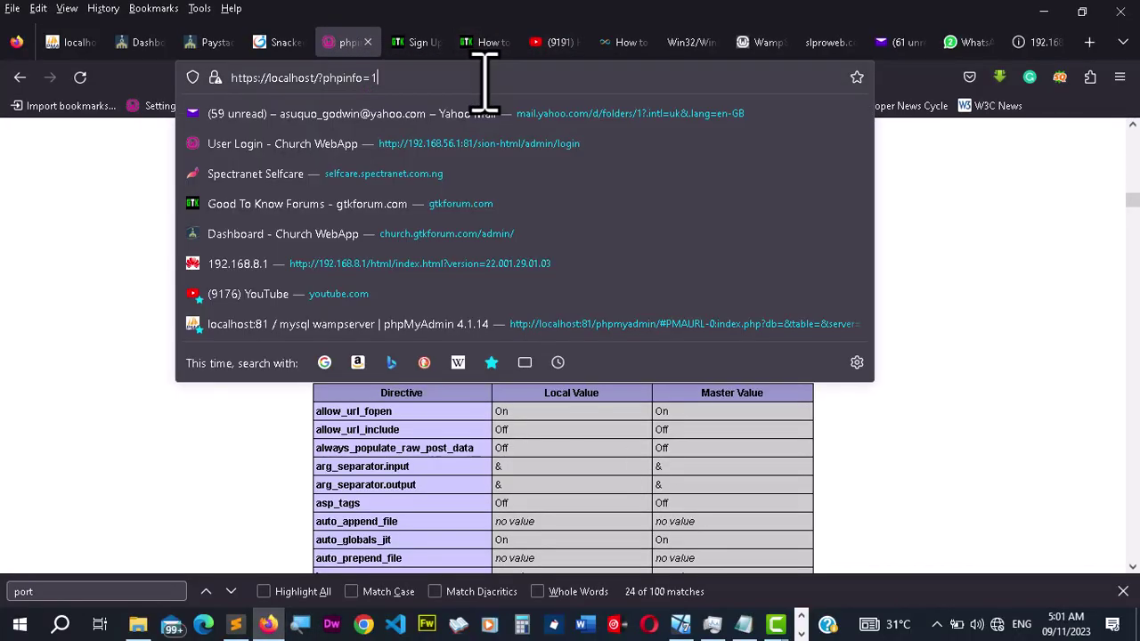
{"action": "left_click_drag", "start_coordinate": [489, 79], "coordinate": [318, 86]}
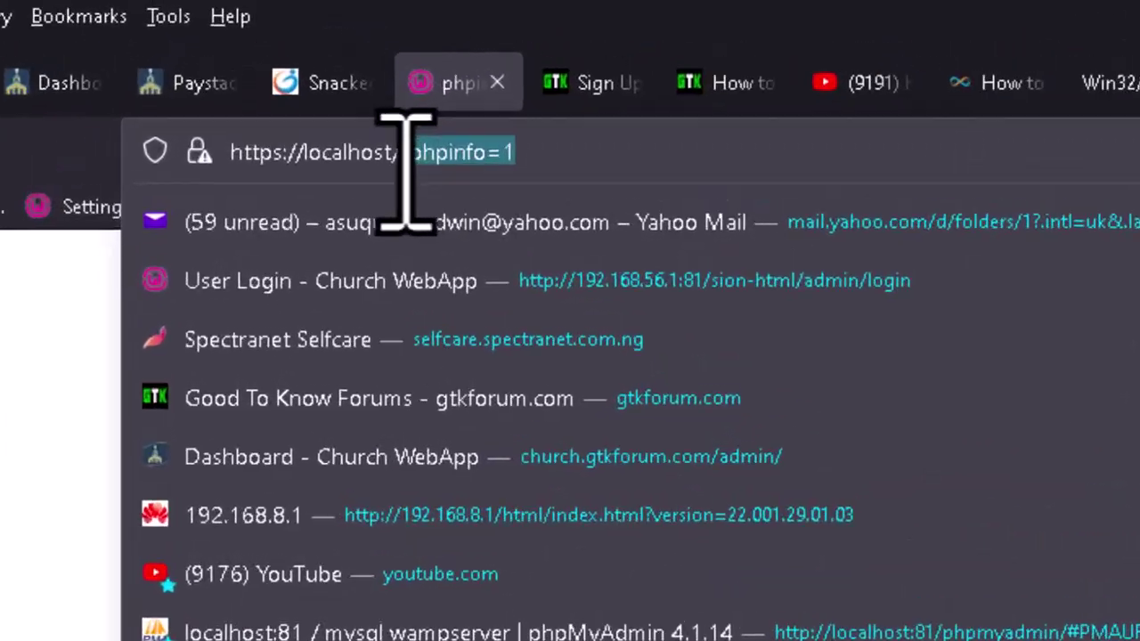
{"action": "left_click_drag", "start_coordinate": [459, 241], "coordinate": [477, 240]}
{"action": "key", "text": "BackSpace"}
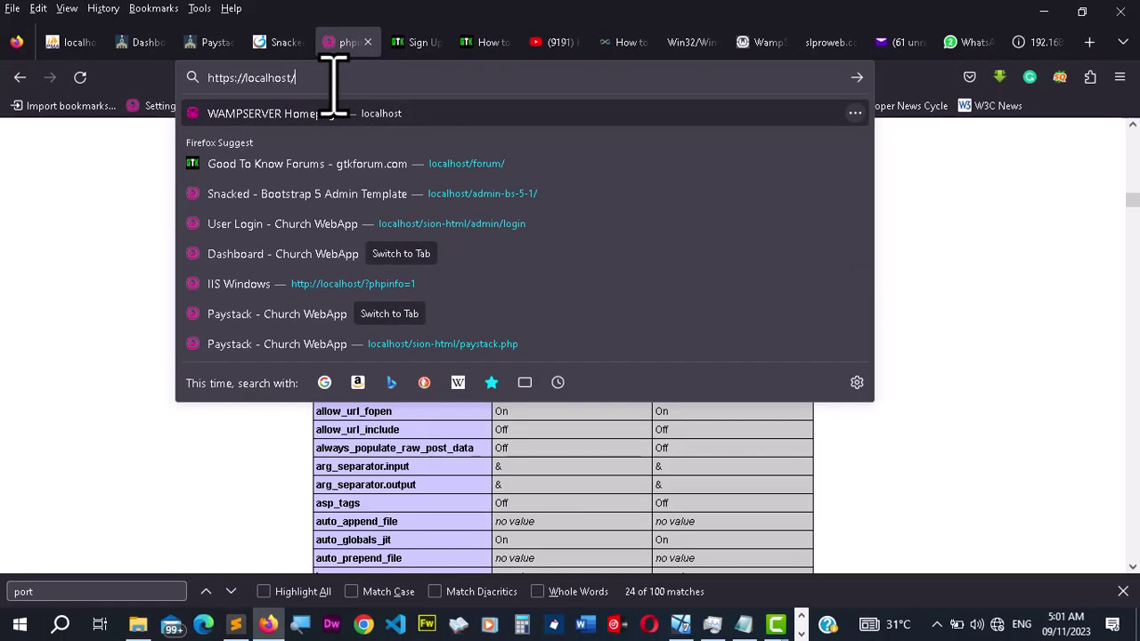
{"action": "key", "text": "Return"}
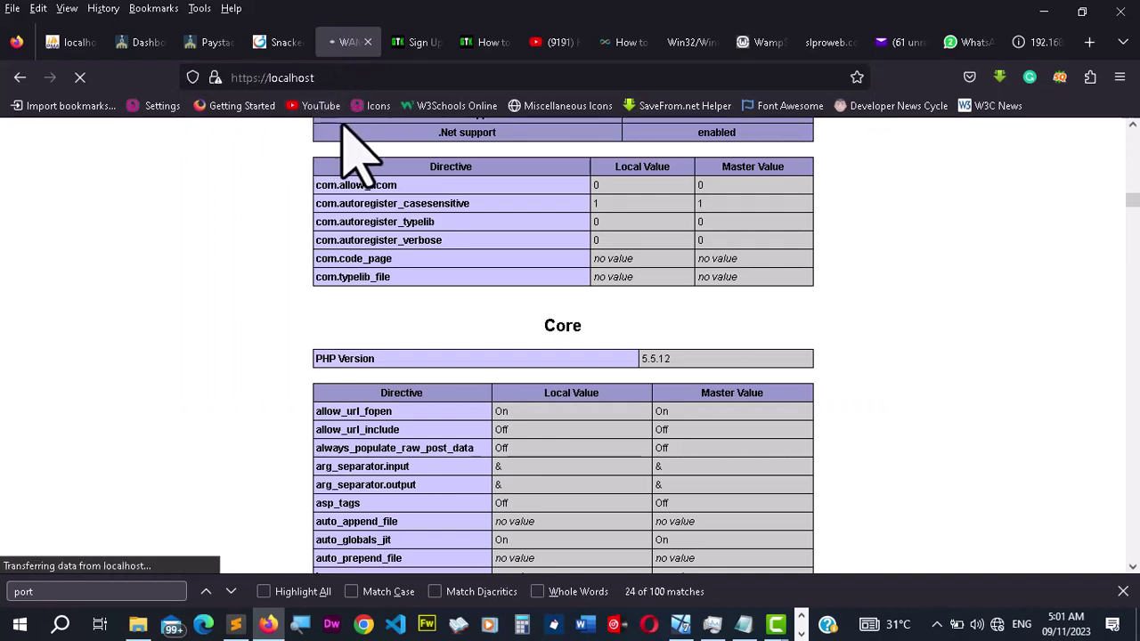
Look through the Your Projects list on the WampServer homepage for a web app to test.
{"action": "scroll", "coordinate": [692, 395], "scroll_direction": "down", "scroll_amount": 8}
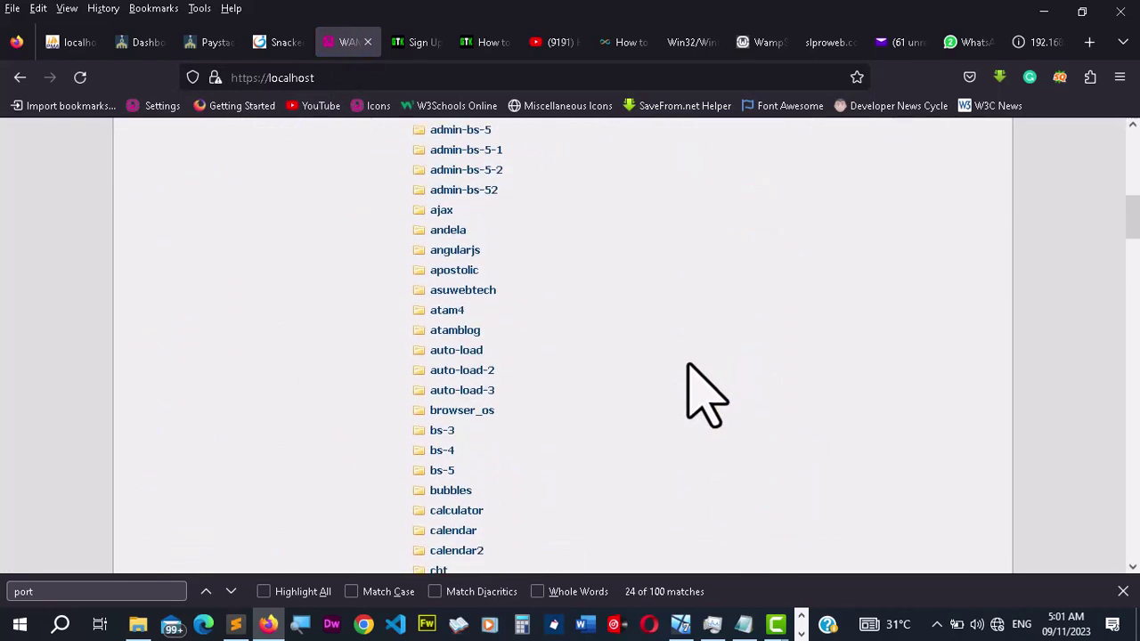
{"action": "scroll", "coordinate": [481, 321], "scroll_direction": "up", "scroll_amount": 3}
{"action": "scroll", "coordinate": [475, 321], "scroll_direction": "down", "scroll_amount": 2}
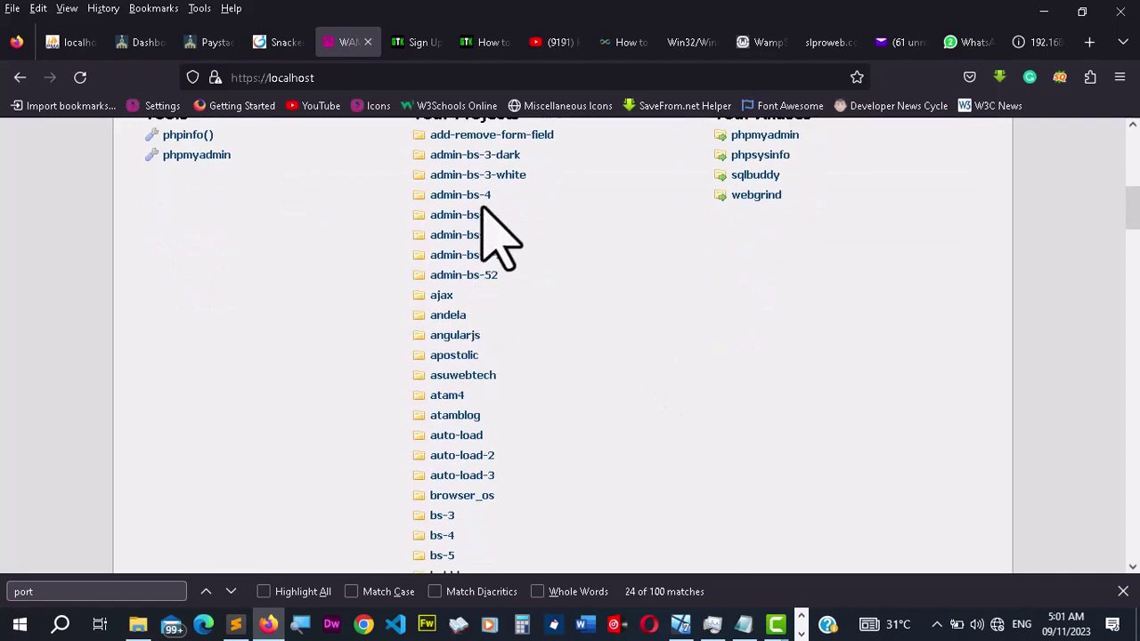
{"action": "scroll", "coordinate": [475, 347], "scroll_direction": "down", "scroll_amount": 5}
{"action": "scroll", "coordinate": [479, 339], "scroll_direction": "up", "scroll_amount": 6}
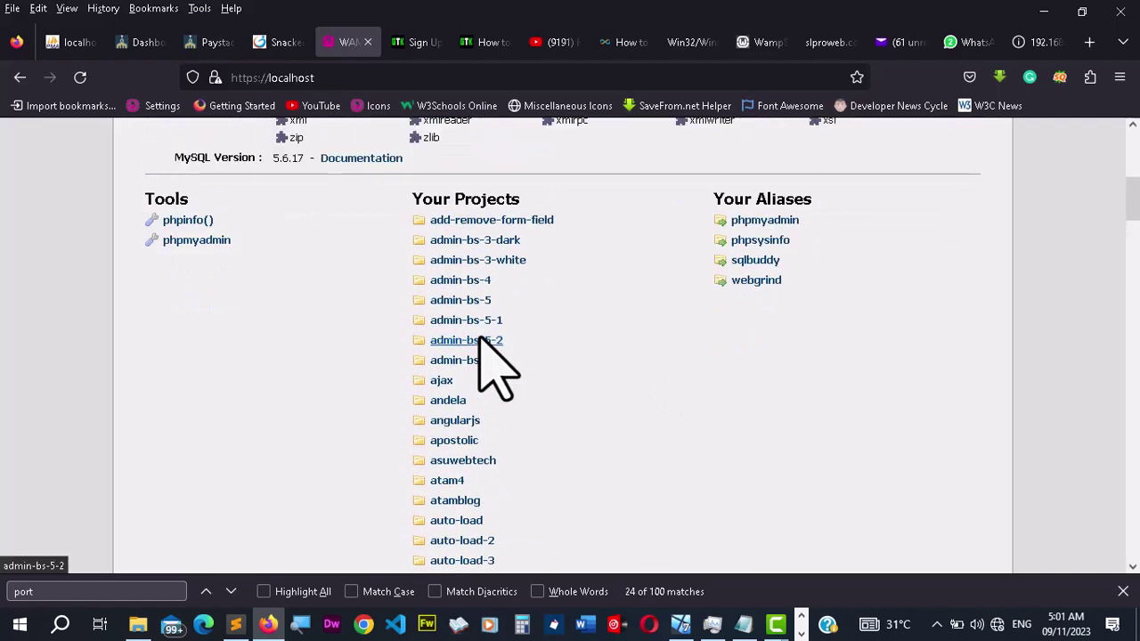
{"action": "scroll", "coordinate": [514, 314], "scroll_direction": "down", "scroll_amount": 2}
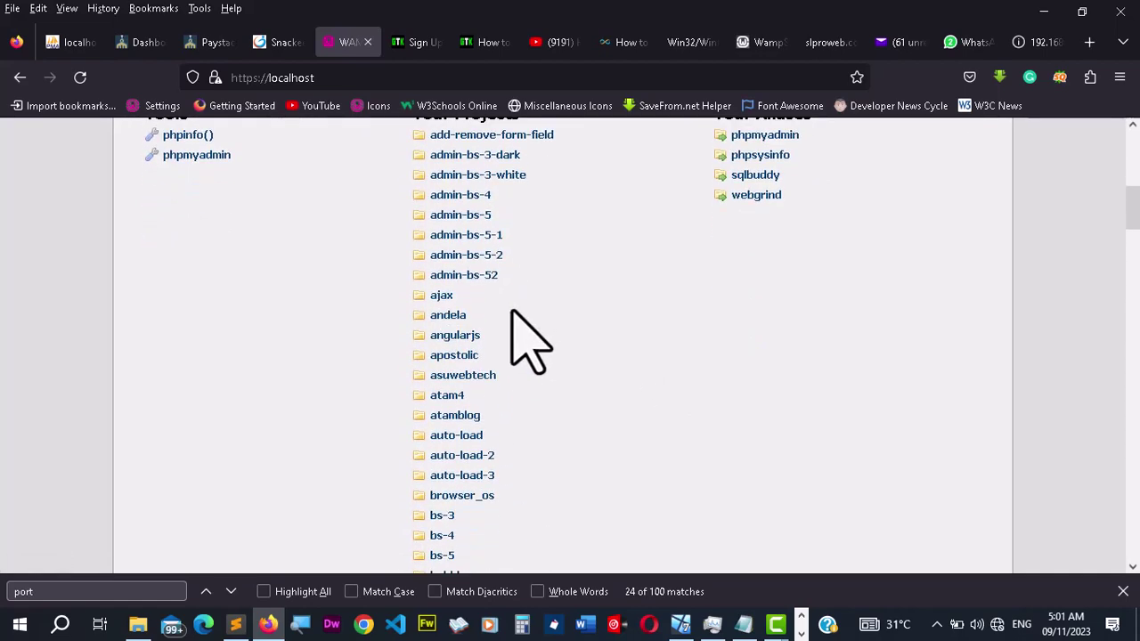
Copy the project name admin-bs-3-dark from the Your Projects list on the WampServer homepage.
{"action": "scroll", "coordinate": [530, 343], "scroll_direction": "up", "scroll_amount": 2}
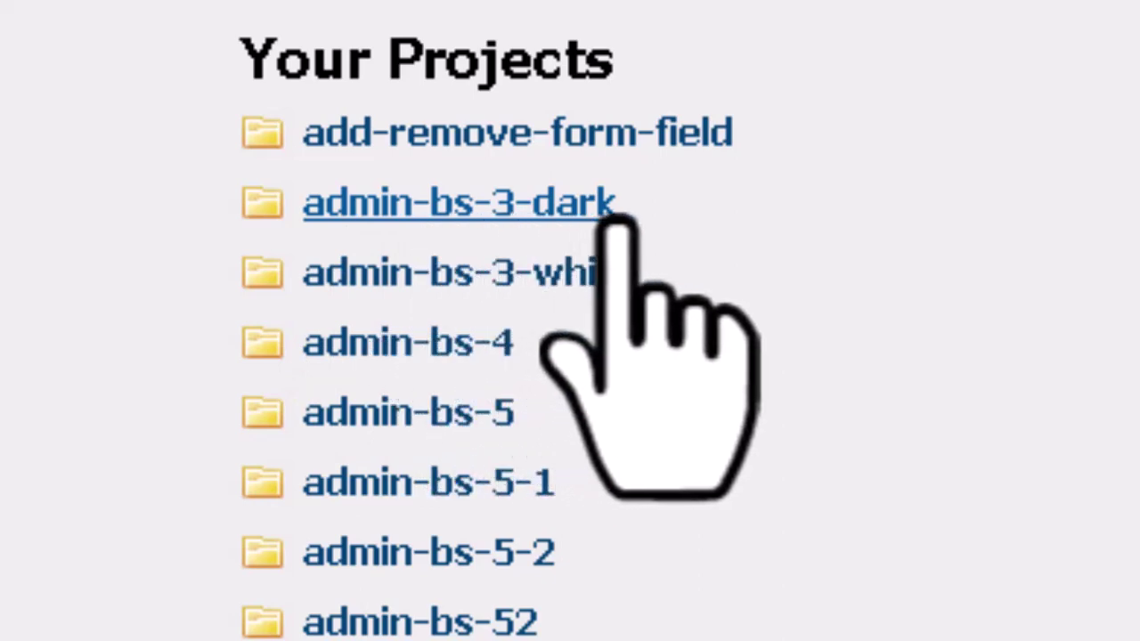
{"action": "left_click_drag", "start_coordinate": [630, 206], "coordinate": [304, 224]}
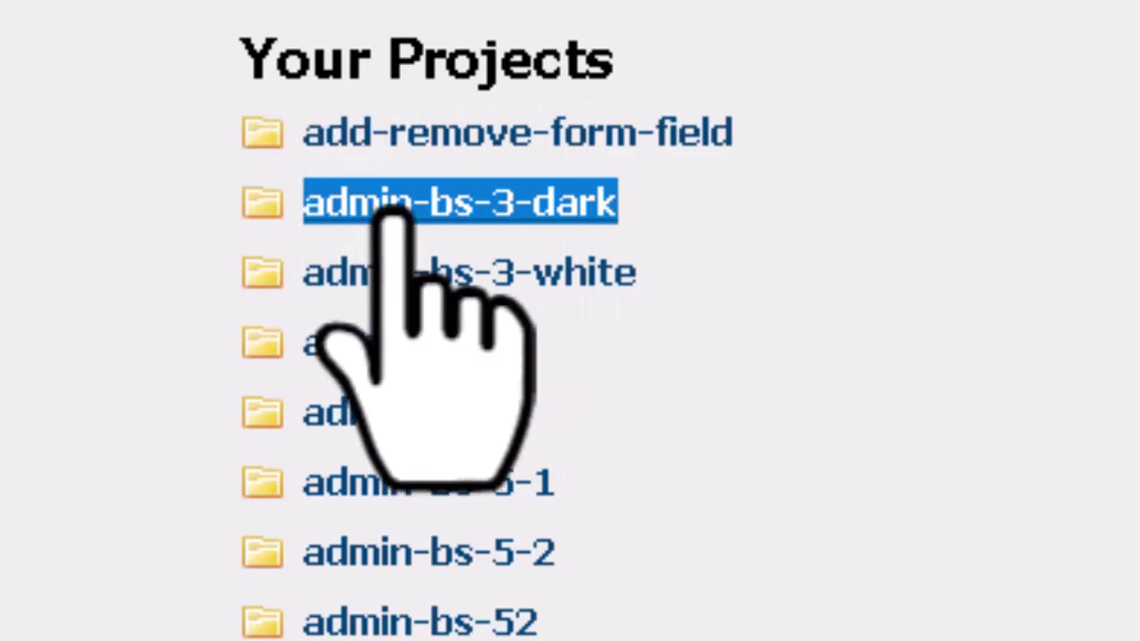
{"action": "right_click", "coordinate": [399, 218]}
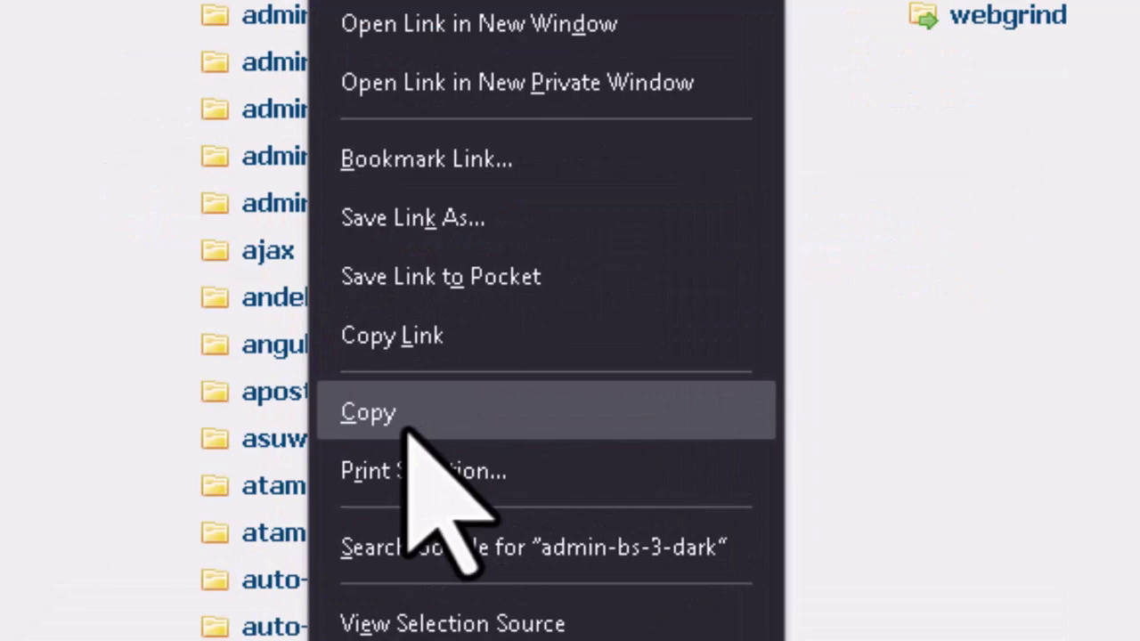
{"action": "left_click", "coordinate": [408, 428]}
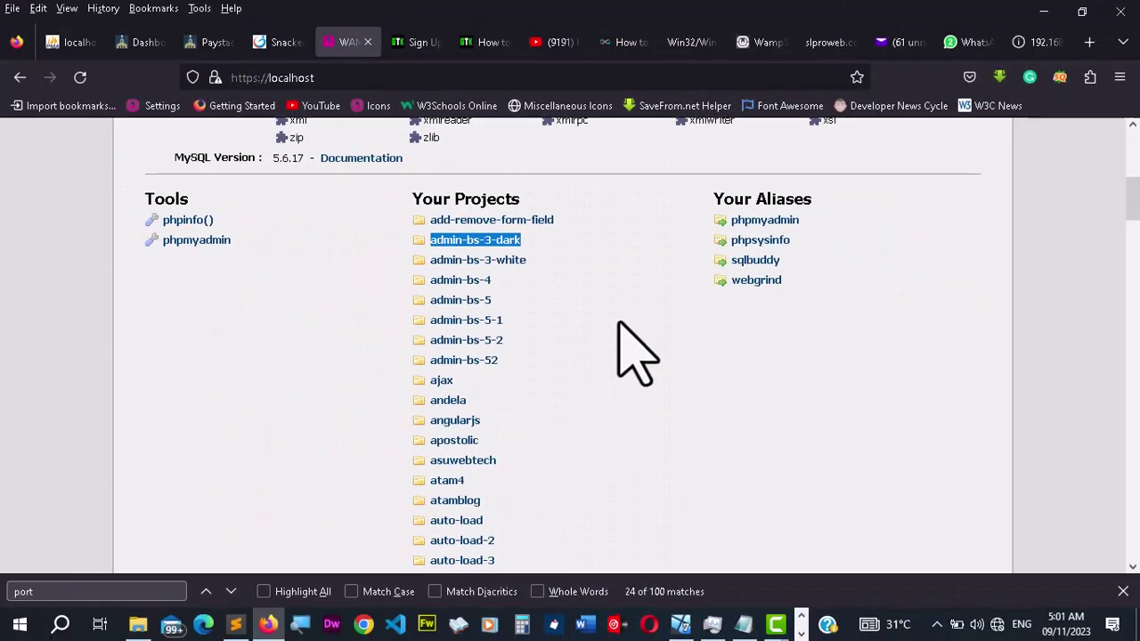
Switch to Notepad, check the Ethernet 5 IPv4 address in Command Prompt, and extend the Require ip line's address to 192.168.56.1/admin-bs-3-dark.
{"action": "left_click", "coordinate": [745, 625]}
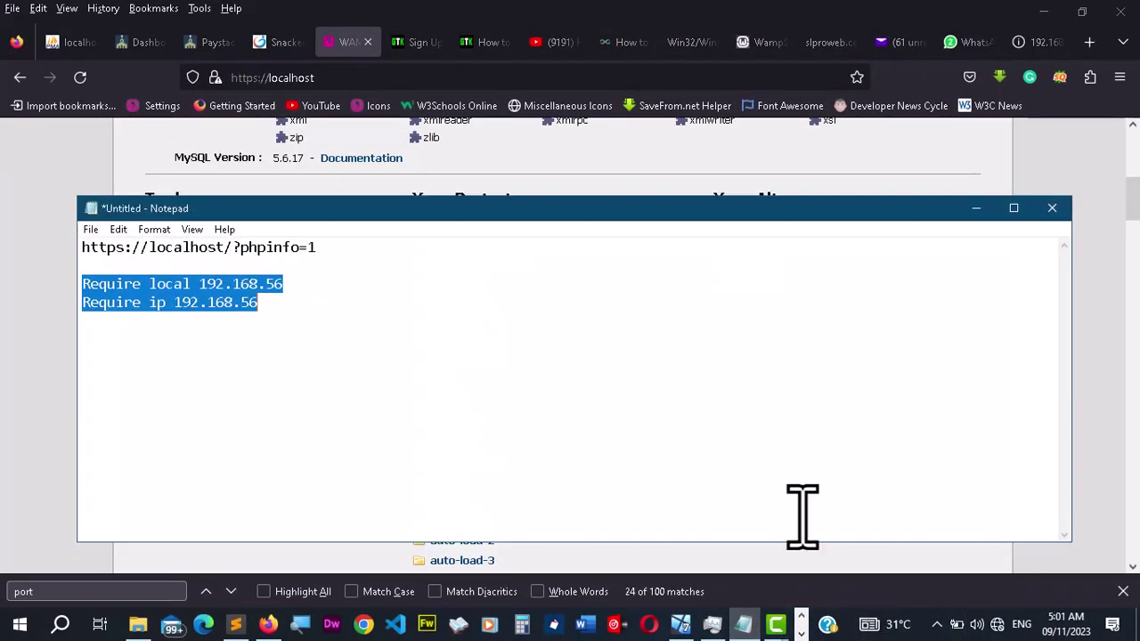
{"action": "left_click", "coordinate": [307, 326]}
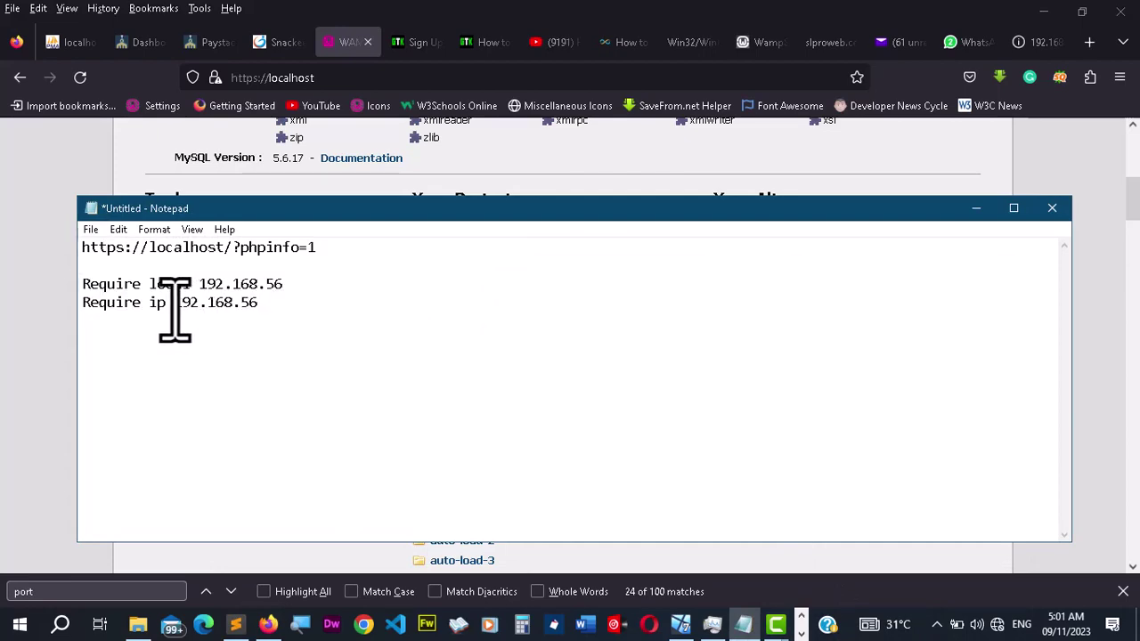
{"action": "left_click_drag", "start_coordinate": [173, 302], "coordinate": [261, 307]}
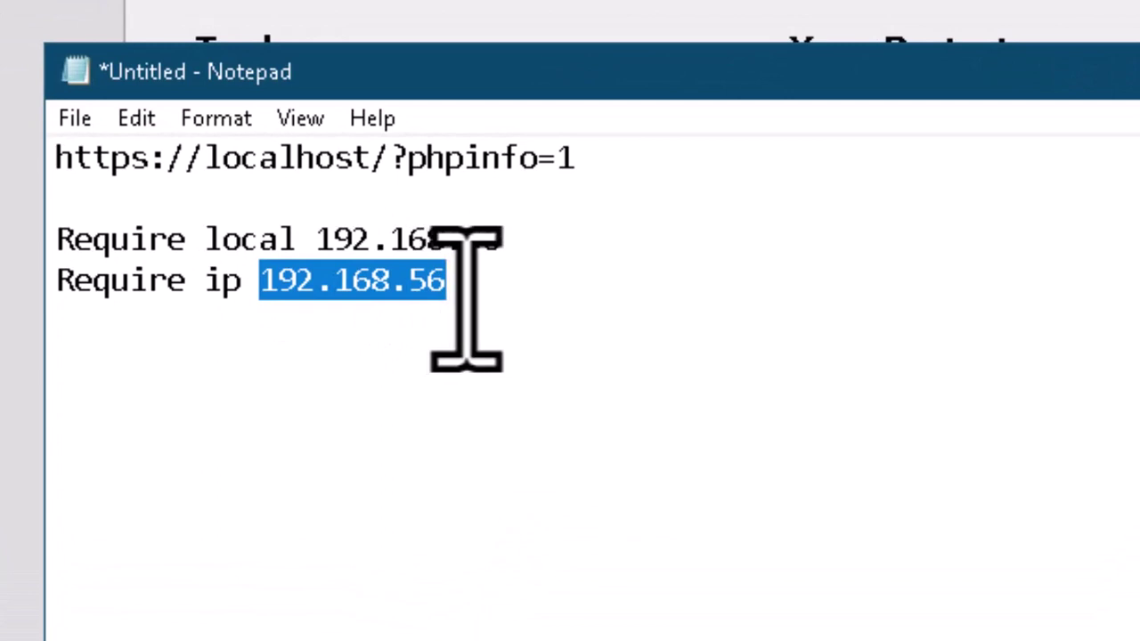
{"action": "left_click", "coordinate": [468, 293]}
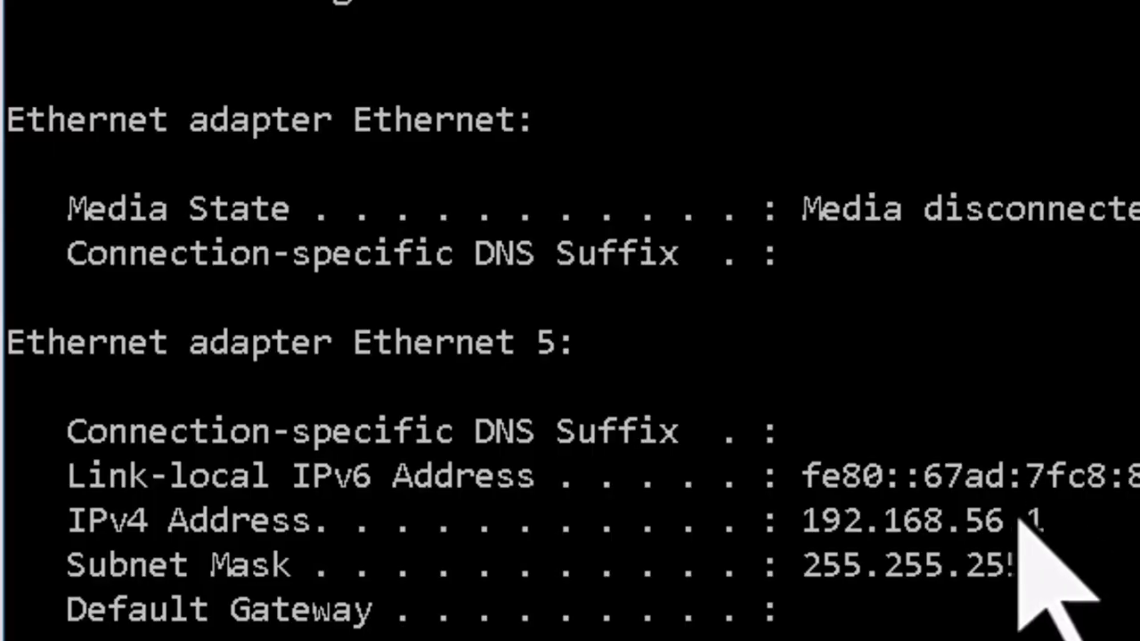
{"action": "left_click_drag", "start_coordinate": [806, 524], "coordinate": [1039, 524]}
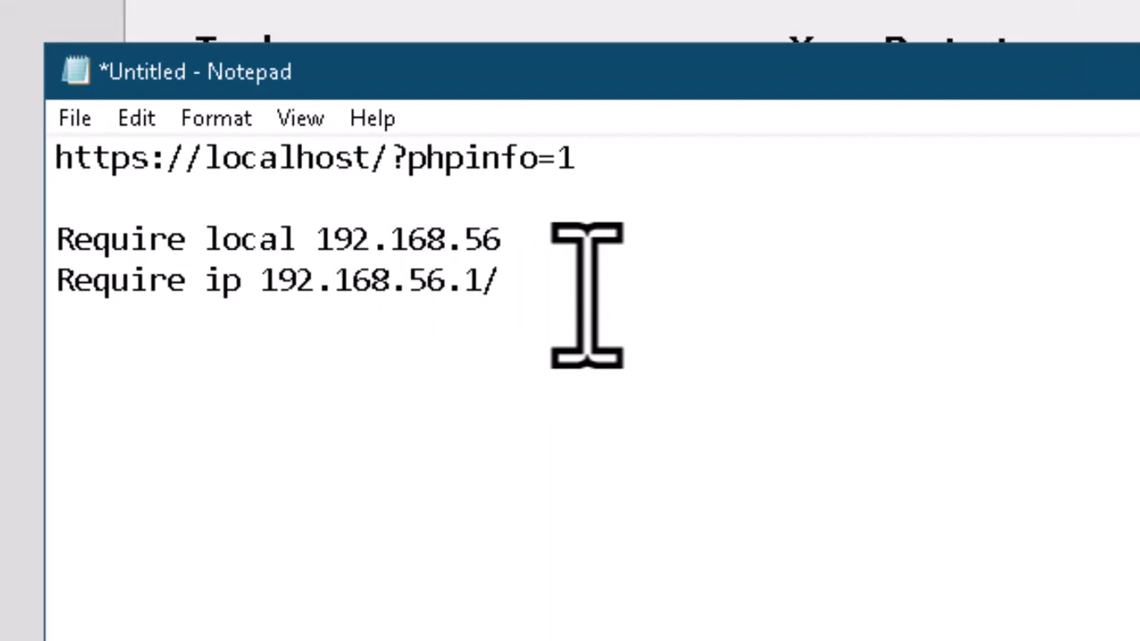
{"action": "key", "text": "ctrl+v"}
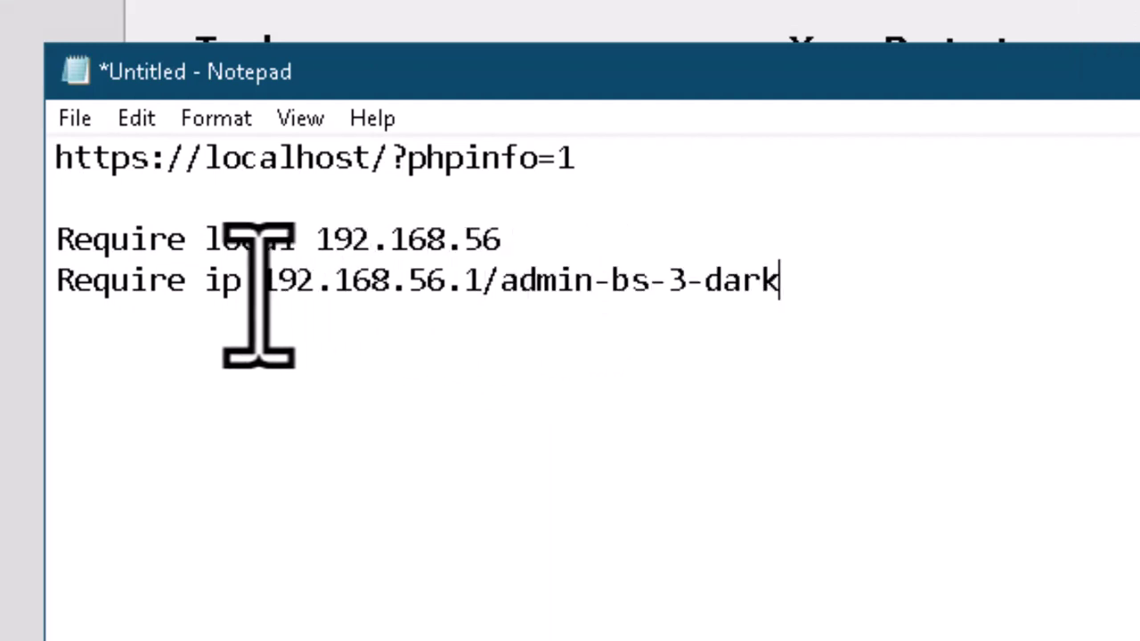
{"action": "left_click_drag", "start_coordinate": [259, 288], "coordinate": [448, 301]}
{"action": "key", "text": "Delete"}
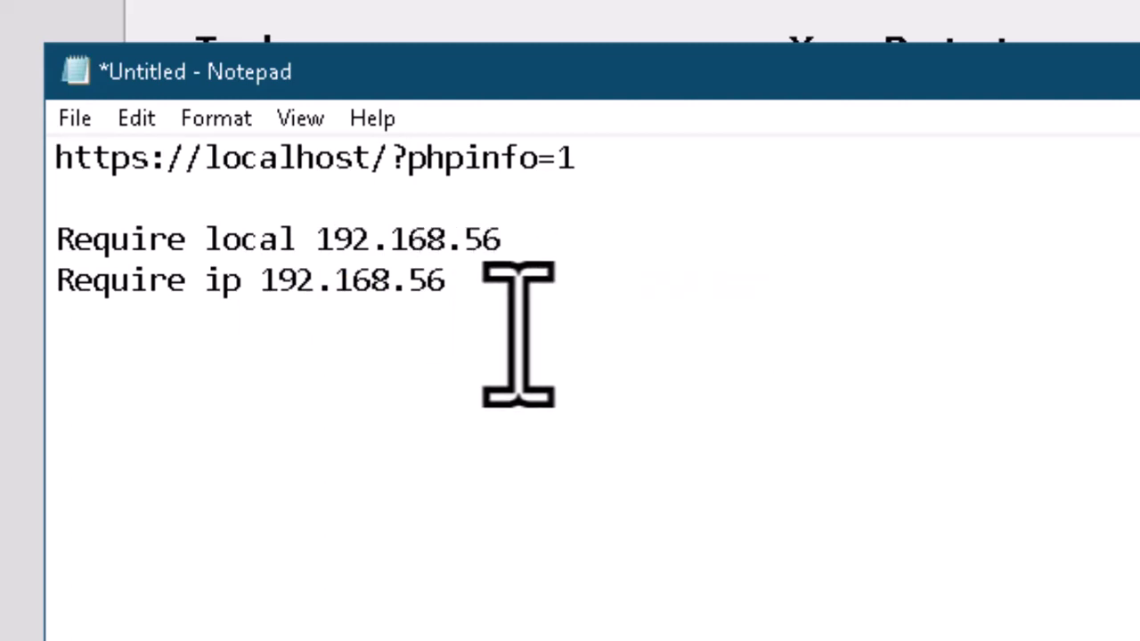
{"action": "key", "text": "ctrl+v"}
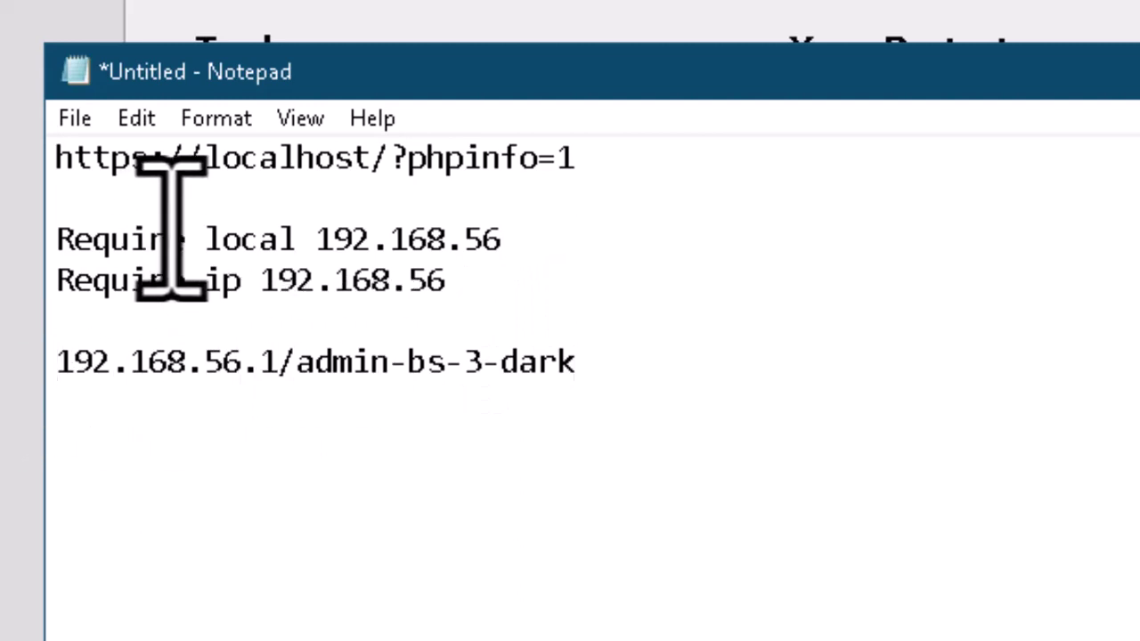
{"action": "left_click_drag", "start_coordinate": [203, 174], "coordinate": [45, 172]}
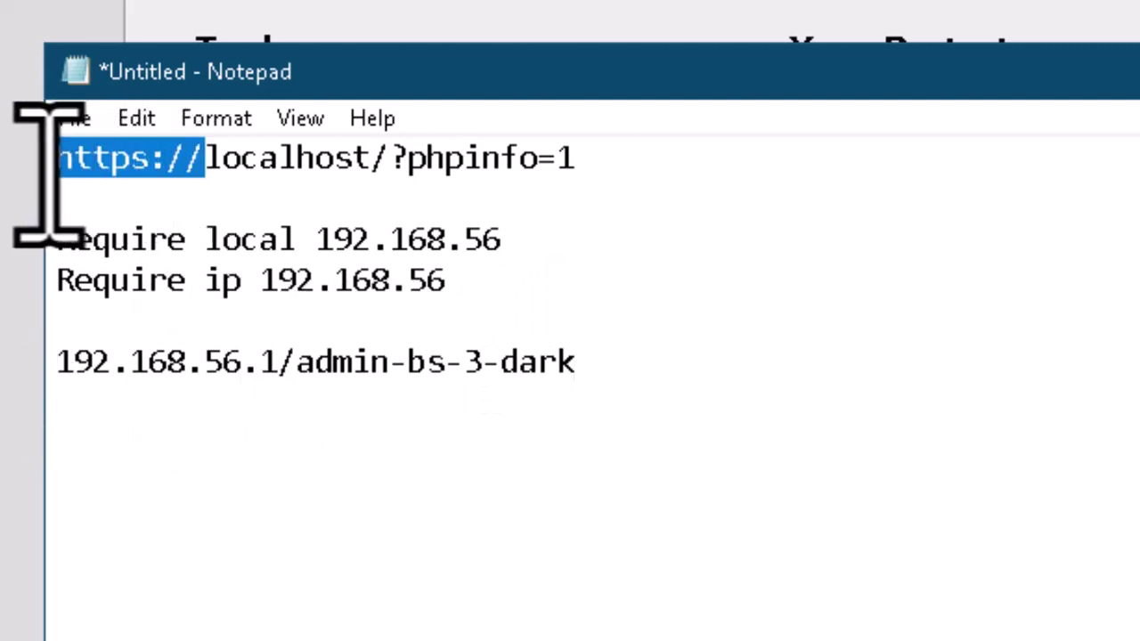
{"action": "left_click", "coordinate": [58, 378]}
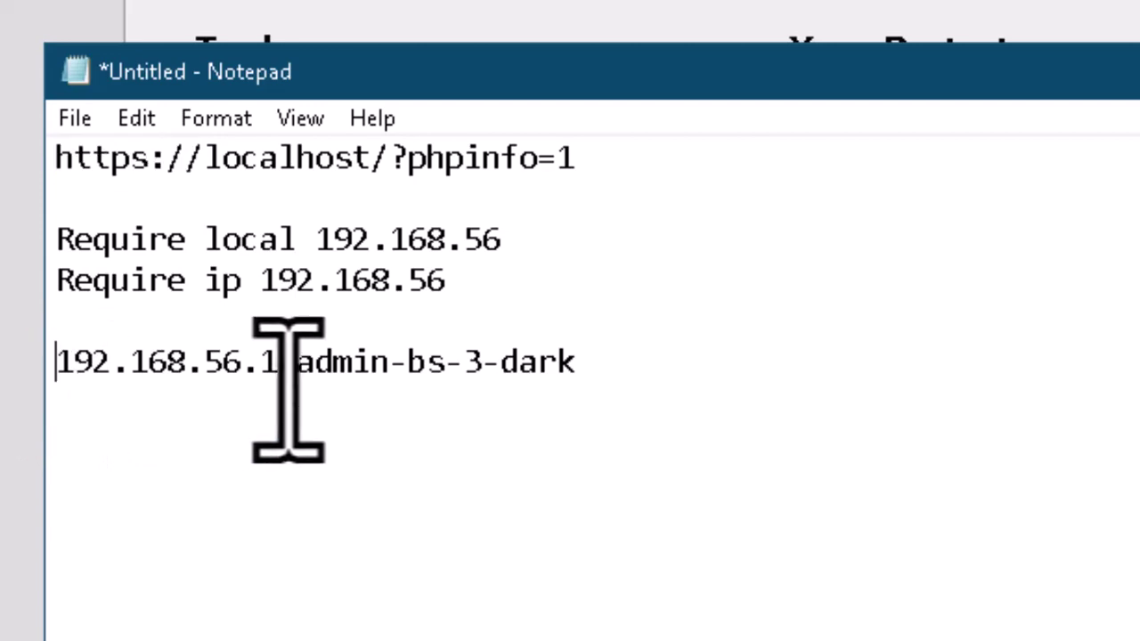
{"action": "key", "text": "ctrl+v"}
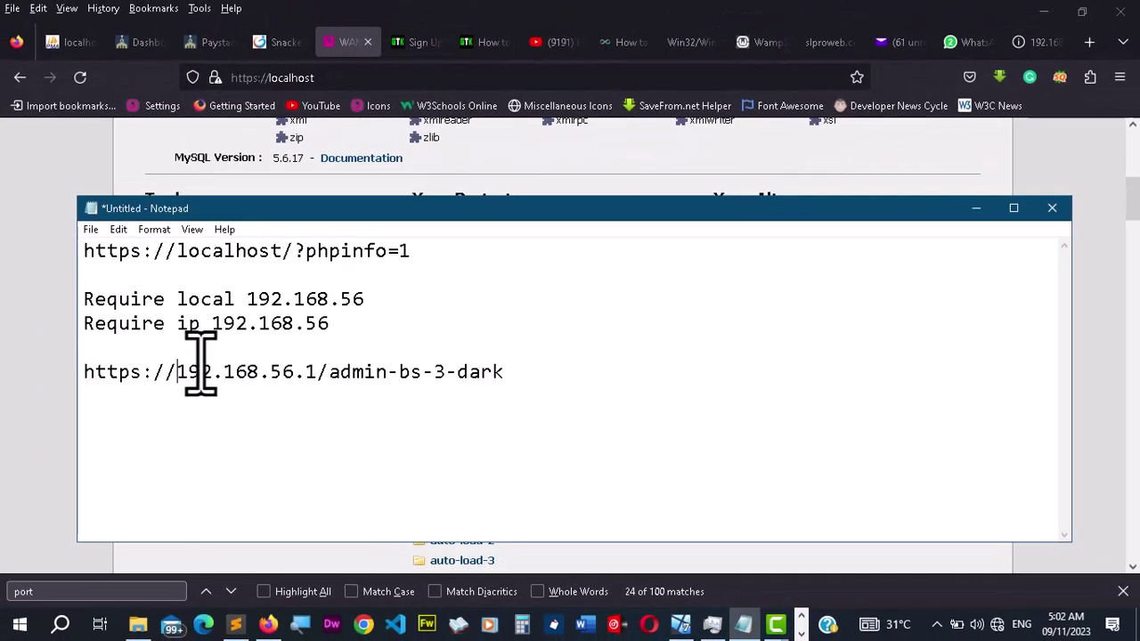
Enlarge the Notepad text and examine the new web app address, highlighting its https prefix.
{"action": "scroll", "coordinate": [201, 365], "scroll_direction": "up", "scroll_amount": 3, "text": "ctrl"}
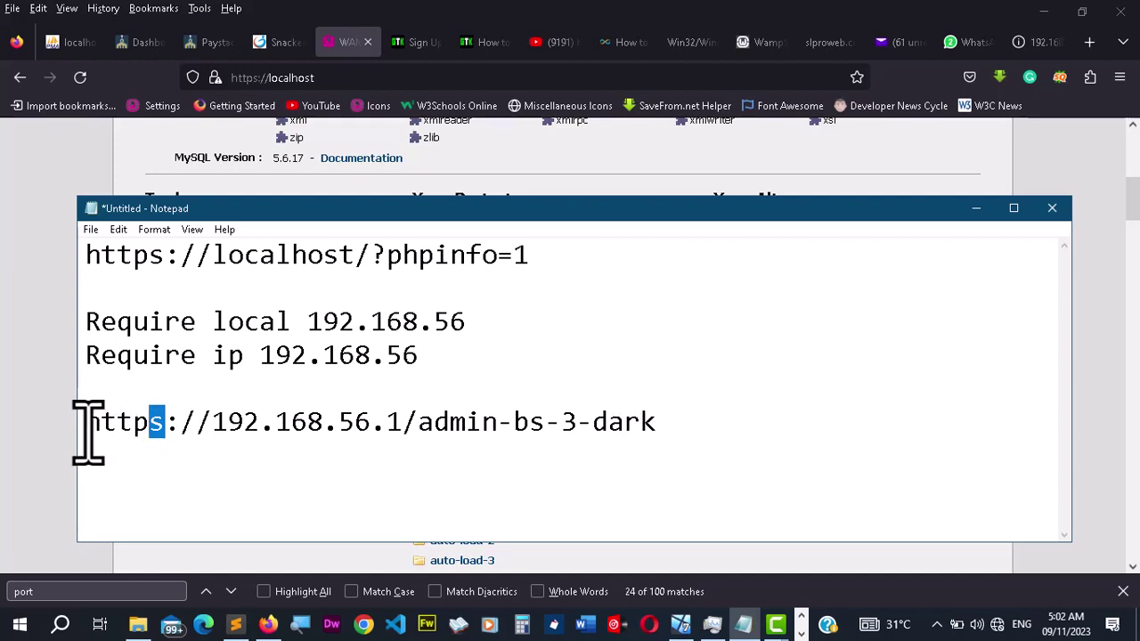
{"action": "left_click_drag", "start_coordinate": [87, 431], "coordinate": [137, 430]}
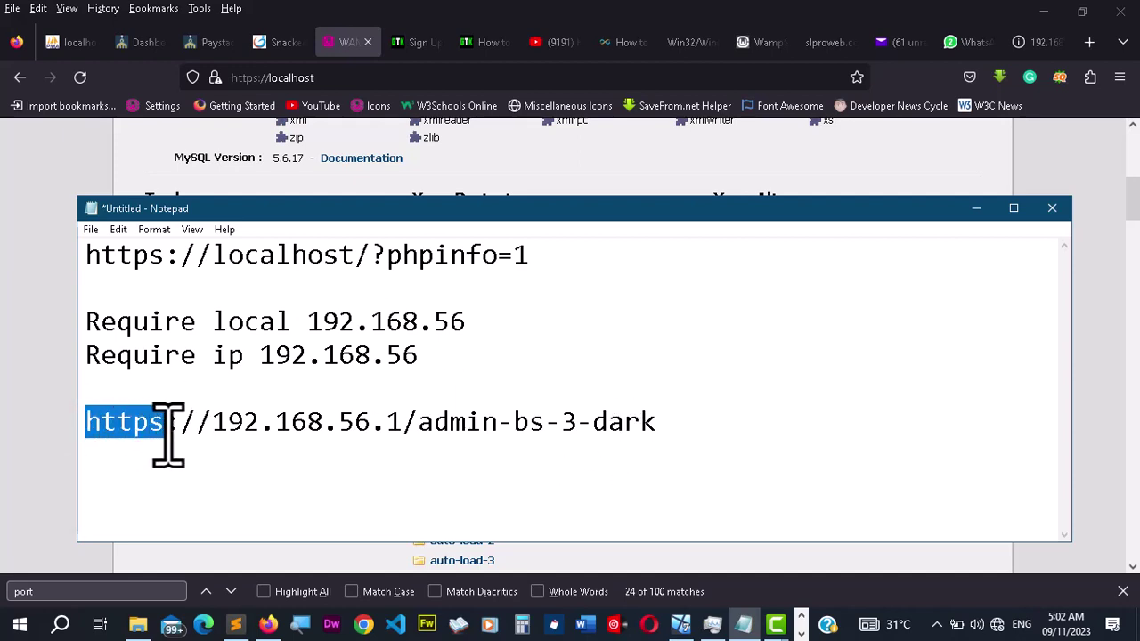
{"action": "left_click", "coordinate": [227, 437]}
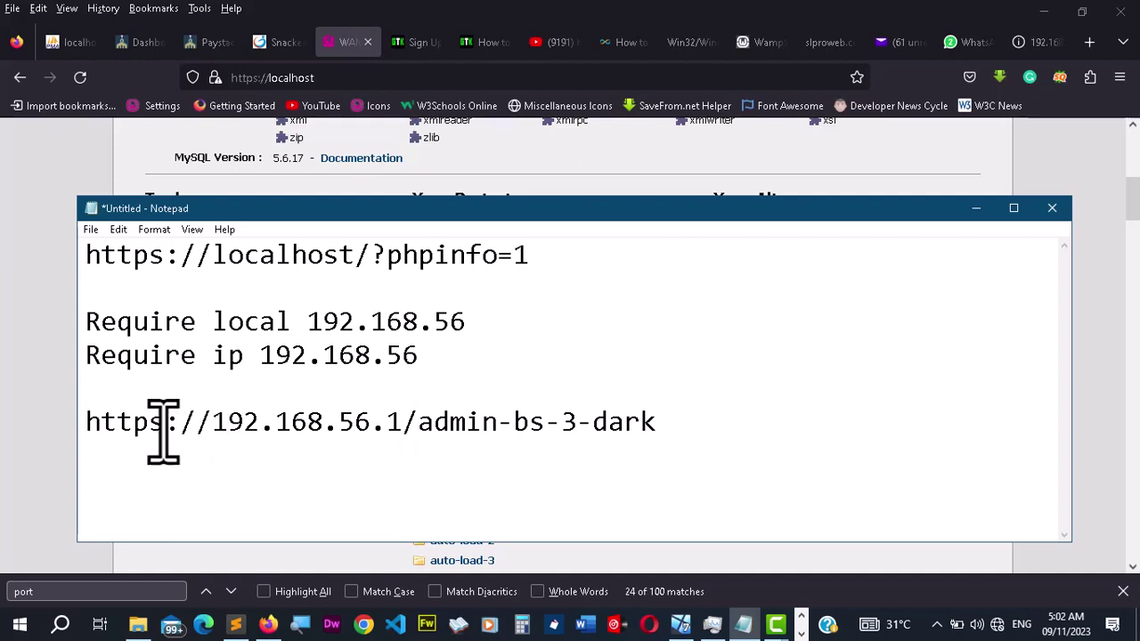
{"action": "left_click_drag", "start_coordinate": [137, 430], "coordinate": [82, 430]}
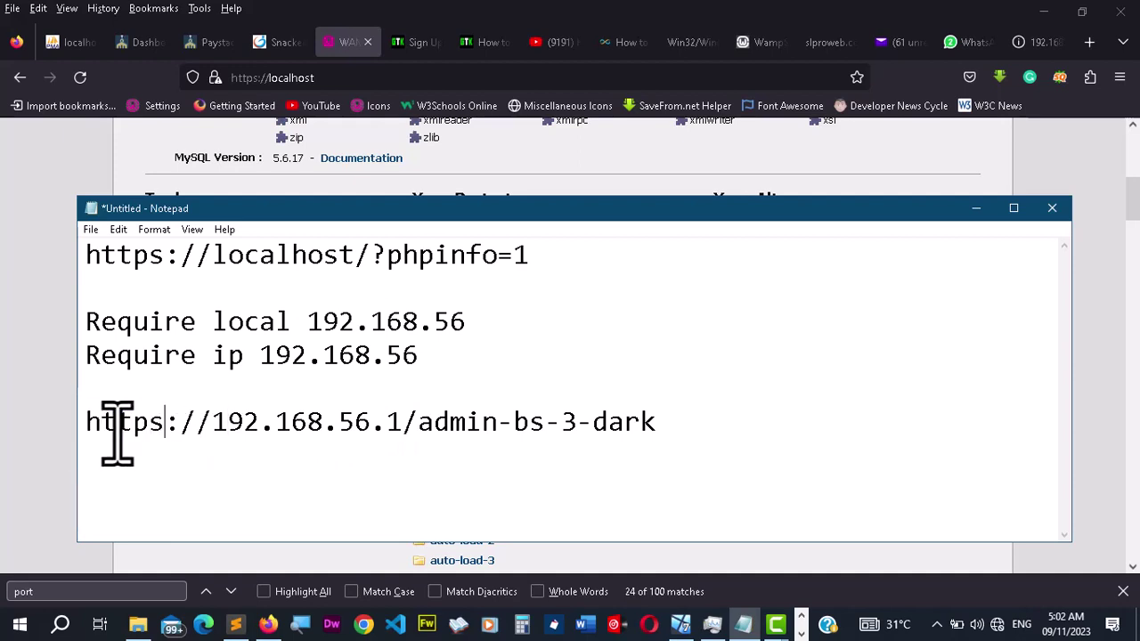
{"action": "left_click_drag", "start_coordinate": [163, 431], "coordinate": [89, 430]}
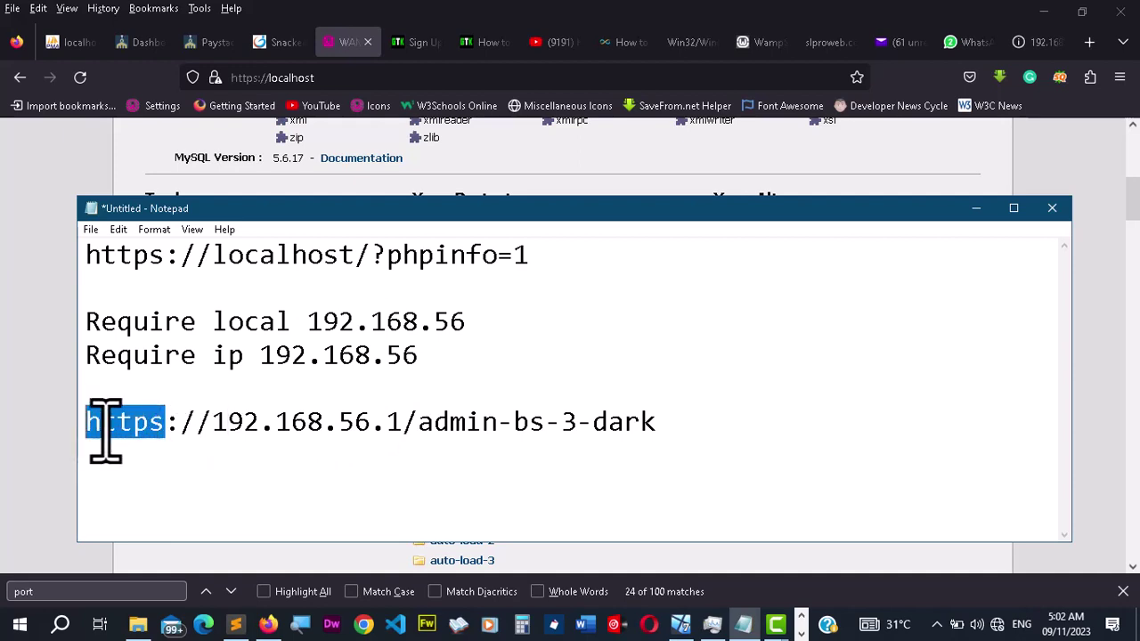
{"action": "left_click", "coordinate": [516, 436]}
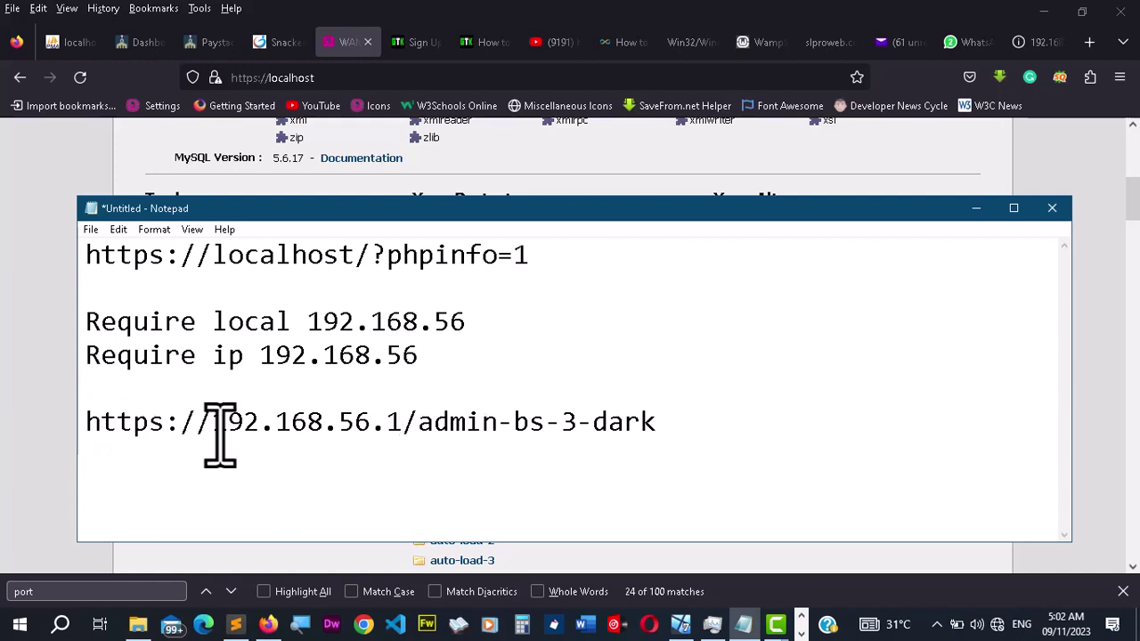
{"action": "left_click_drag", "start_coordinate": [165, 435], "coordinate": [85, 431]}
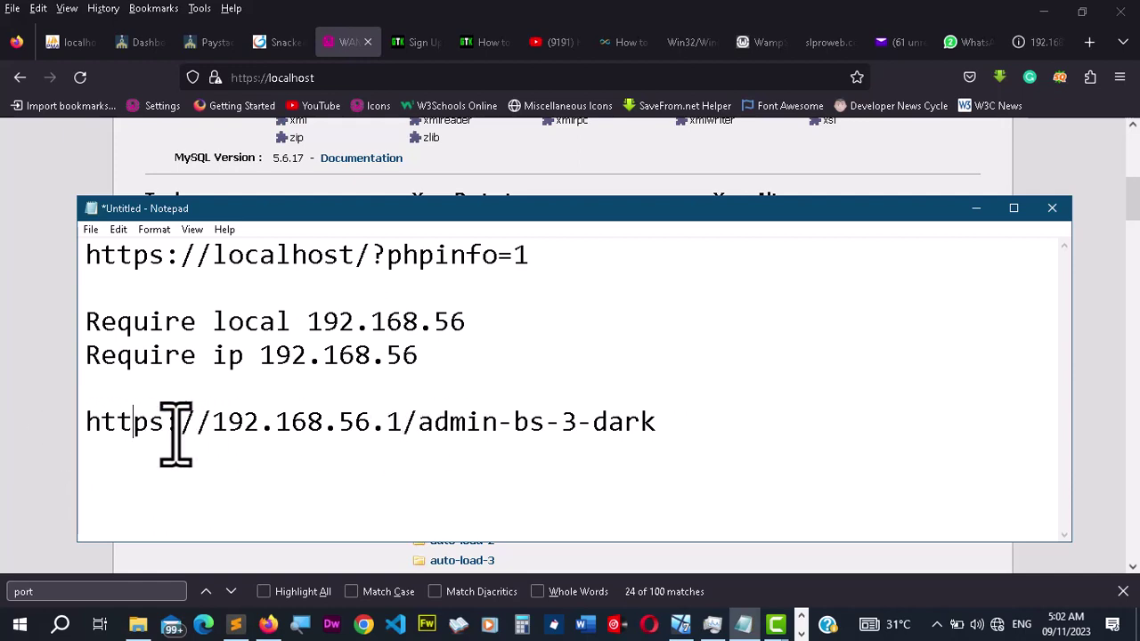
{"action": "left_click_drag", "start_coordinate": [162, 429], "coordinate": [83, 428]}
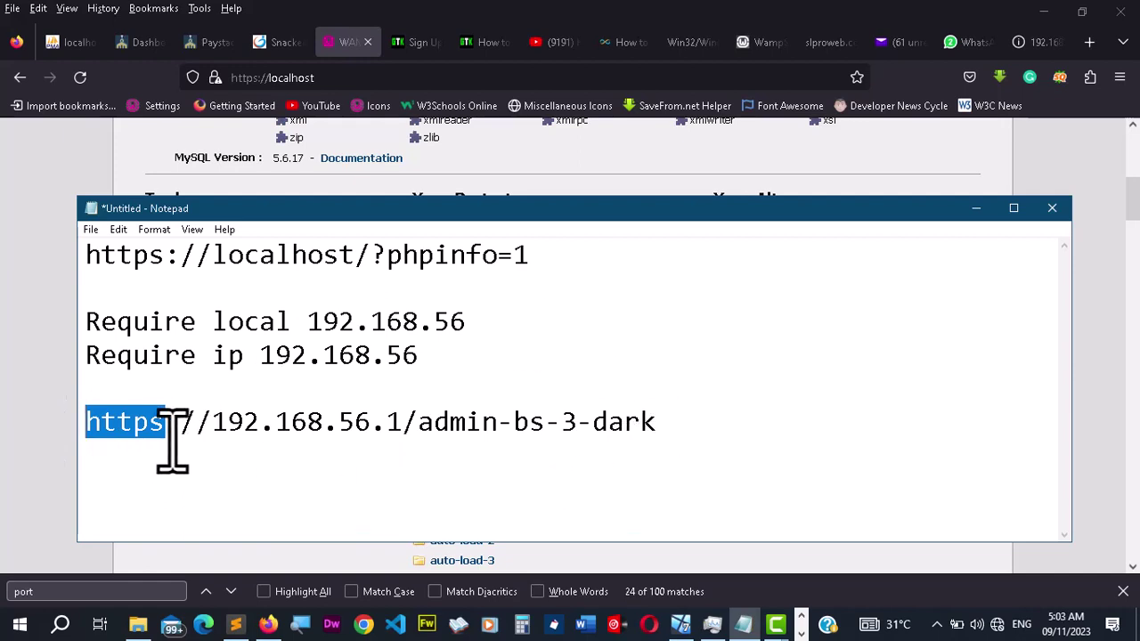
{"action": "left_click_drag", "start_coordinate": [138, 427], "coordinate": [78, 431]}
{"action": "left_click", "coordinate": [339, 430]}
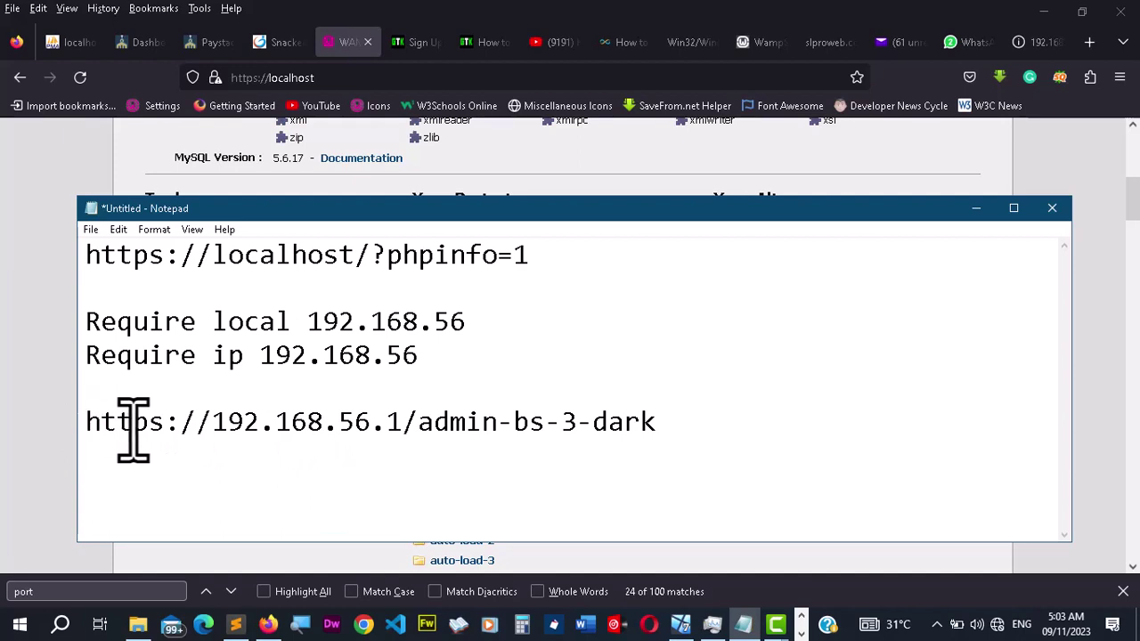
{"action": "left_click_drag", "start_coordinate": [125, 429], "coordinate": [85, 429]}
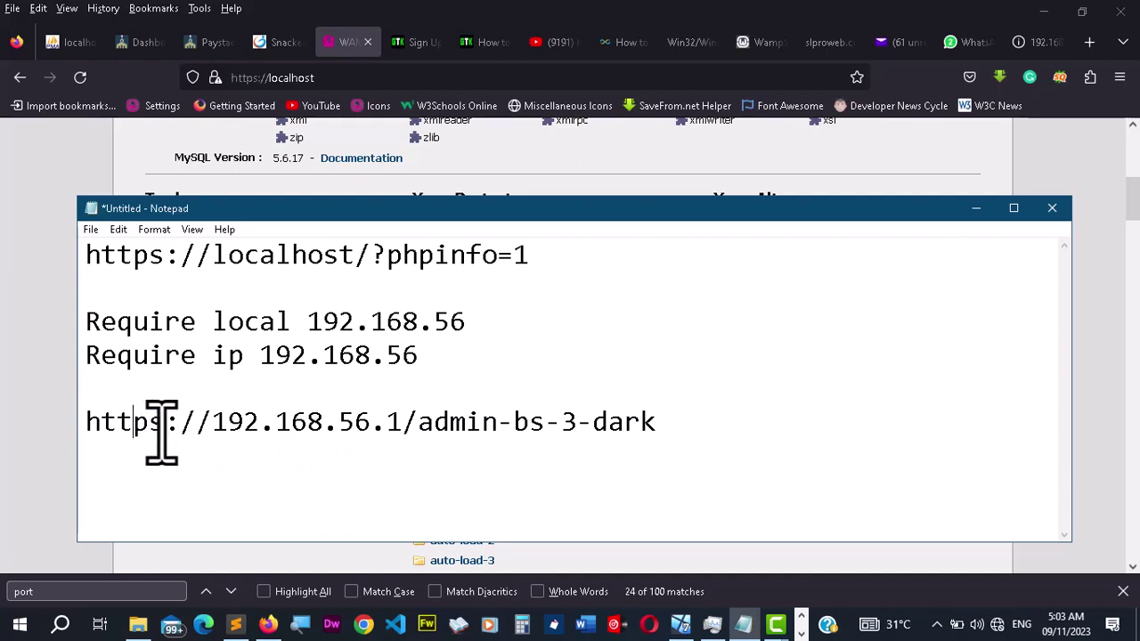
{"action": "left_click_drag", "start_coordinate": [160, 427], "coordinate": [91, 427]}
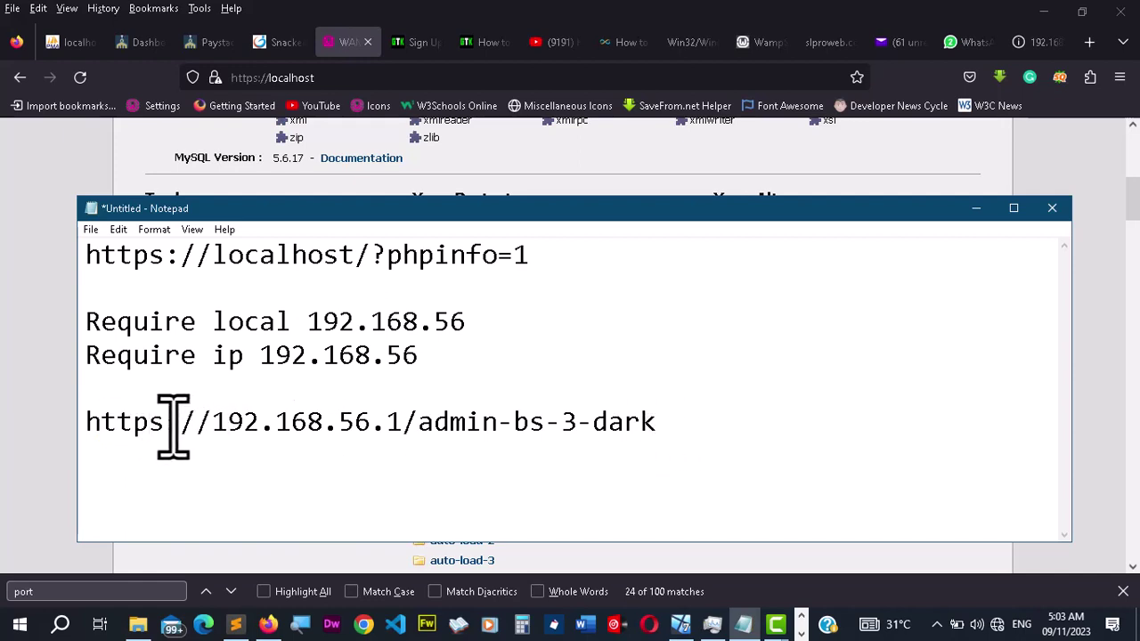
{"action": "left_click_drag", "start_coordinate": [167, 425], "coordinate": [72, 422]}
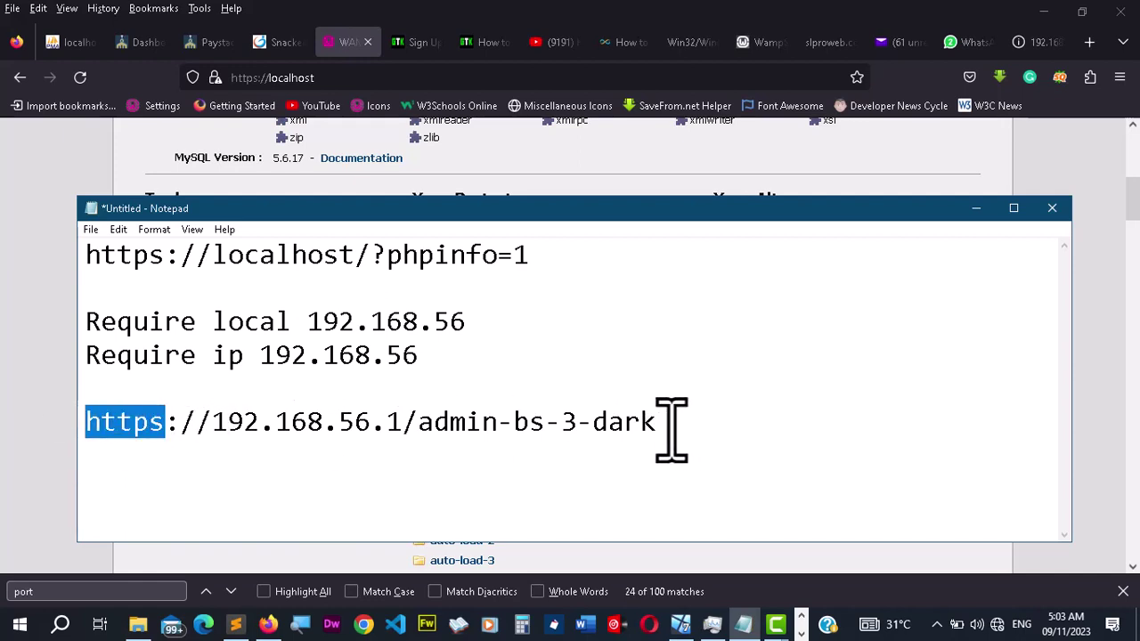
{"action": "left_click_drag", "start_coordinate": [669, 428], "coordinate": [97, 427]}
{"action": "left_click", "coordinate": [228, 426]}
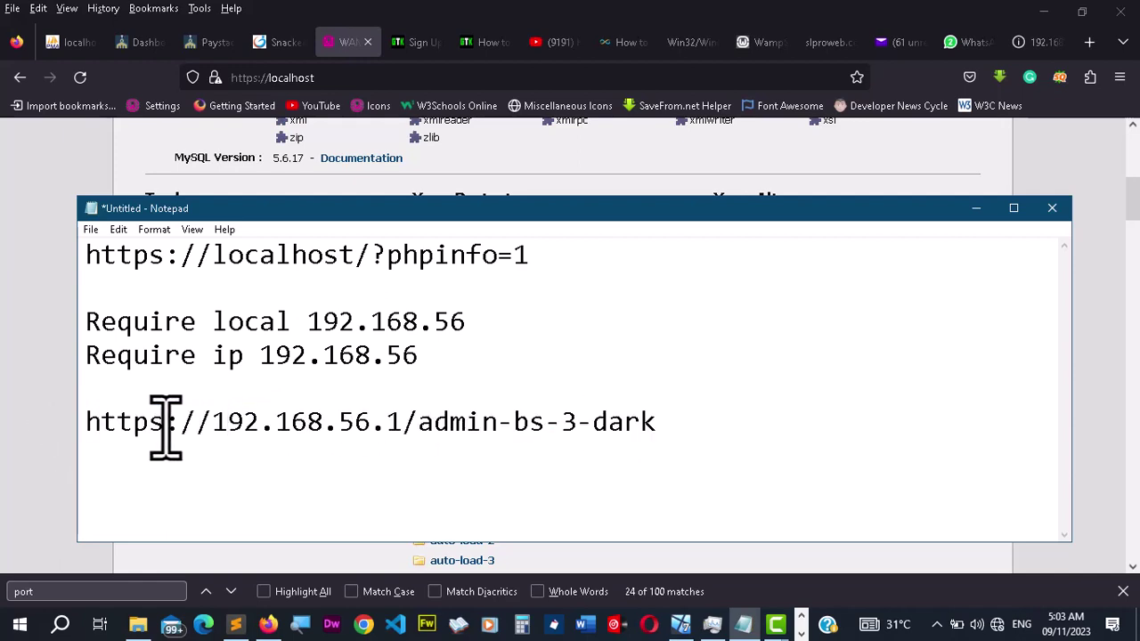
{"action": "left_click_drag", "start_coordinate": [166, 426], "coordinate": [56, 428]}
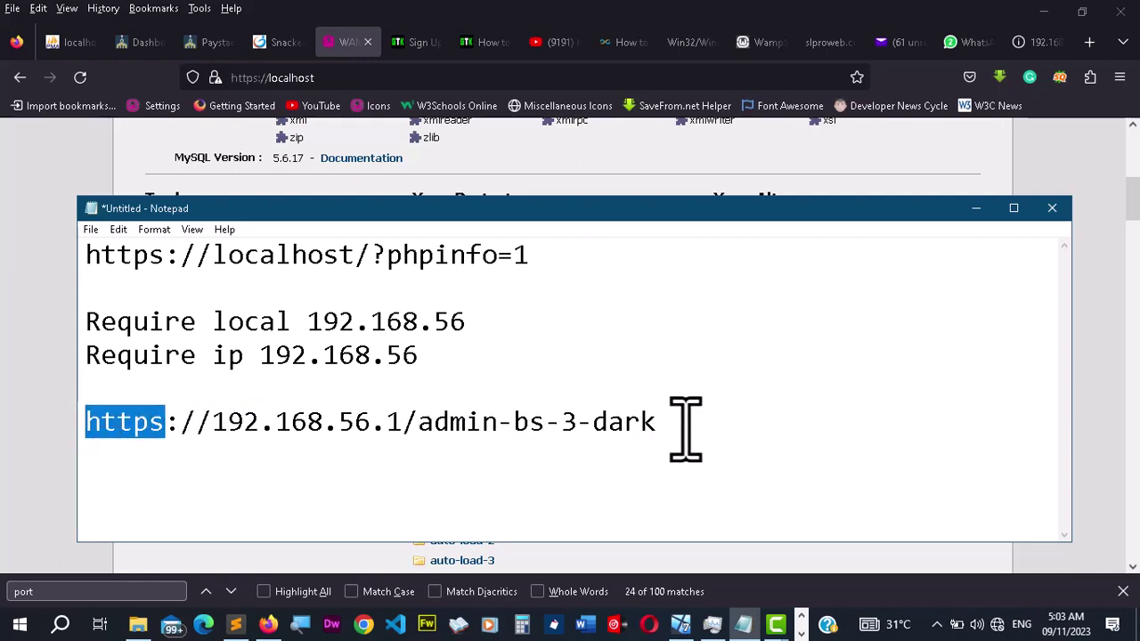
{"action": "left_click_drag", "start_coordinate": [657, 427], "coordinate": [81, 433]}
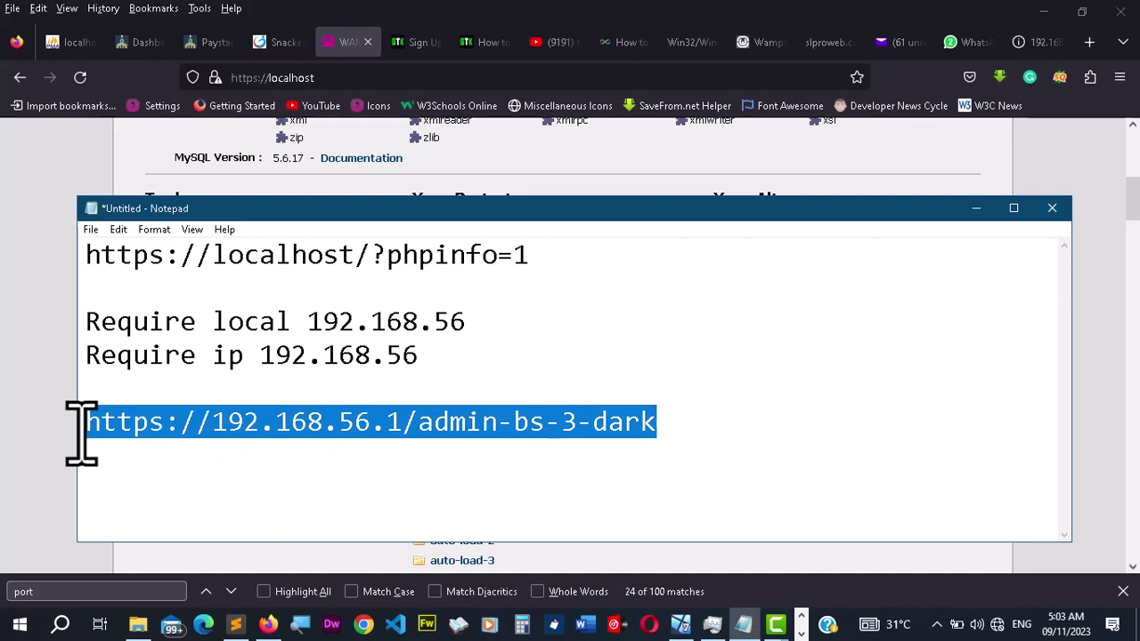
{"action": "left_click", "coordinate": [212, 428]}
{"action": "left_click_drag", "start_coordinate": [659, 433], "coordinate": [40, 434]}
{"action": "key", "text": "ctrl+c"}
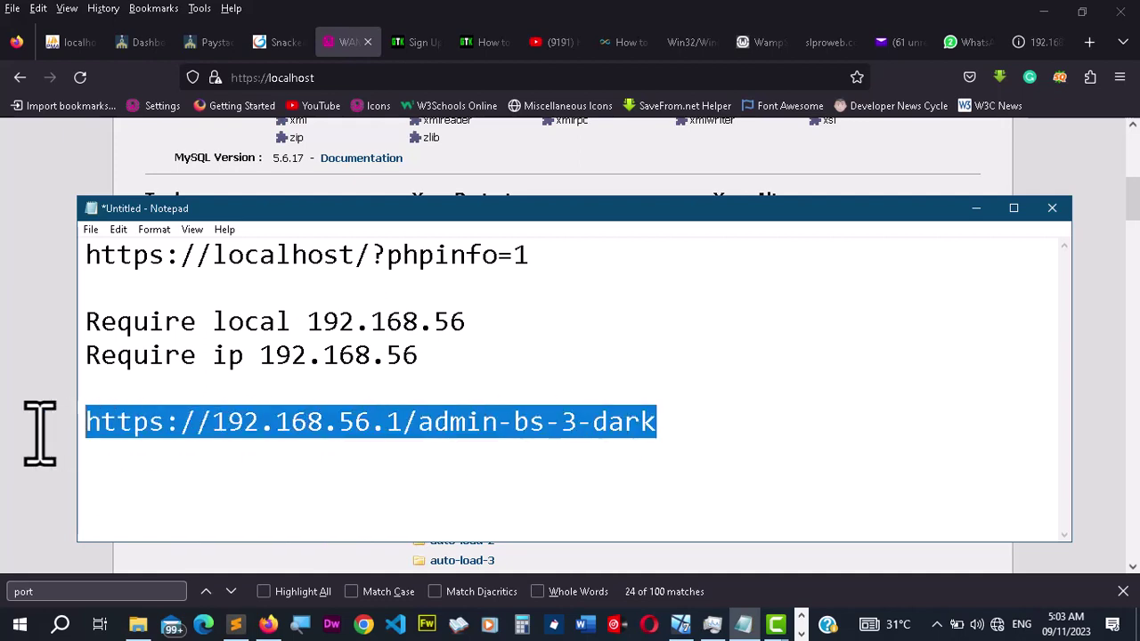
{"action": "left_click", "coordinate": [336, 52]}
{"action": "right_click", "coordinate": [343, 55]}
{"action": "left_click", "coordinate": [368, 65]}
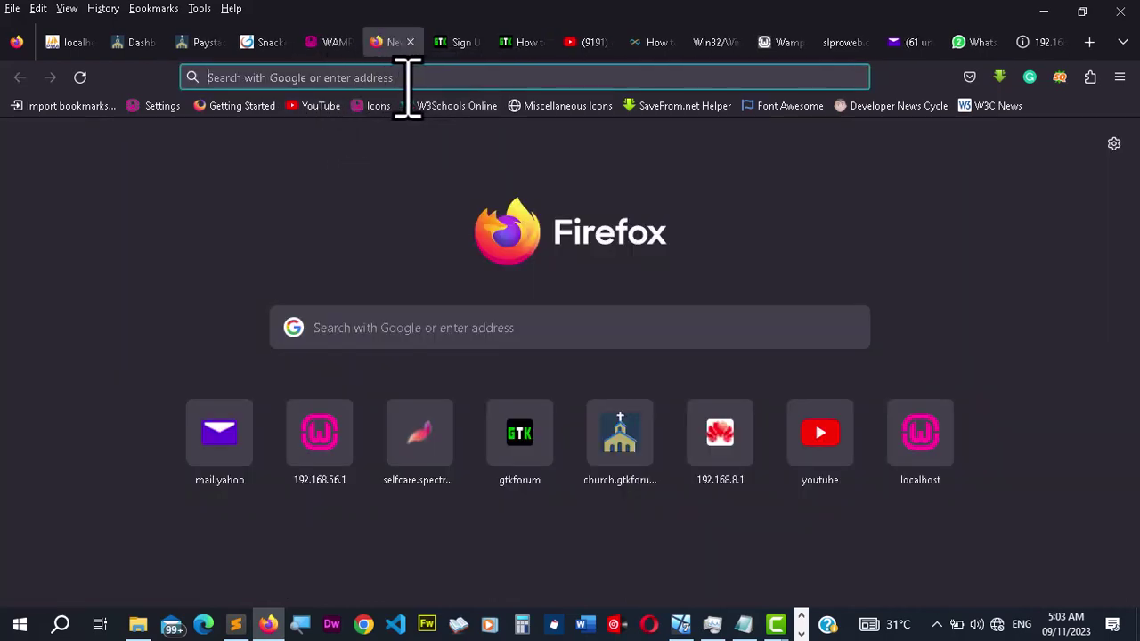
{"action": "key", "text": "ctrl+v"}
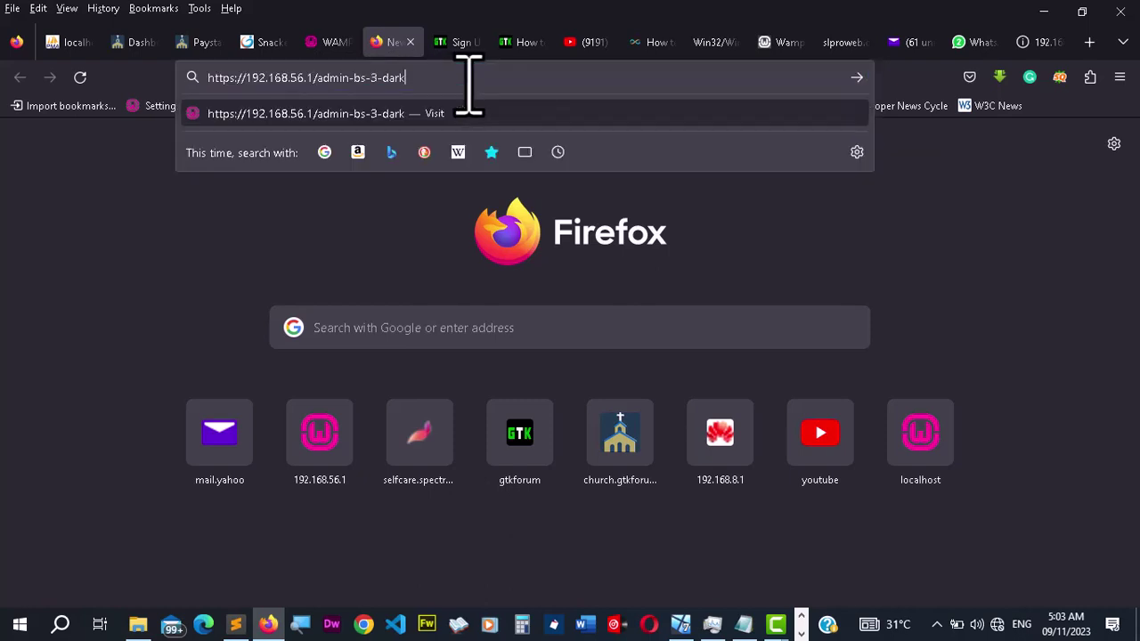
{"action": "key", "text": "Return"}
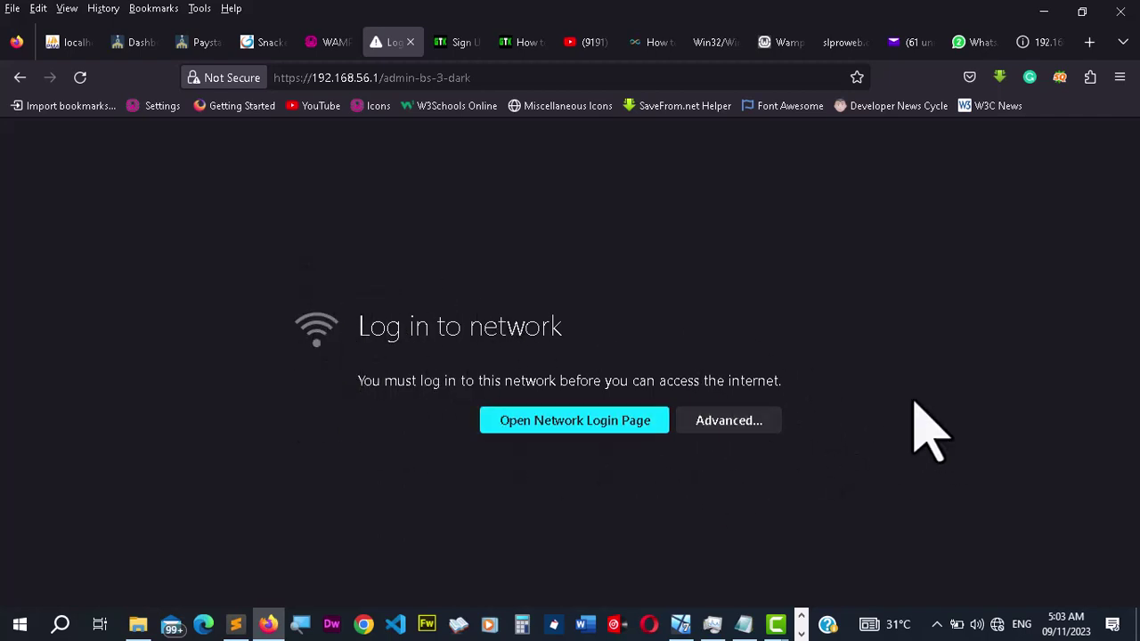
{"action": "left_click", "coordinate": [736, 422]}
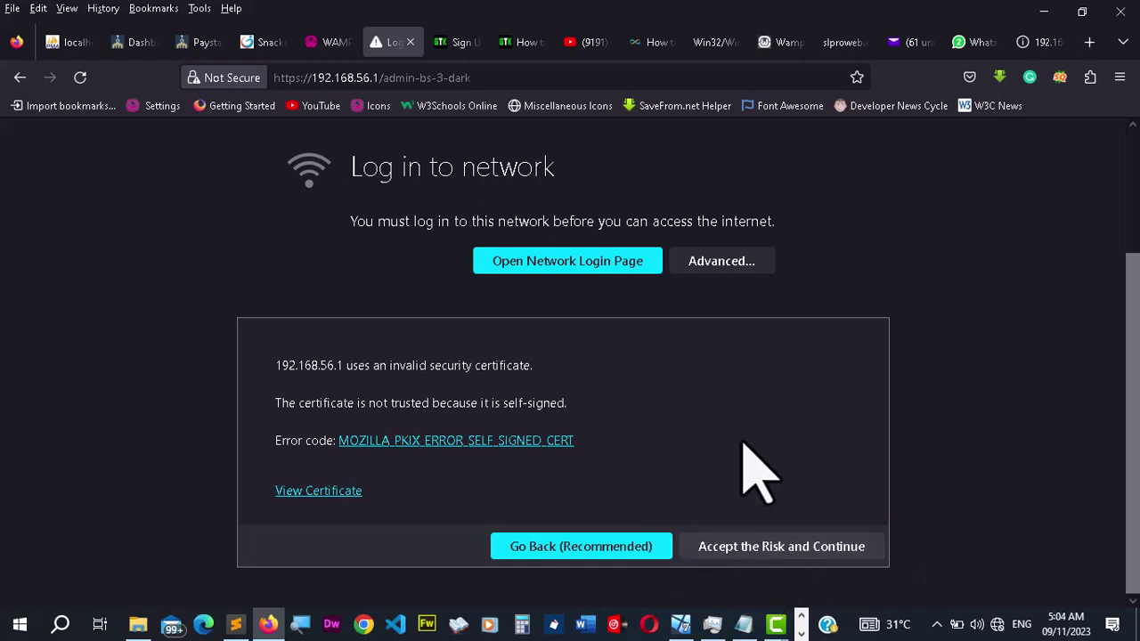
{"action": "left_click", "coordinate": [756, 548]}
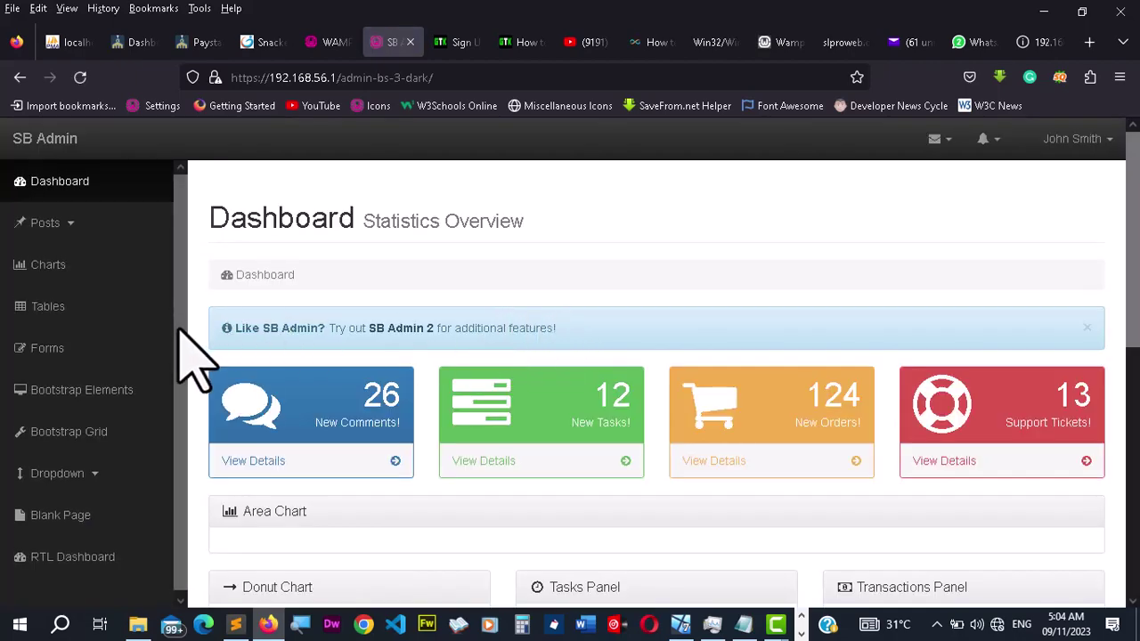
Examine the SB Admin dashboard page and its full web address.
{"action": "scroll", "coordinate": [177, 330], "scroll_direction": "down", "scroll_amount": 1}
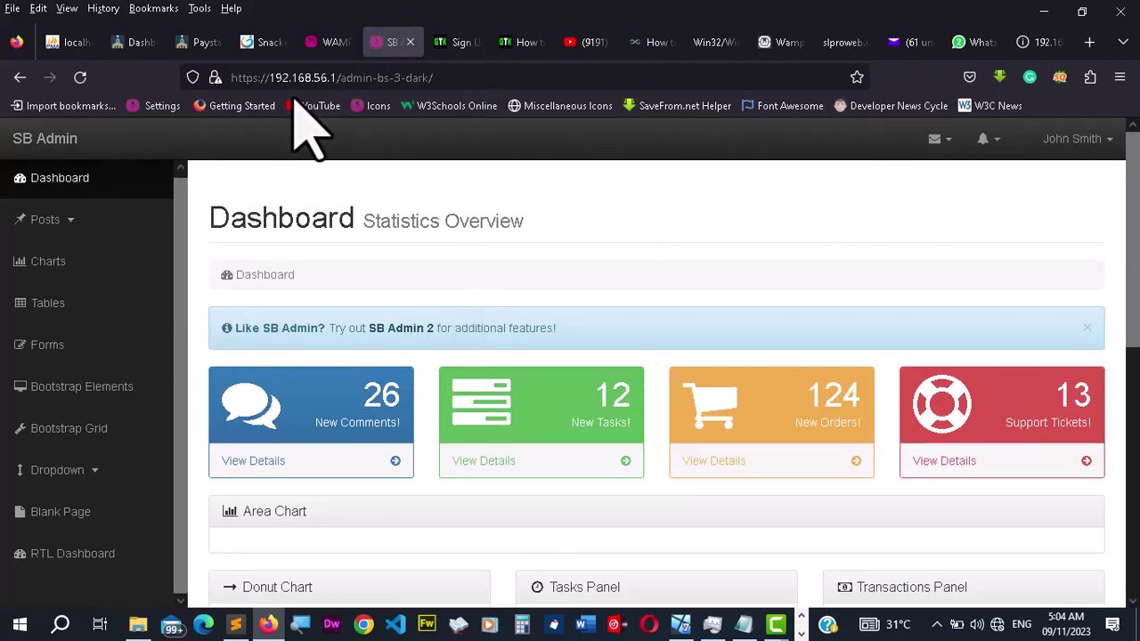
{"action": "left_click", "coordinate": [491, 78]}
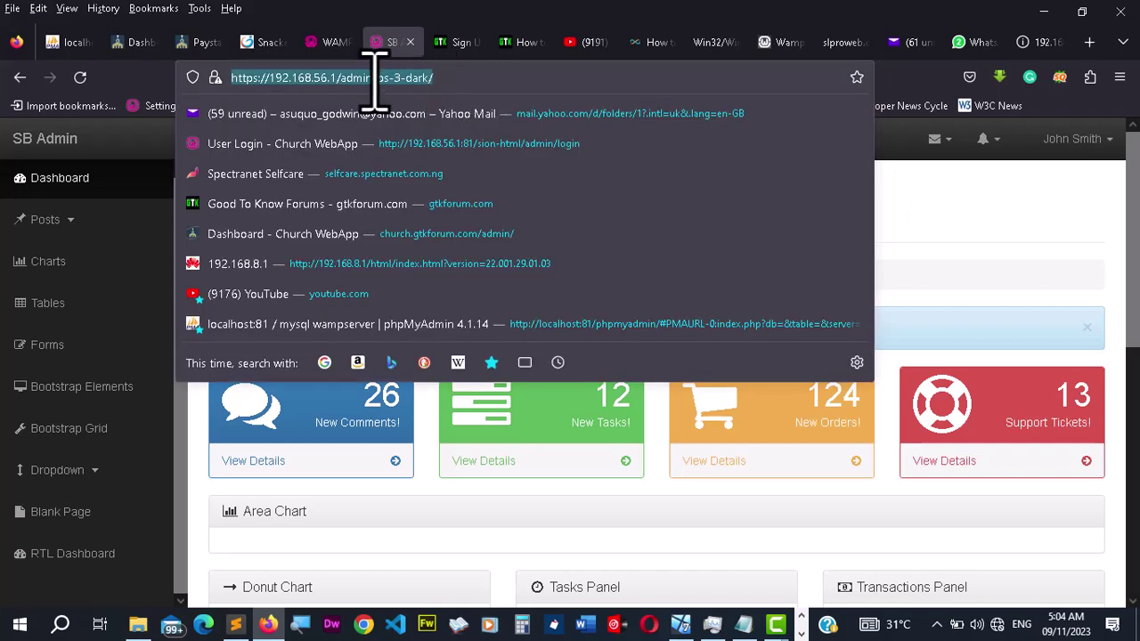
{"action": "left_click", "coordinate": [1012, 258]}
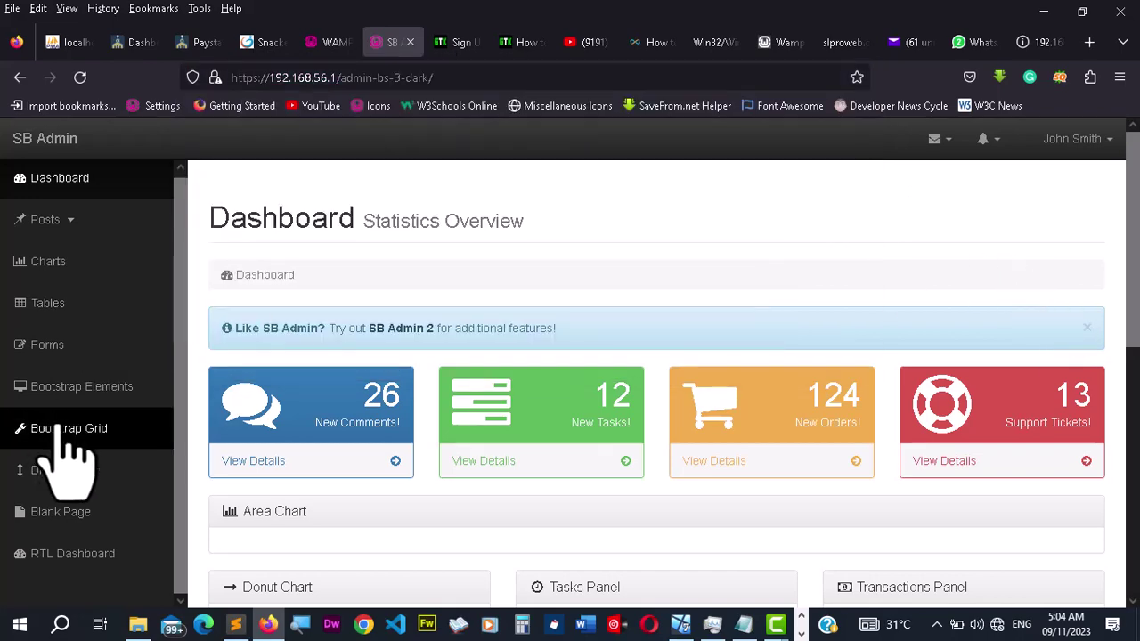
{"action": "scroll", "coordinate": [445, 419], "scroll_direction": "down", "scroll_amount": 3}
{"action": "scroll", "coordinate": [452, 420], "scroll_direction": "up", "scroll_amount": 3}
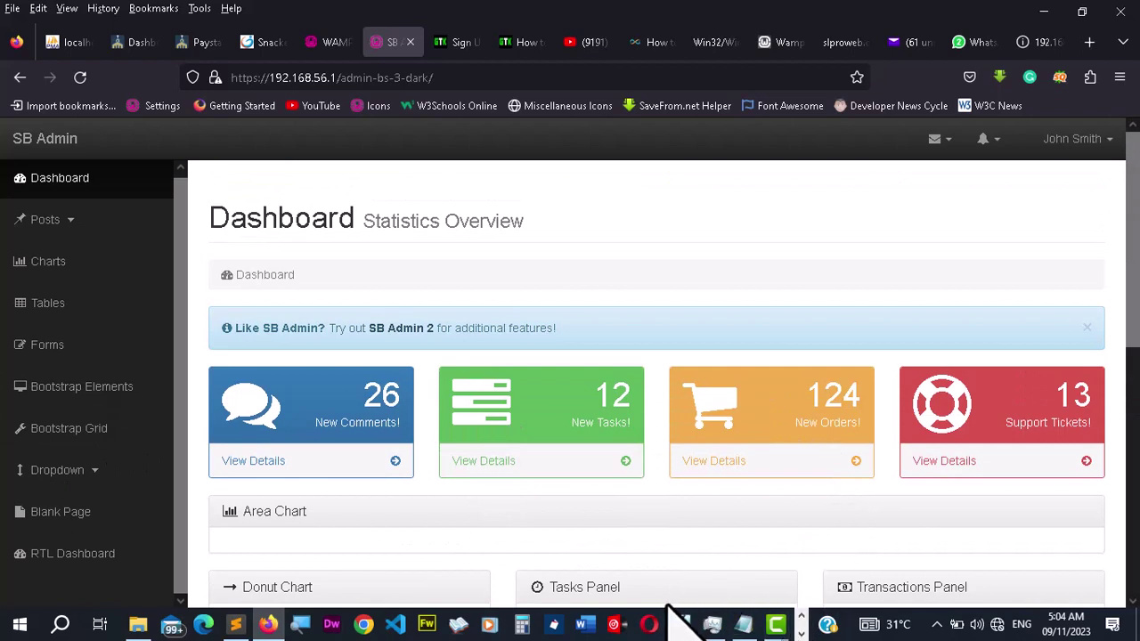
Switch to the ww7-32 virtual machine in VirtualBox, open Chrome there, and run ipconfig in its Command Prompt.
{"action": "mouse_move", "coordinate": [684, 628]}
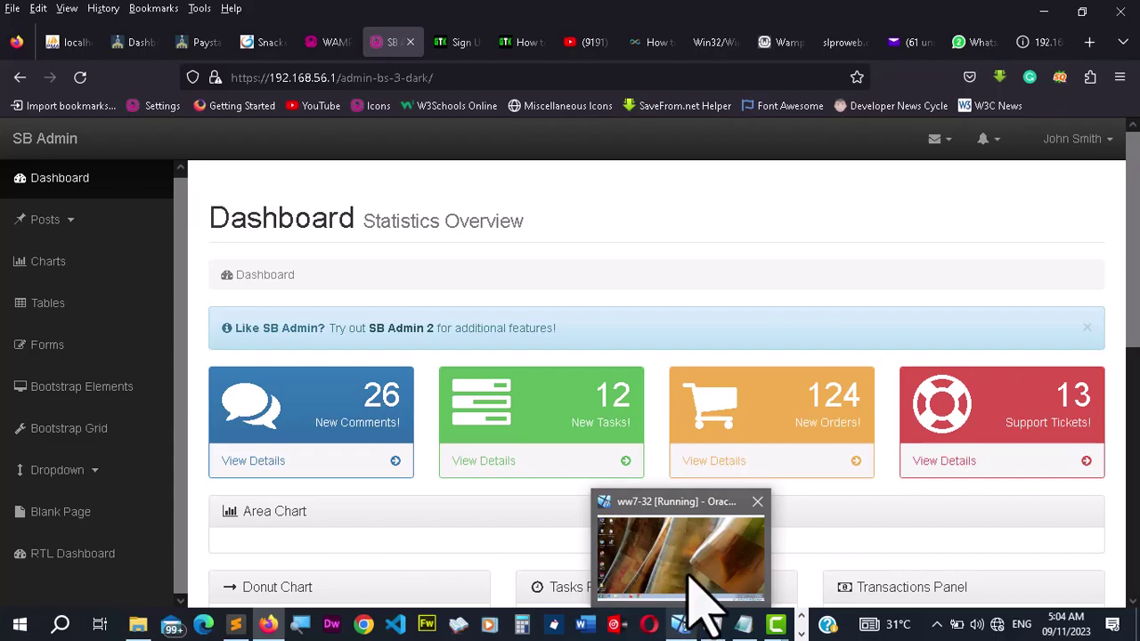
{"action": "left_click", "coordinate": [691, 583]}
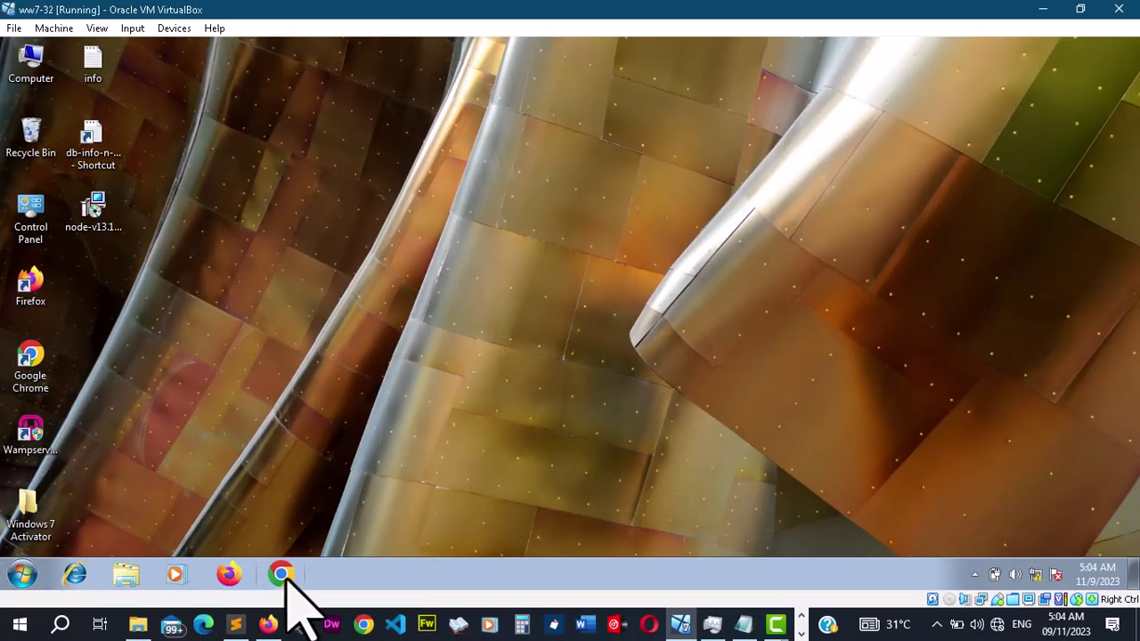
{"action": "left_click", "coordinate": [284, 572]}
{"action": "left_click", "coordinate": [22, 581]}
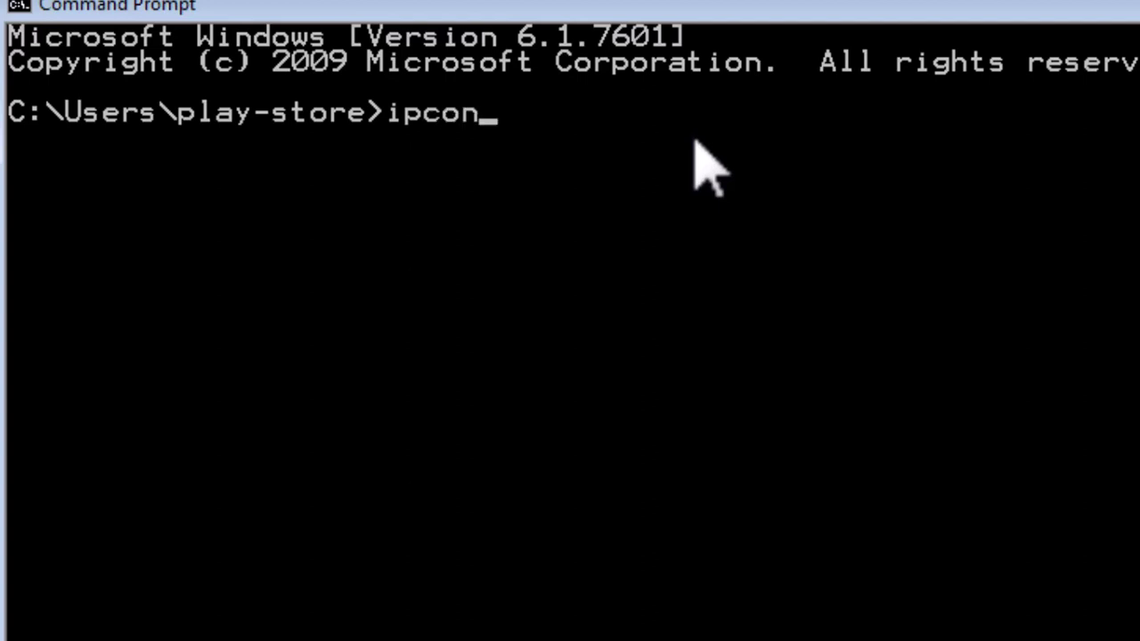
{"action": "key", "text": "Return"}
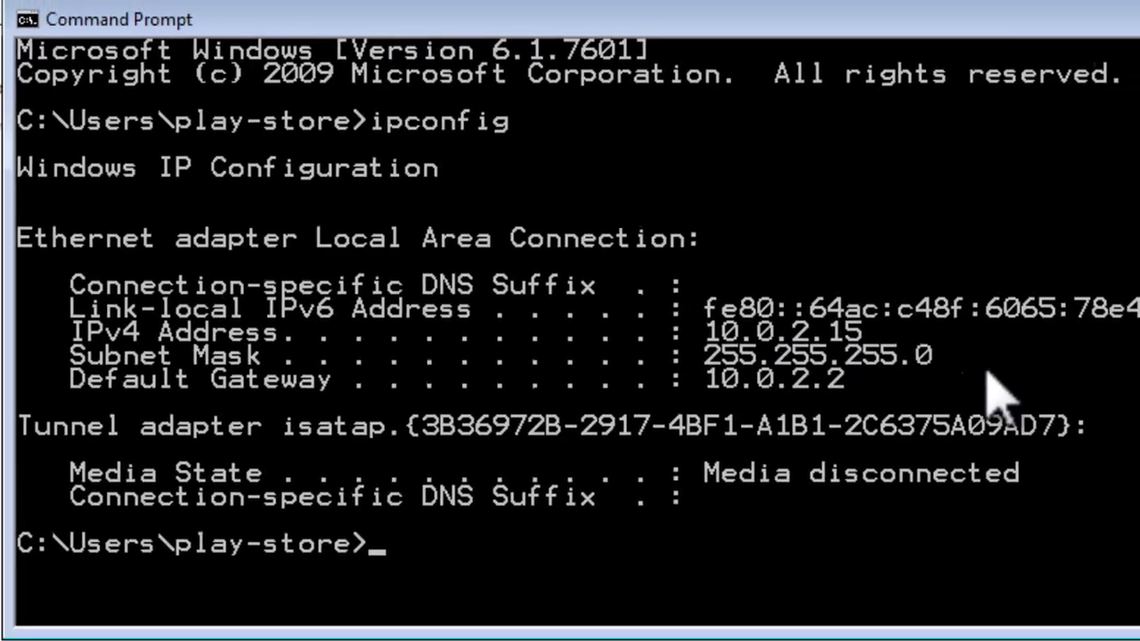
Mark the IPv4 Address line in the virtual machine's ipconfig output for review, and exit its Command Prompt.
{"action": "right_click", "coordinate": [728, 312]}
{"action": "left_click", "coordinate": [703, 330]}
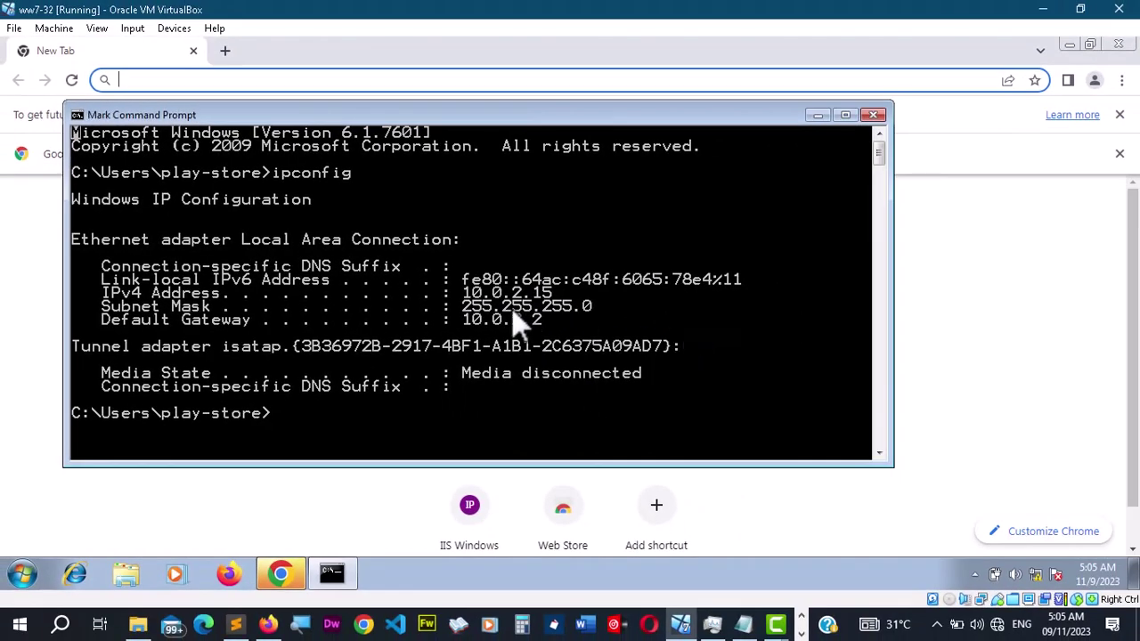
{"action": "left_click_drag", "start_coordinate": [465, 295], "coordinate": [495, 300]}
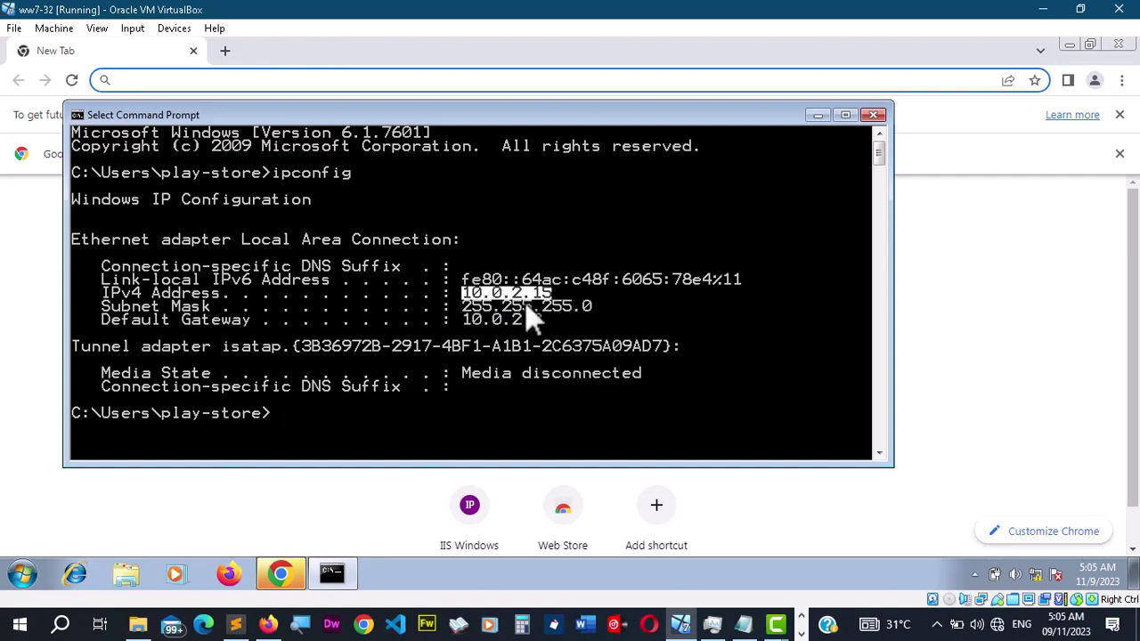
{"action": "left_click_drag", "start_coordinate": [104, 297], "coordinate": [136, 299]}
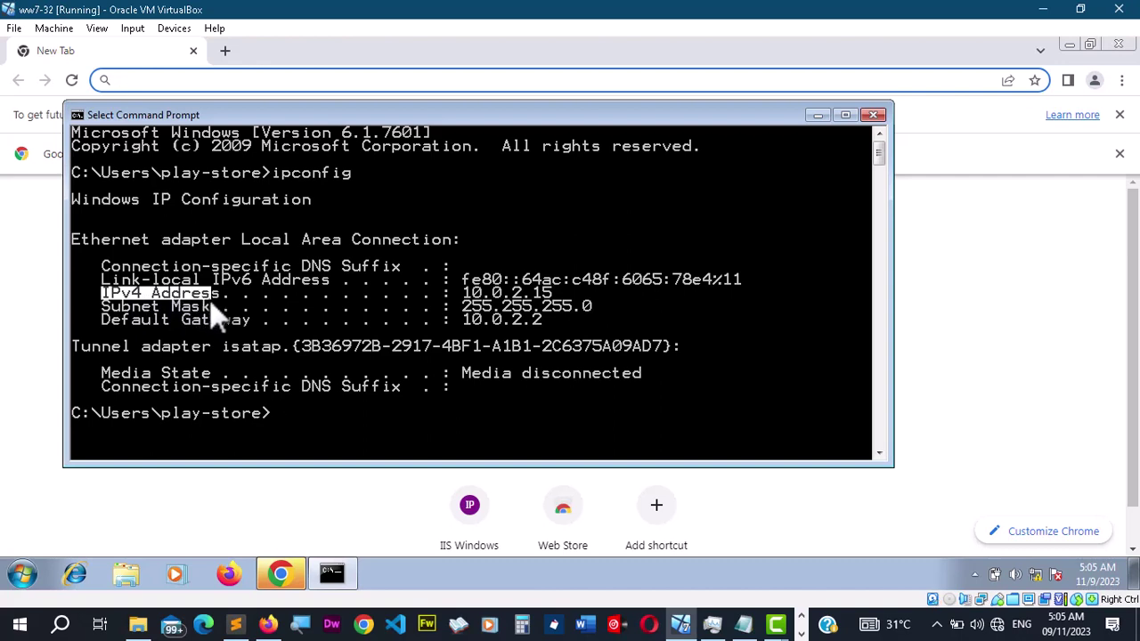
{"action": "left_click_drag", "start_coordinate": [213, 312], "coordinate": [532, 311]}
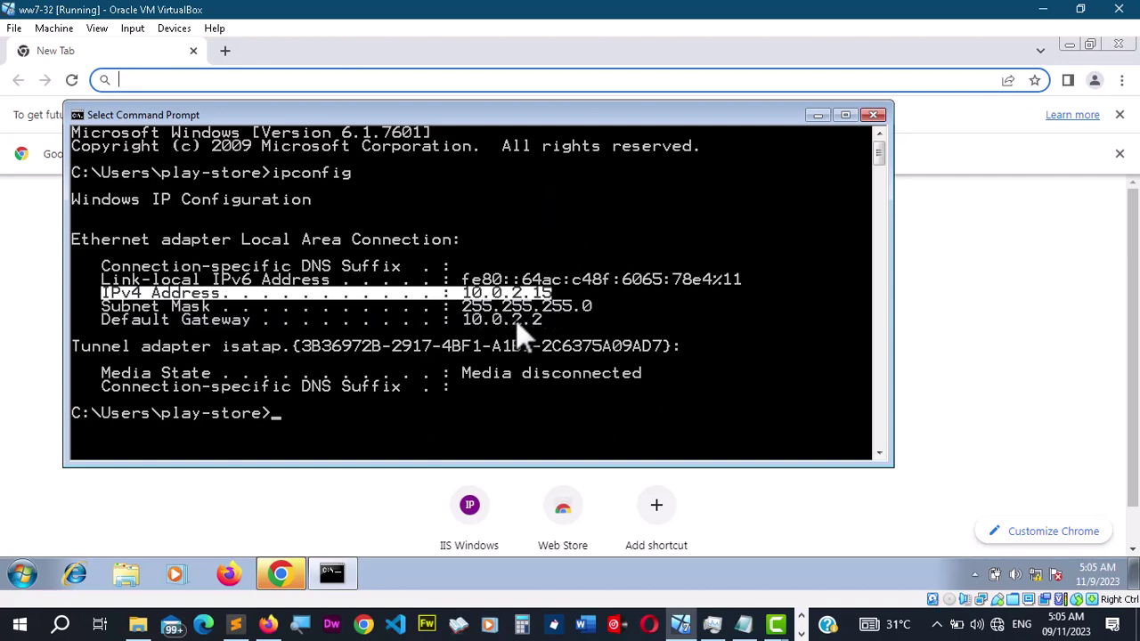
{"action": "left_click", "coordinate": [355, 401]}
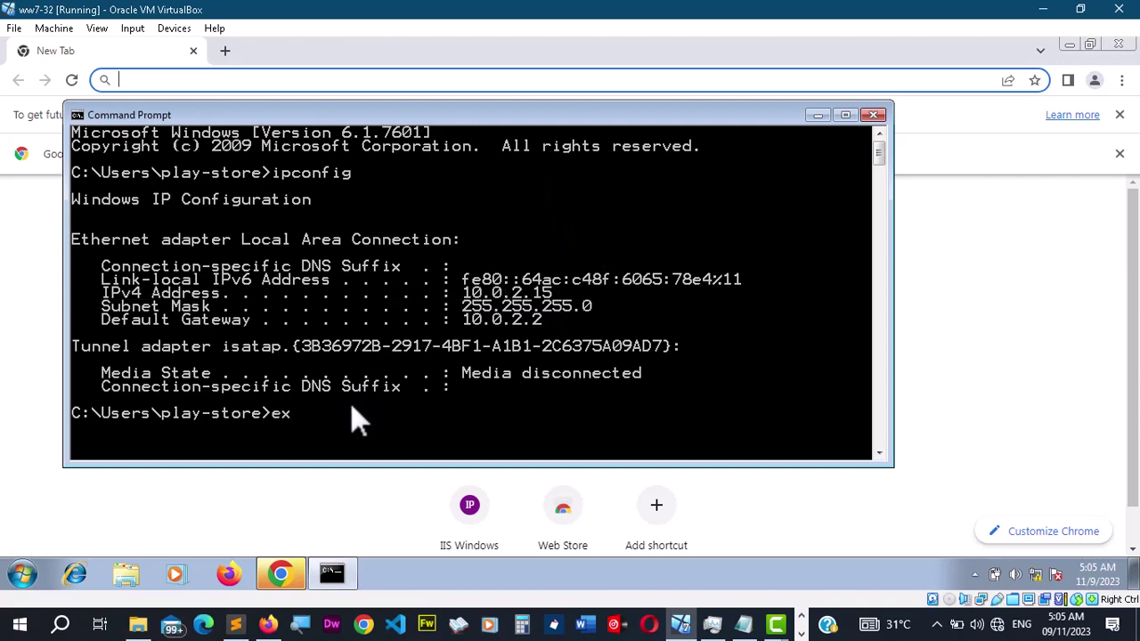
{"action": "key", "text": "Return"}
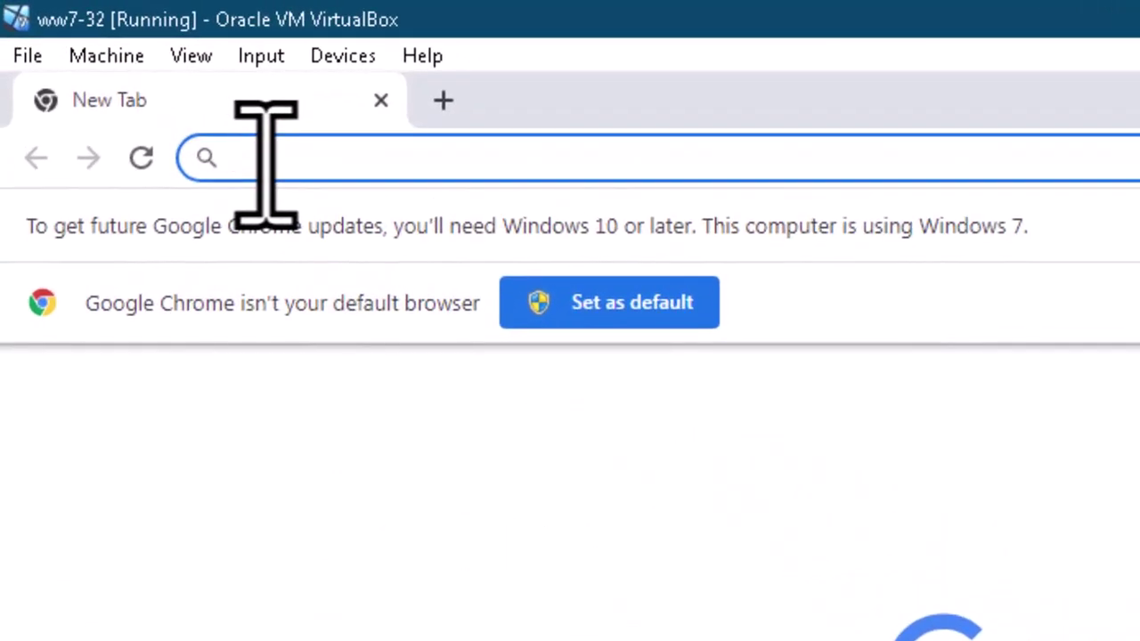
{"action": "type", "text": "https://192.168.56.1/admin-bs-3-dark"}
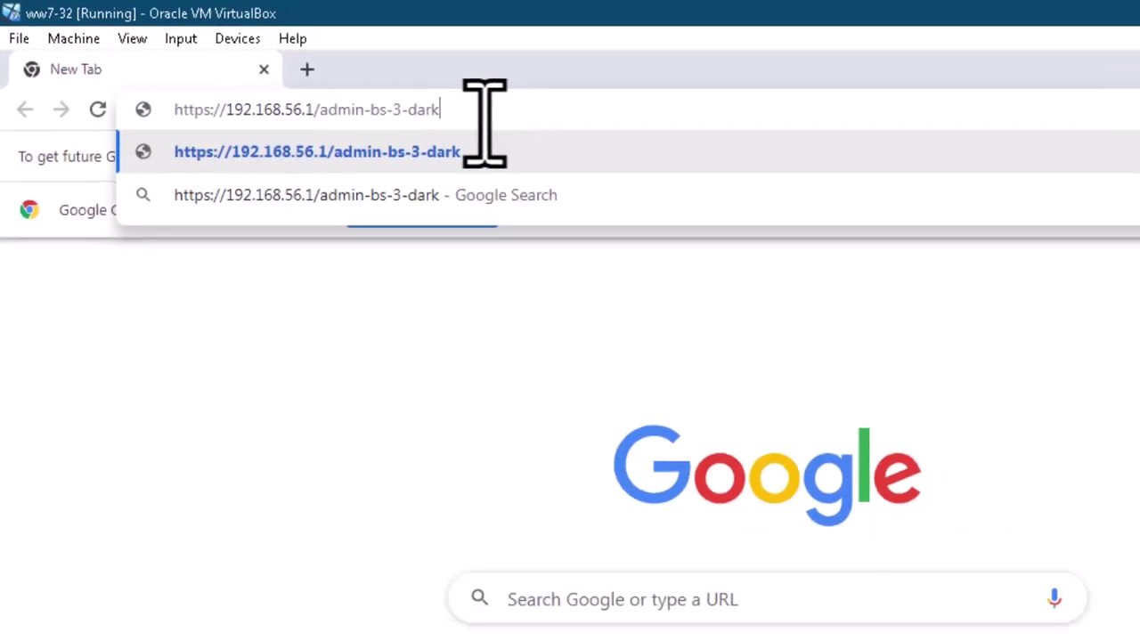
{"action": "key", "text": "Return"}
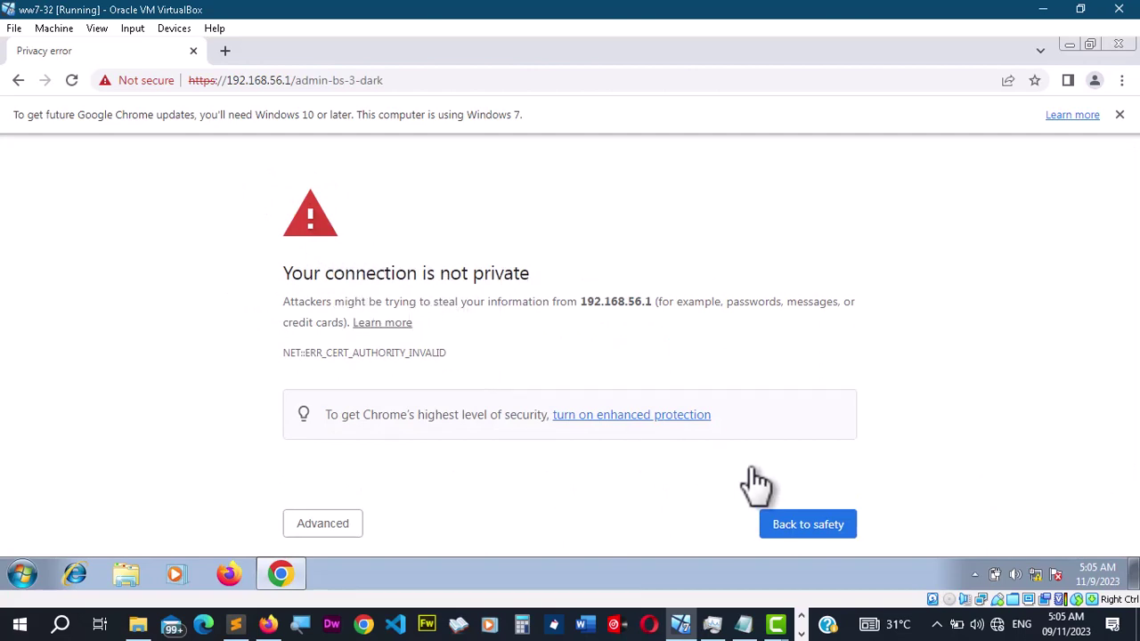
{"action": "left_click", "coordinate": [325, 527]}
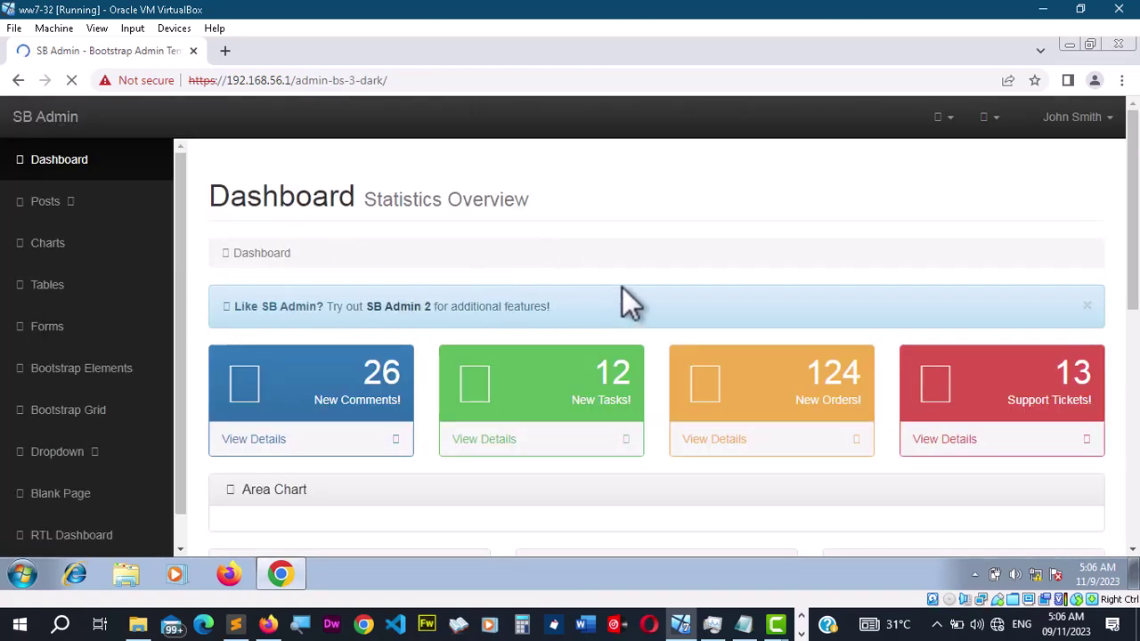
{"action": "left_click", "coordinate": [65, 286]}
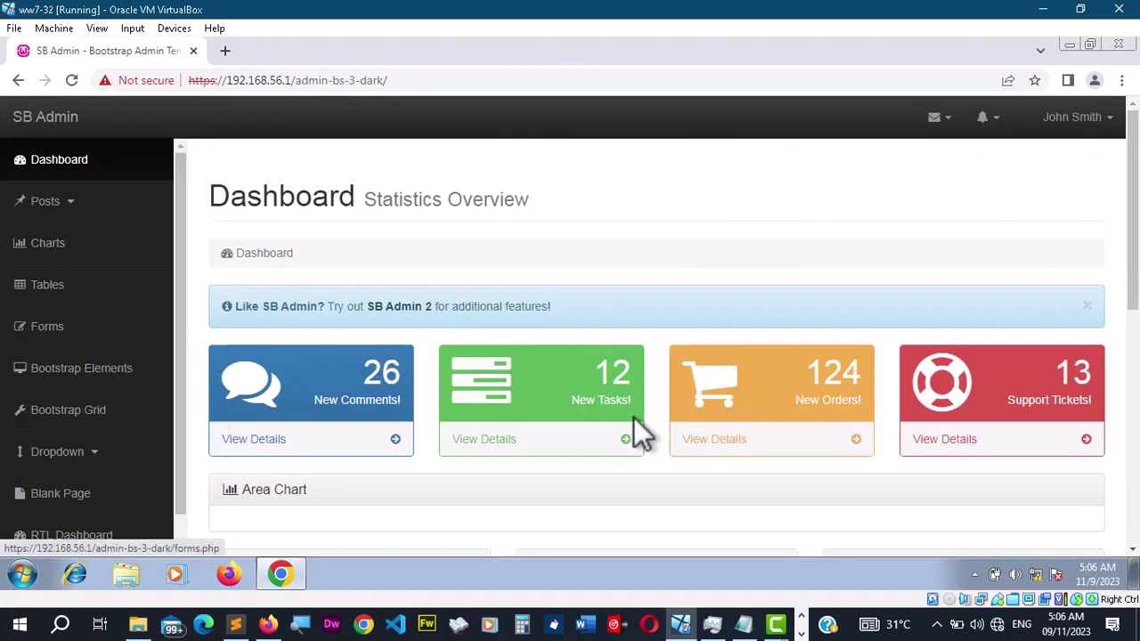
Switch to Sublime Text and read the closing comment in netwok-lan.txt about doing this on WampServer 3.xx.
{"action": "left_click", "coordinate": [801, 634]}
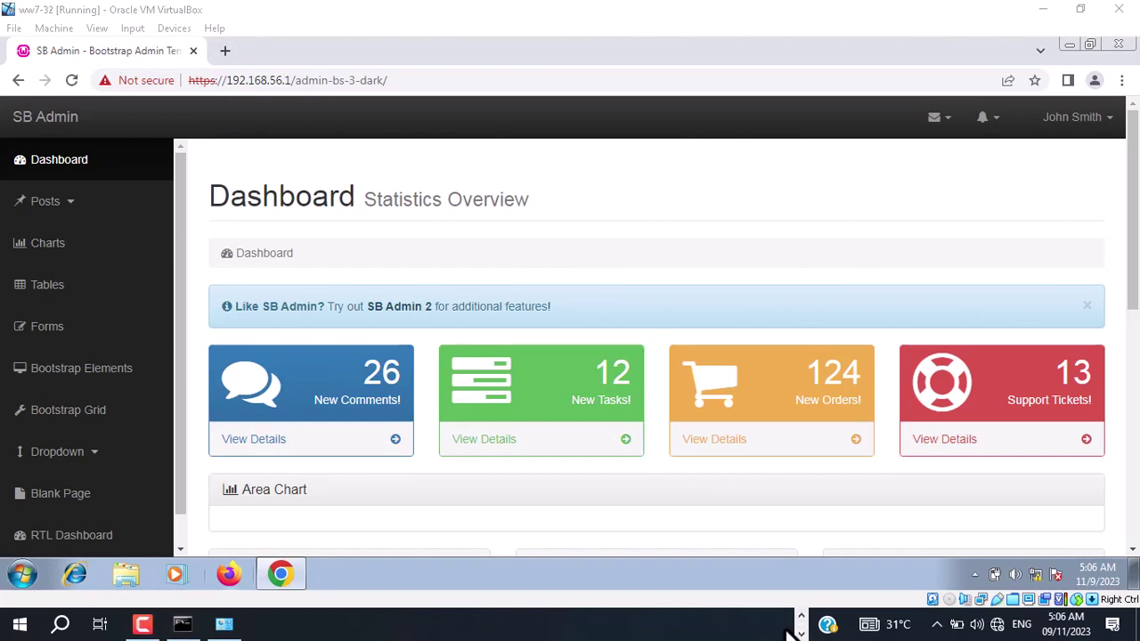
{"action": "left_click", "coordinate": [801, 615]}
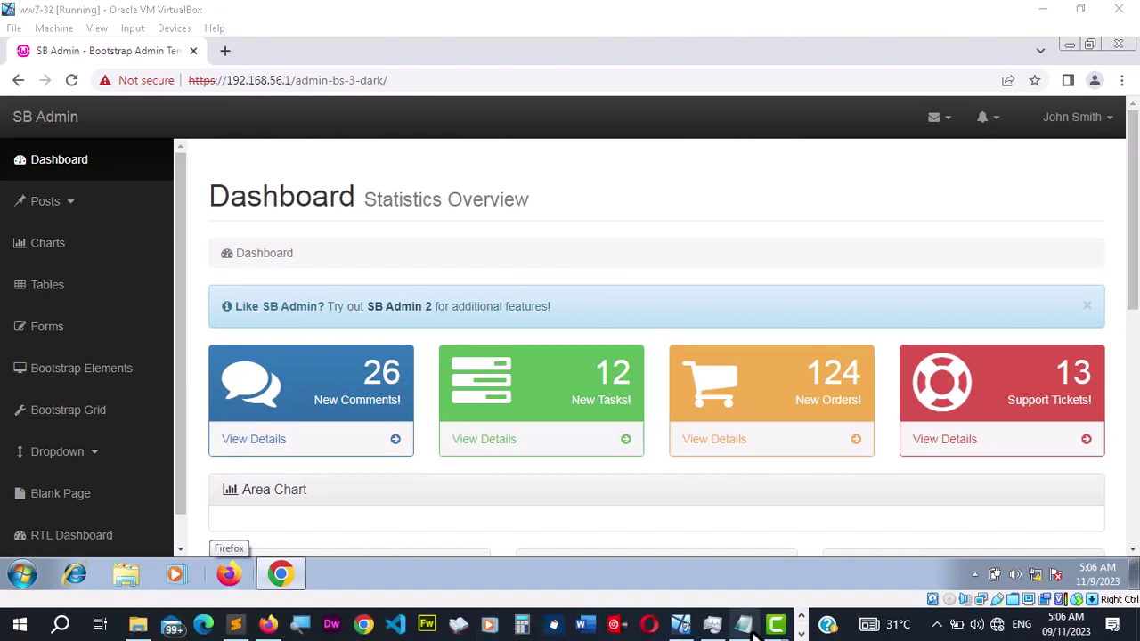
{"action": "left_click", "coordinate": [236, 626]}
{"action": "scroll", "coordinate": [606, 440], "scroll_direction": "down", "scroll_amount": 2}
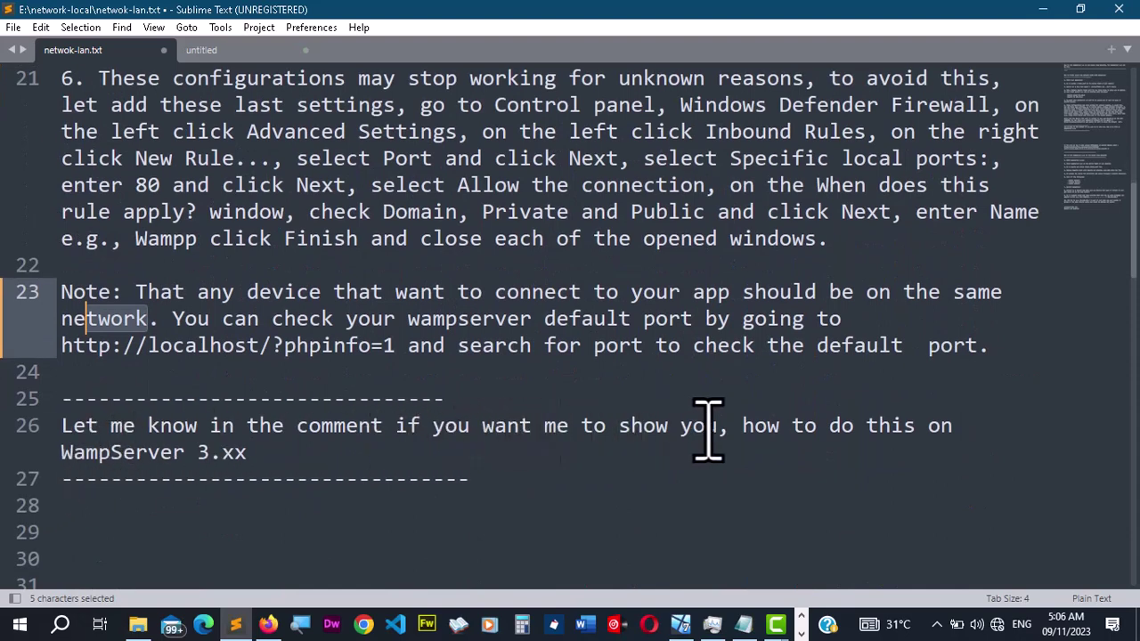
{"action": "left_click_drag", "start_coordinate": [718, 429], "coordinate": [609, 429]}
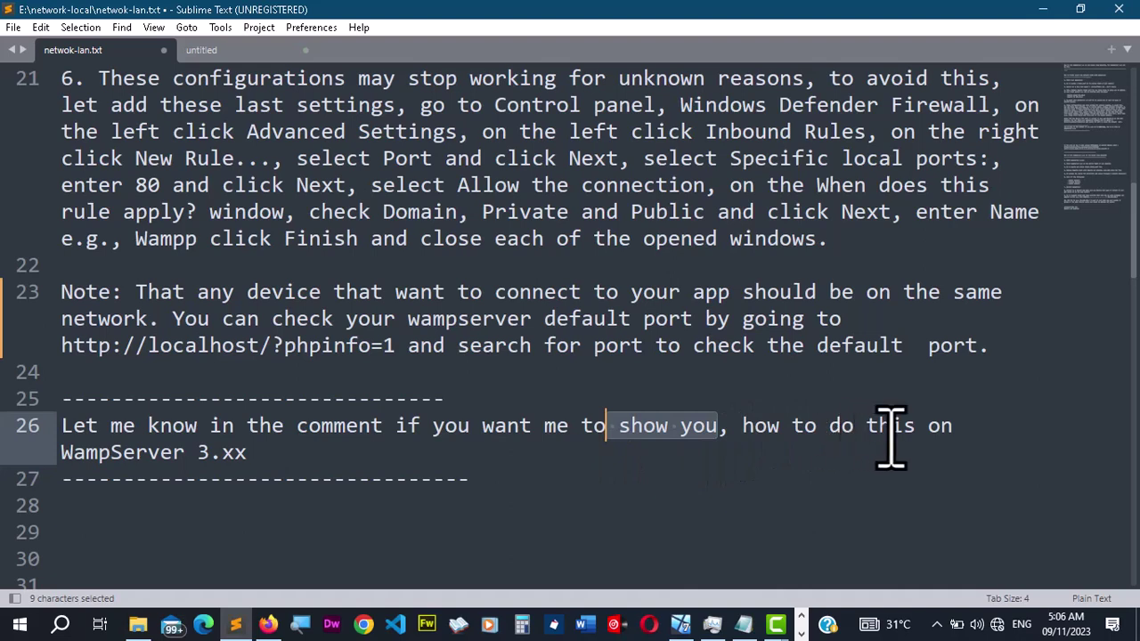
{"action": "left_click_drag", "start_coordinate": [950, 436], "coordinate": [731, 436]}
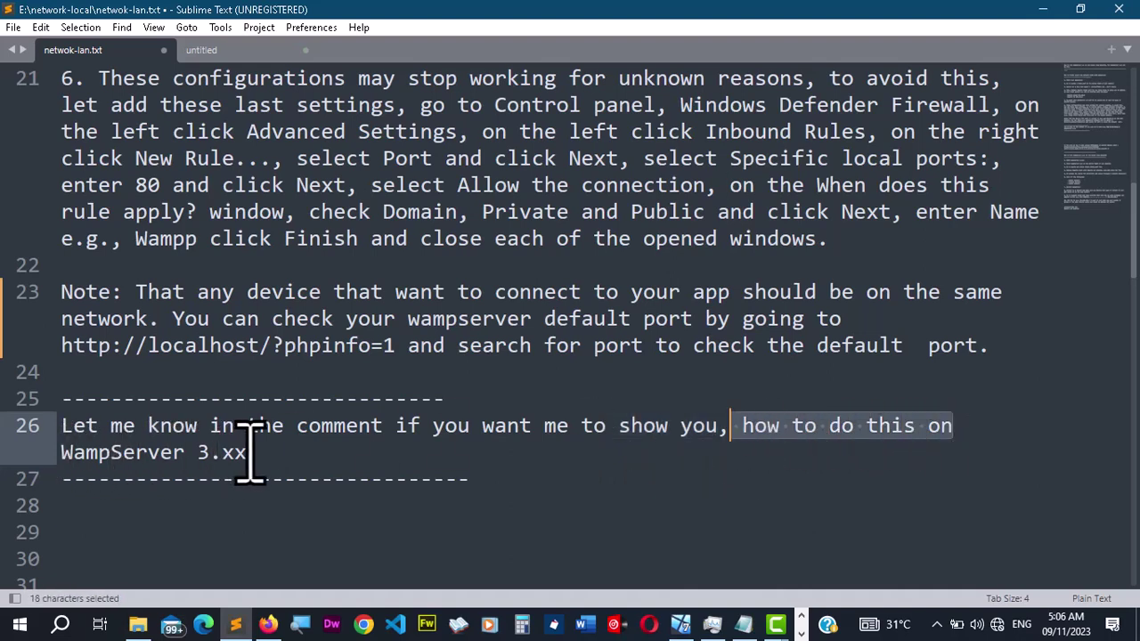
{"action": "scroll", "coordinate": [255, 453], "scroll_direction": "up", "scroll_amount": 1}
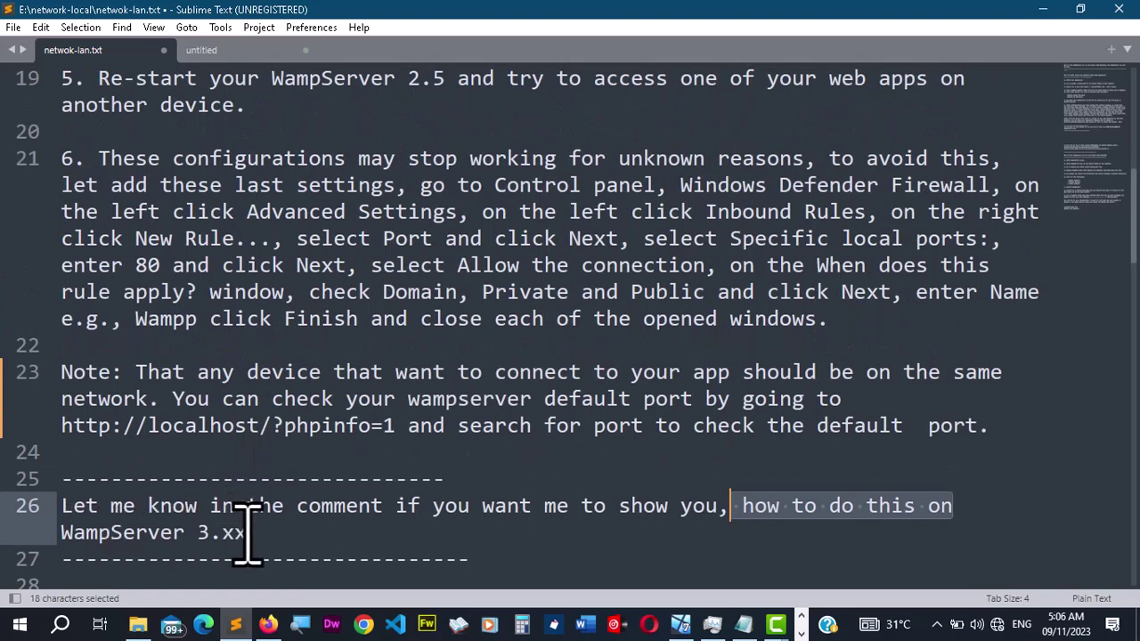